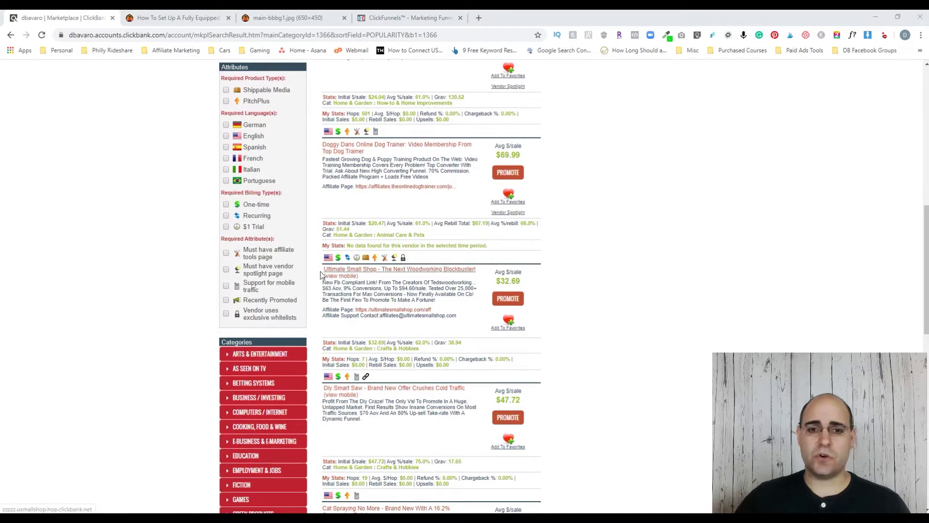
Open the Ultimate Small Shop sales page from its marketplace listing and review it down to the order section
{"action": "left_click", "coordinate": [410, 270]}
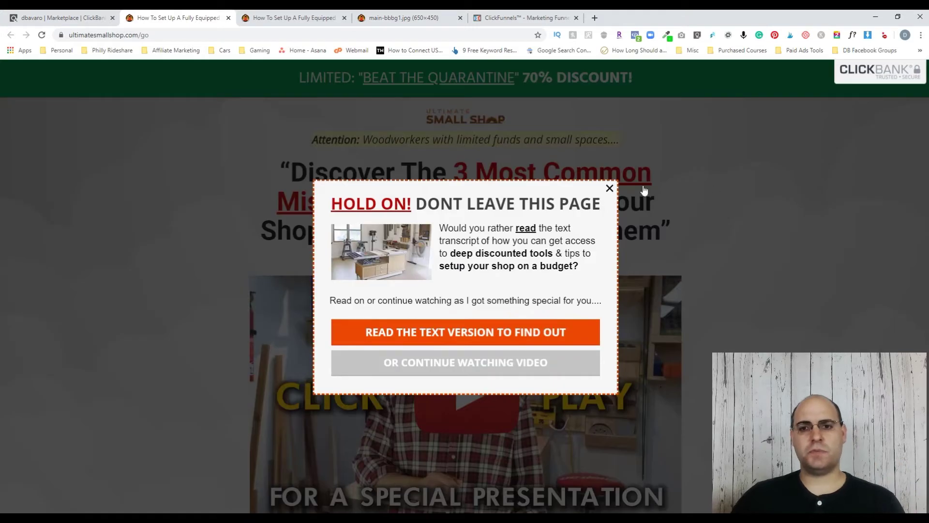
{"action": "left_click", "coordinate": [608, 188]}
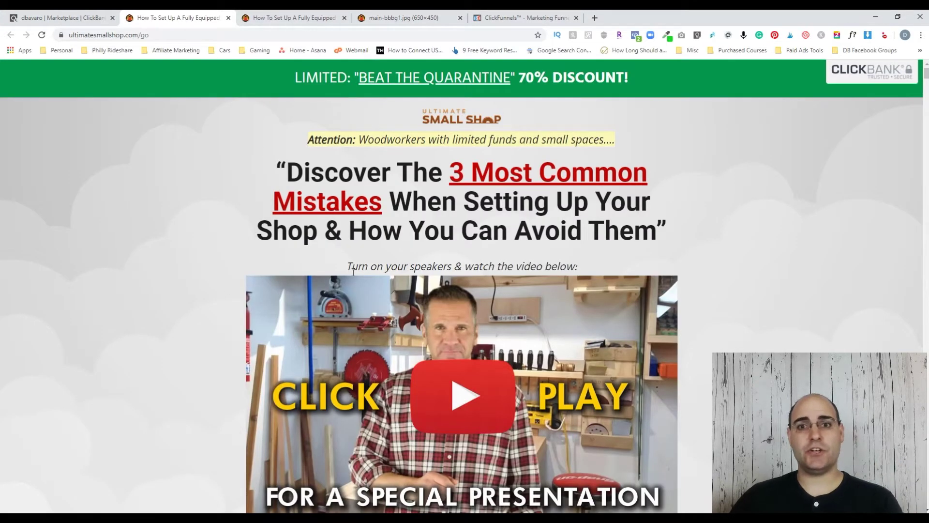
{"action": "scroll", "coordinate": [353, 271], "scroll_direction": "down", "scroll_amount": 3}
{"action": "scroll", "coordinate": [501, 298], "scroll_direction": "up", "scroll_amount": 1}
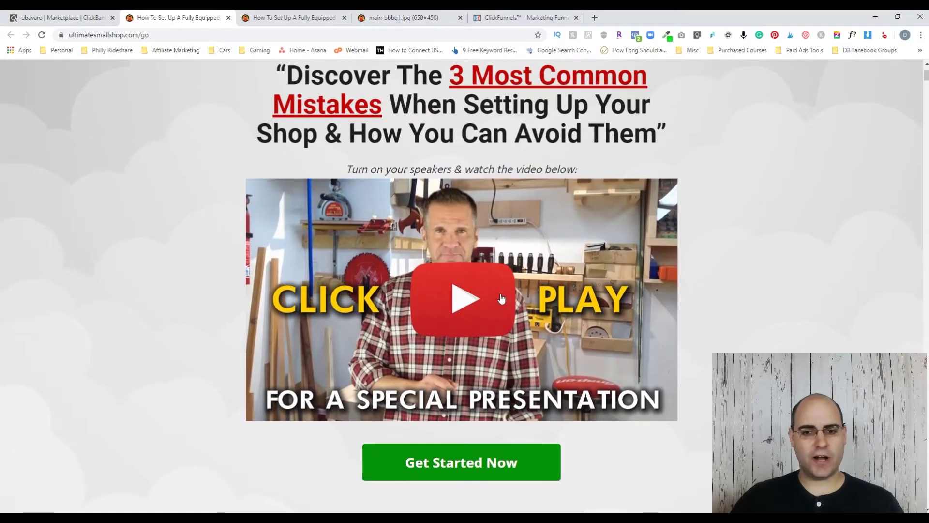
{"action": "scroll", "coordinate": [396, 240], "scroll_direction": "down", "scroll_amount": 4}
{"action": "scroll", "coordinate": [461, 275], "scroll_direction": "down", "scroll_amount": 2}
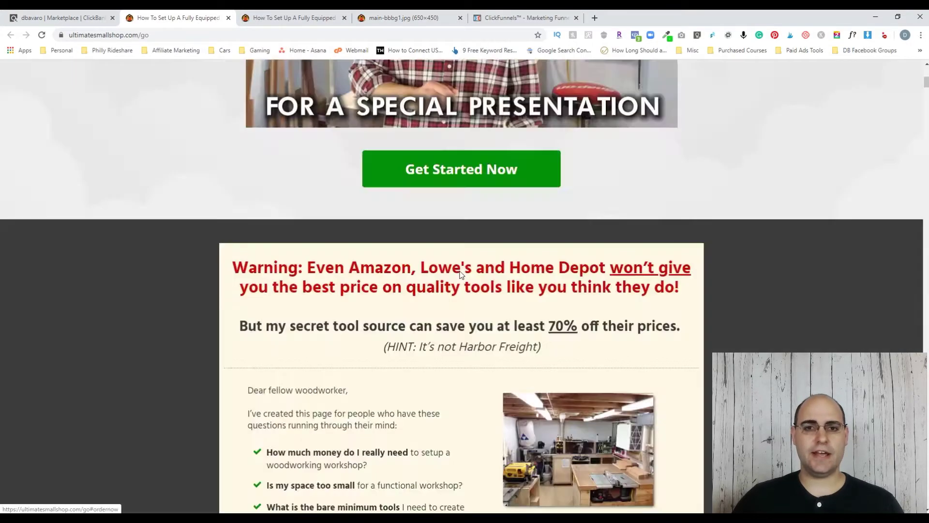
{"action": "scroll", "coordinate": [461, 275], "scroll_direction": "down", "scroll_amount": 10}
{"action": "scroll", "coordinate": [487, 307], "scroll_direction": "down", "scroll_amount": 4}
{"action": "scroll", "coordinate": [484, 305], "scroll_direction": "down", "scroll_amount": 10}
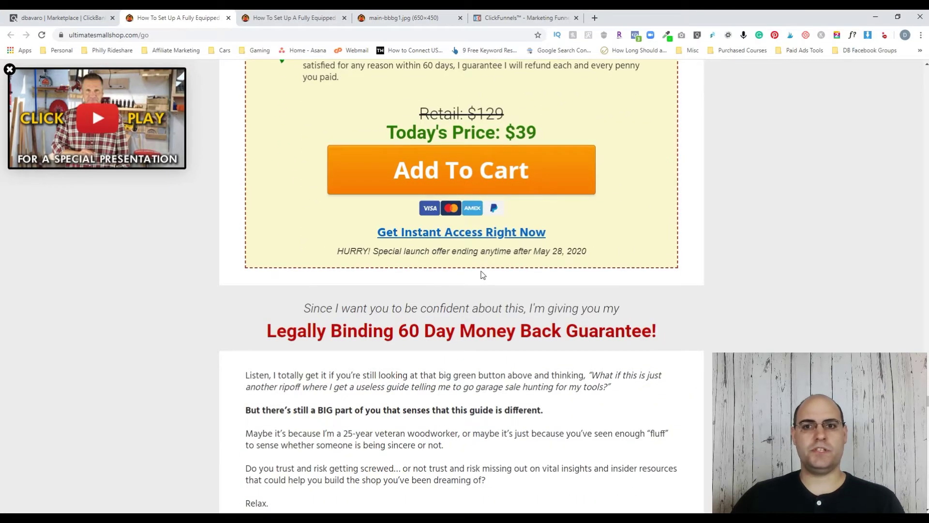
{"action": "scroll", "coordinate": [482, 275], "scroll_direction": "up", "scroll_amount": 2}
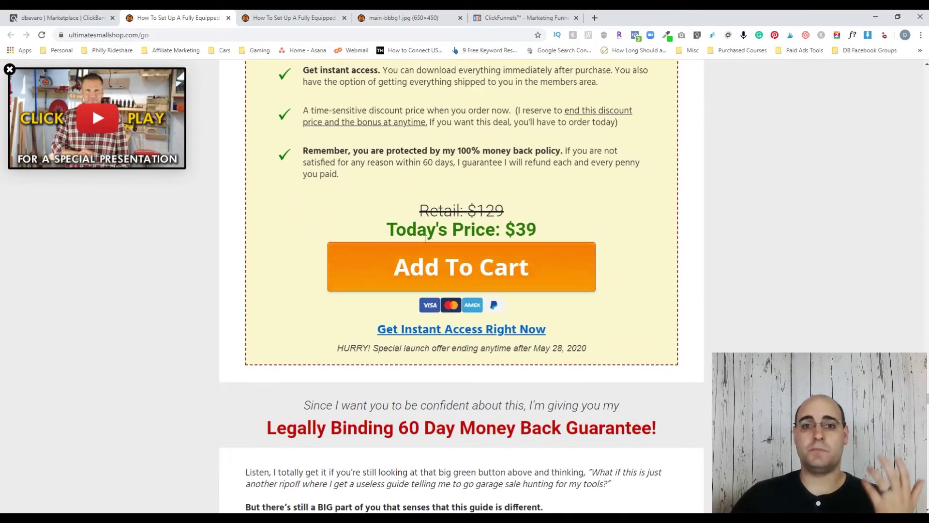
{"action": "key", "text": "Home"}
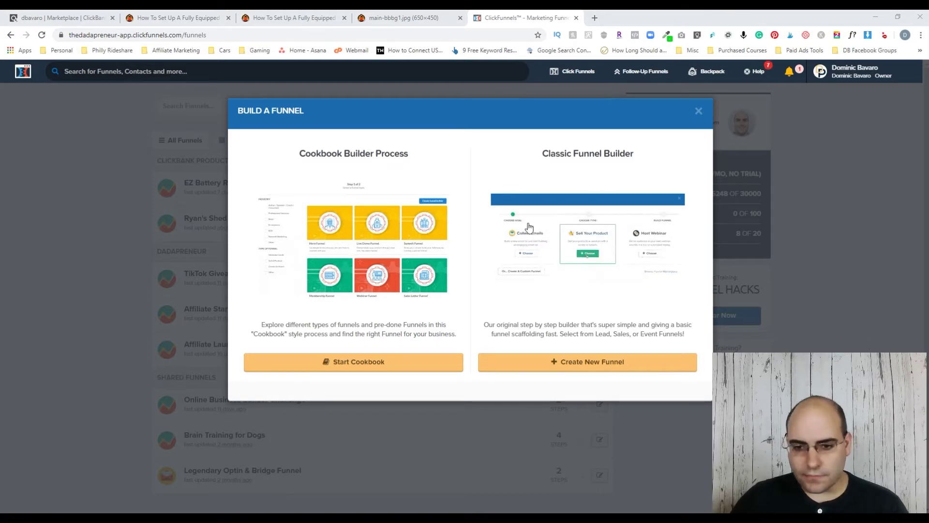
Create a custom funnel from scratch in the classic funnel builder and name it Small Shop
{"action": "left_click", "coordinate": [573, 363]}
{"action": "left_click", "coordinate": [270, 295]}
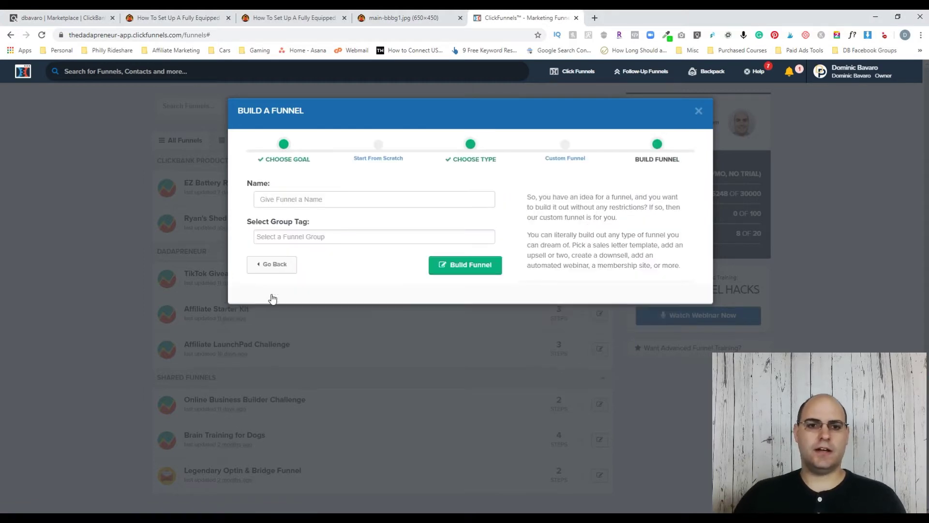
{"action": "left_click", "coordinate": [272, 204]}
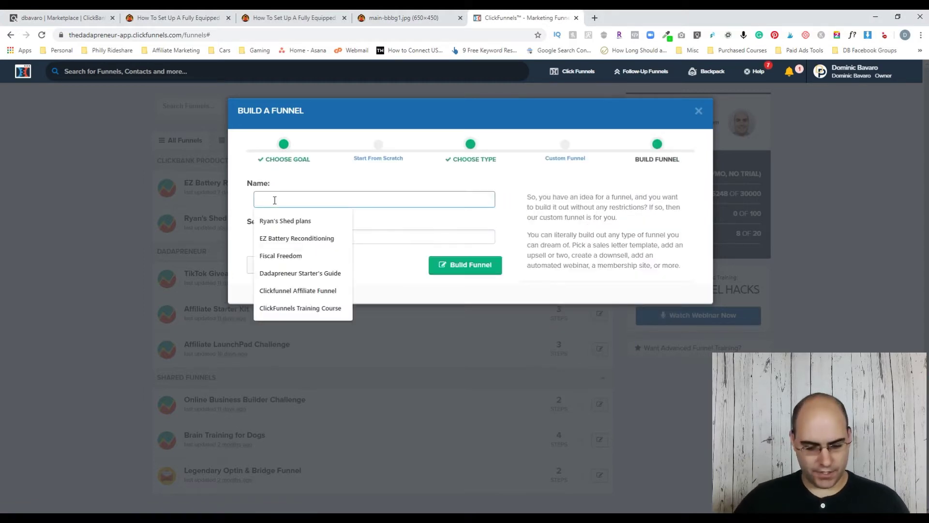
{"action": "type", "text": "Small Shop"}
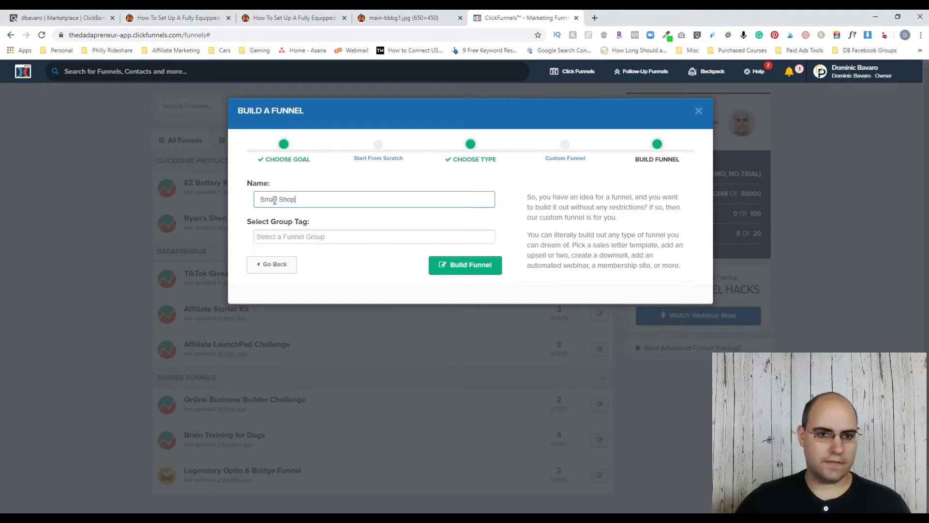
{"action": "left_click", "coordinate": [467, 266]}
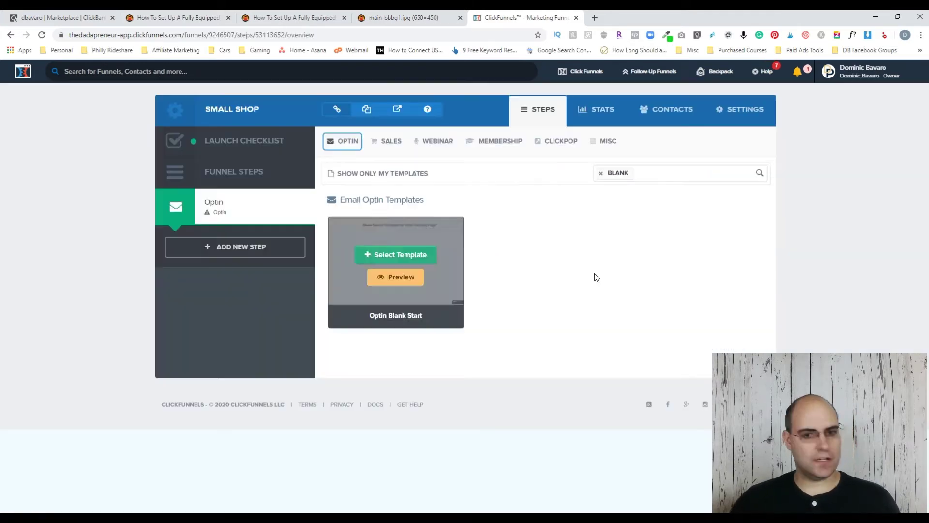
Apply the Optin Blank Start template to the optin step and delete its placeholder headline in the page editor
{"action": "left_click", "coordinate": [393, 255]}
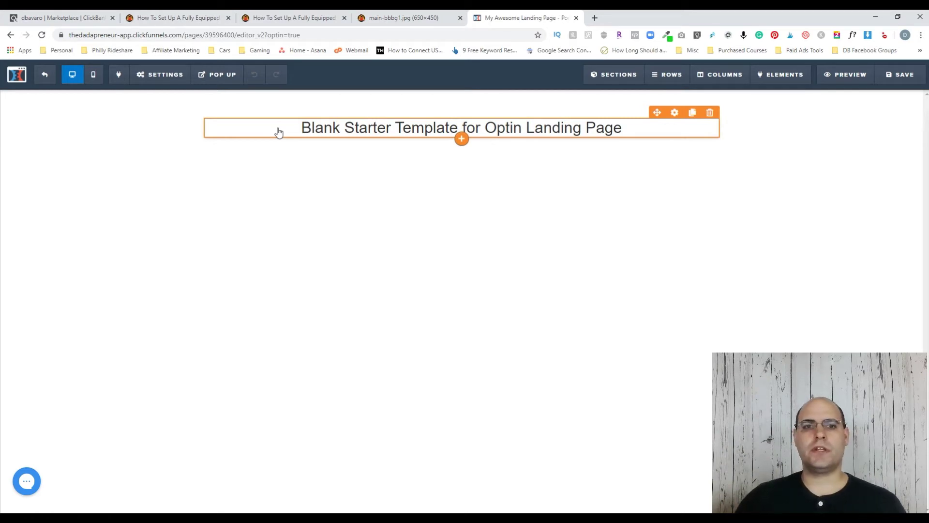
{"action": "left_click", "coordinate": [711, 114]}
{"action": "key", "text": "Return"}
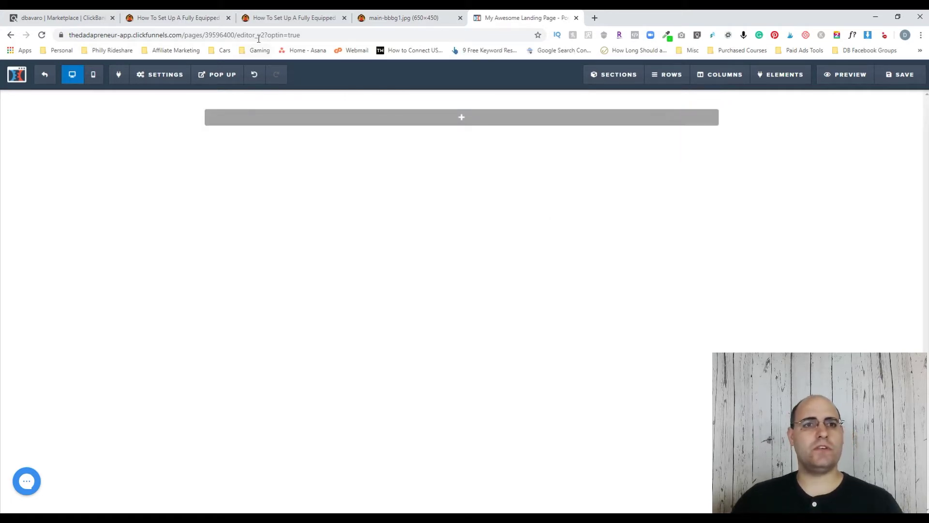
Return to the Ultimate Small Shop sales page and browse its images with the Image Downloader extension
{"action": "left_click", "coordinate": [186, 22]}
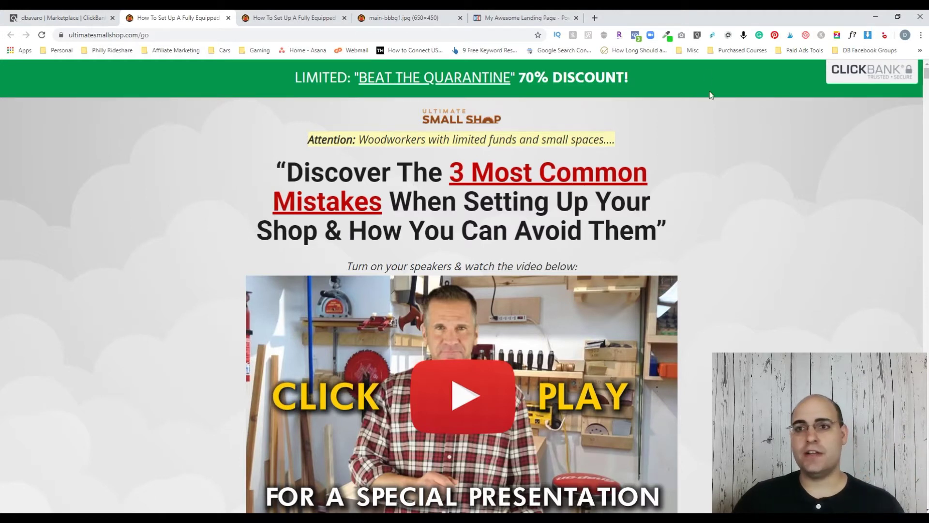
{"action": "left_click", "coordinate": [868, 34]}
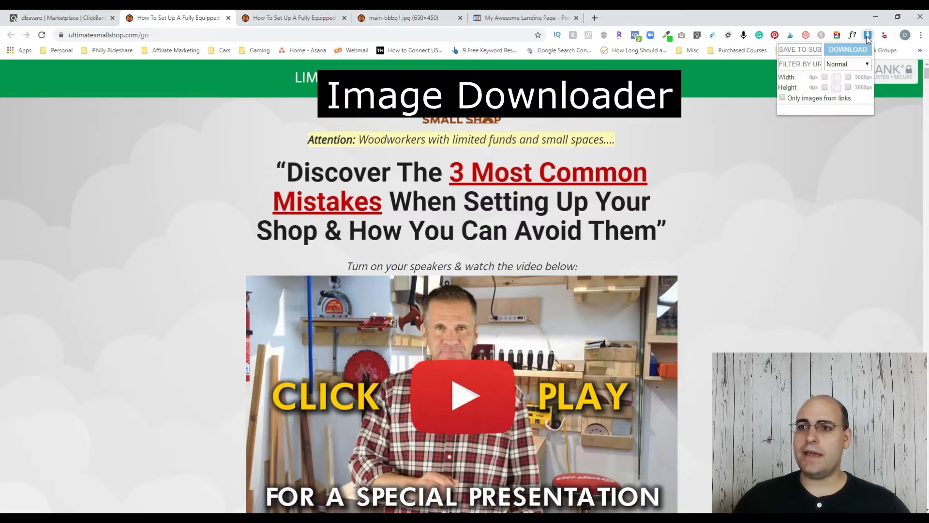
{"action": "scroll", "coordinate": [780, 179], "scroll_direction": "down", "scroll_amount": 15}
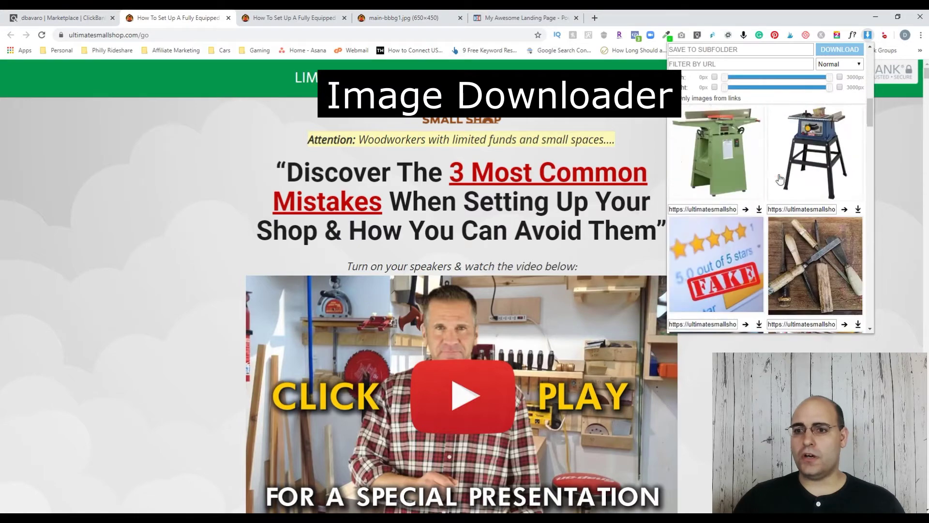
{"action": "scroll", "coordinate": [779, 176], "scroll_direction": "down", "scroll_amount": 10}
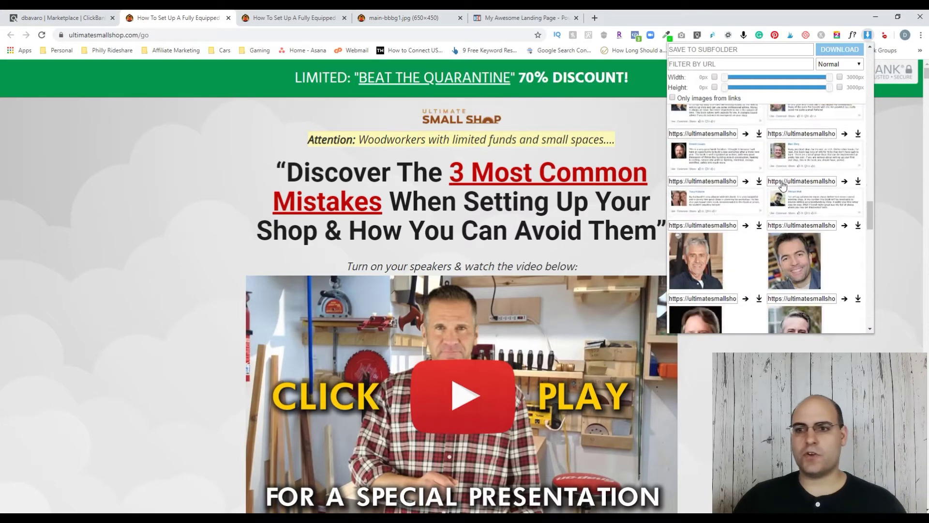
{"action": "scroll", "coordinate": [784, 184], "scroll_direction": "up", "scroll_amount": 20}
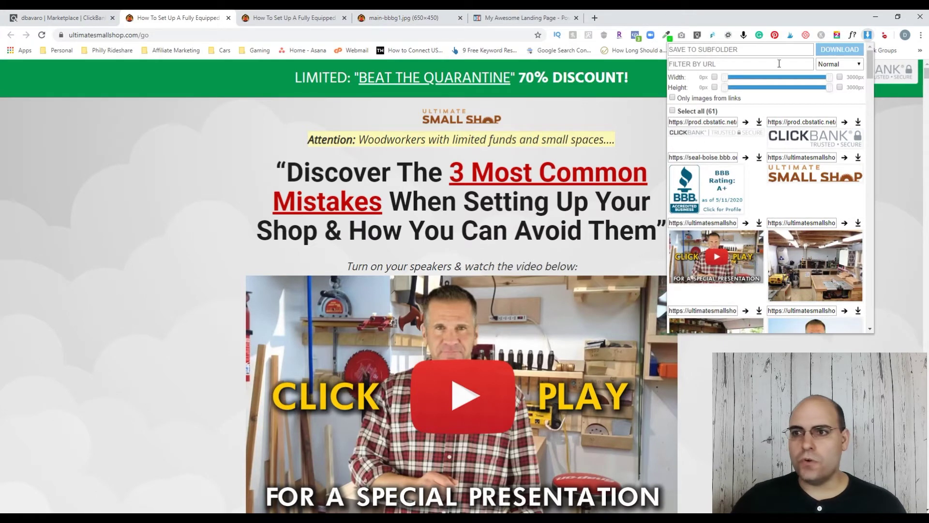
{"action": "left_click", "coordinate": [903, 135]}
Download the Ultimate Small Shop logo and the video thumbnail from the sales page with Image Downloader
{"action": "scroll", "coordinate": [596, 162], "scroll_direction": "down", "scroll_amount": 3}
{"action": "scroll", "coordinate": [597, 162], "scroll_direction": "up", "scroll_amount": 3}
{"action": "scroll", "coordinate": [596, 162], "scroll_direction": "down", "scroll_amount": 1}
{"action": "scroll", "coordinate": [597, 162], "scroll_direction": "down", "scroll_amount": 3}
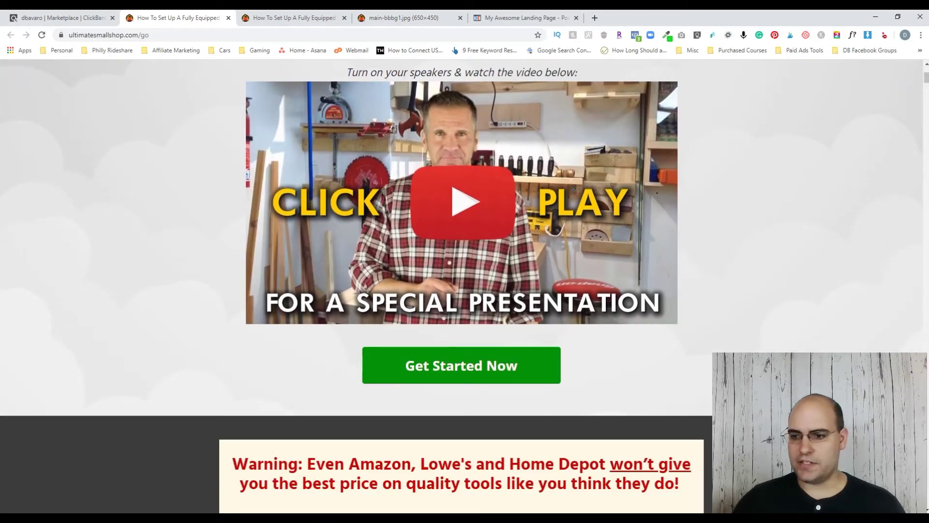
{"action": "scroll", "coordinate": [803, 133], "scroll_direction": "up", "scroll_amount": 4}
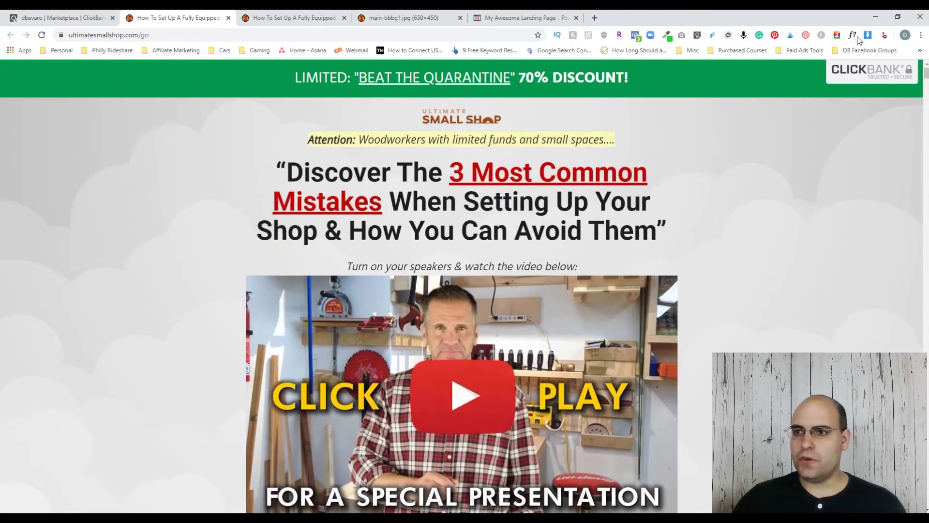
{"action": "left_click", "coordinate": [868, 34]}
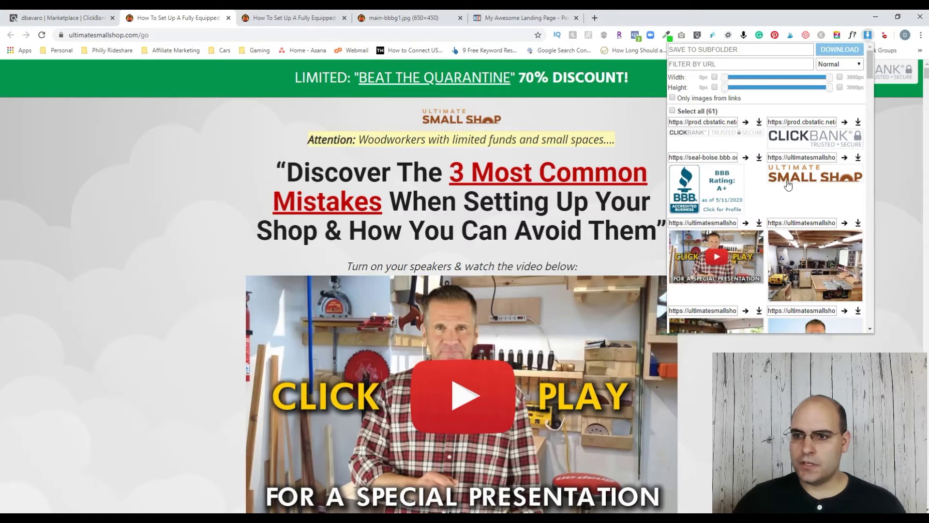
{"action": "left_click", "coordinate": [858, 157]}
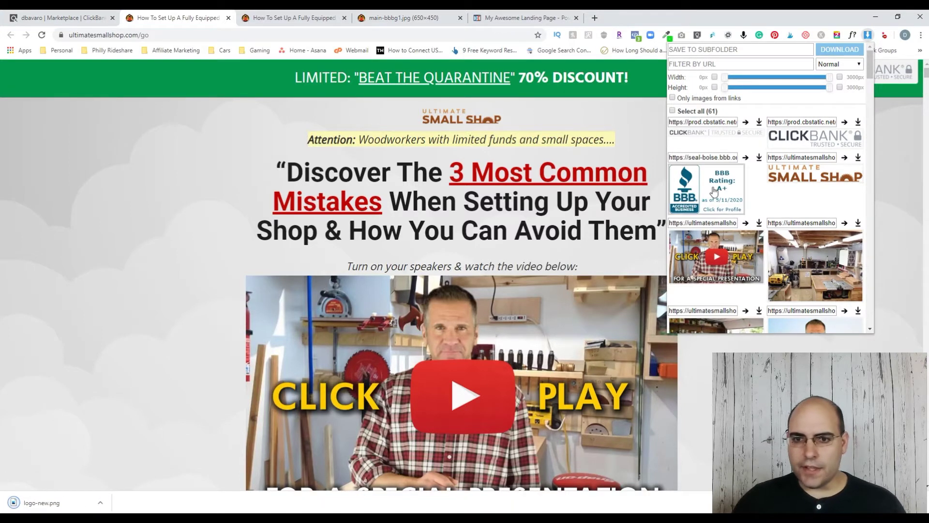
{"action": "left_click", "coordinate": [759, 225]}
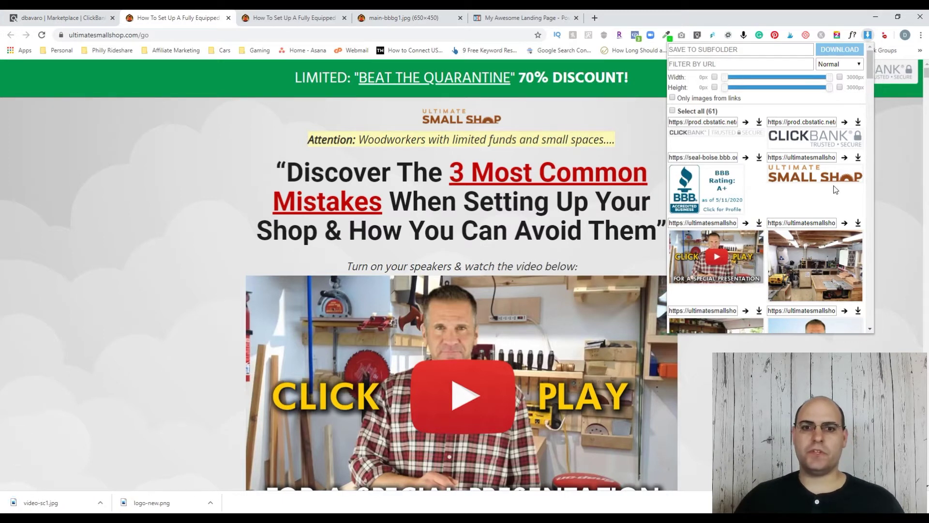
{"action": "left_click", "coordinate": [868, 35]}
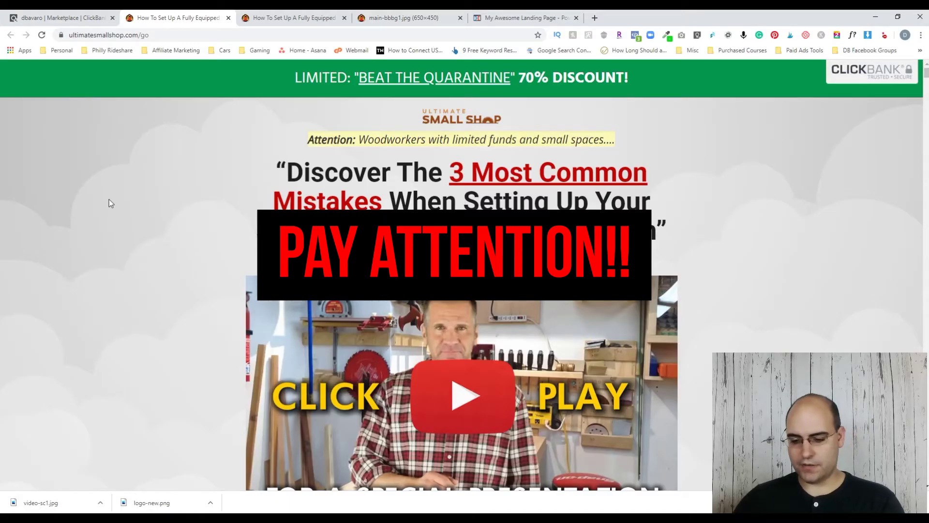
Inspect the sales page's code and search it for "background" to locate the background-image URL
{"action": "key", "text": "ctrl+shift+i"}
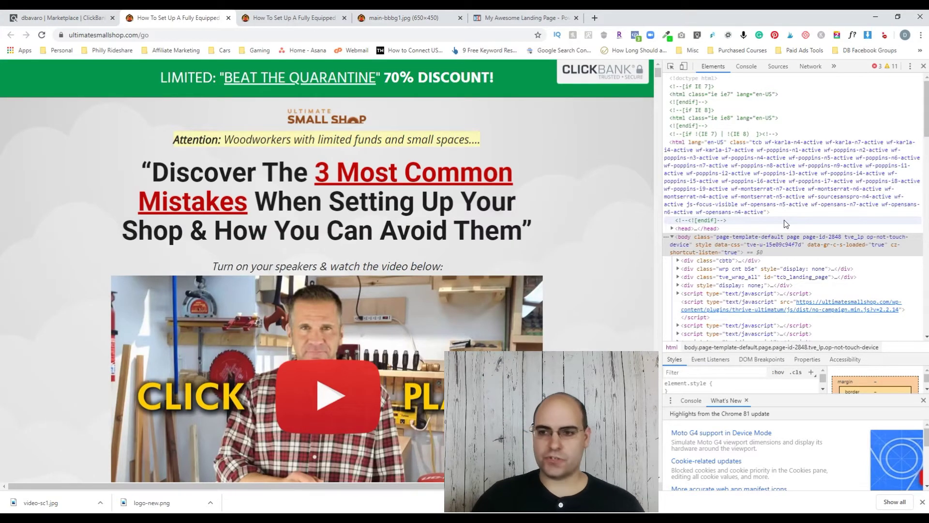
{"action": "key", "text": "ctrl+f"}
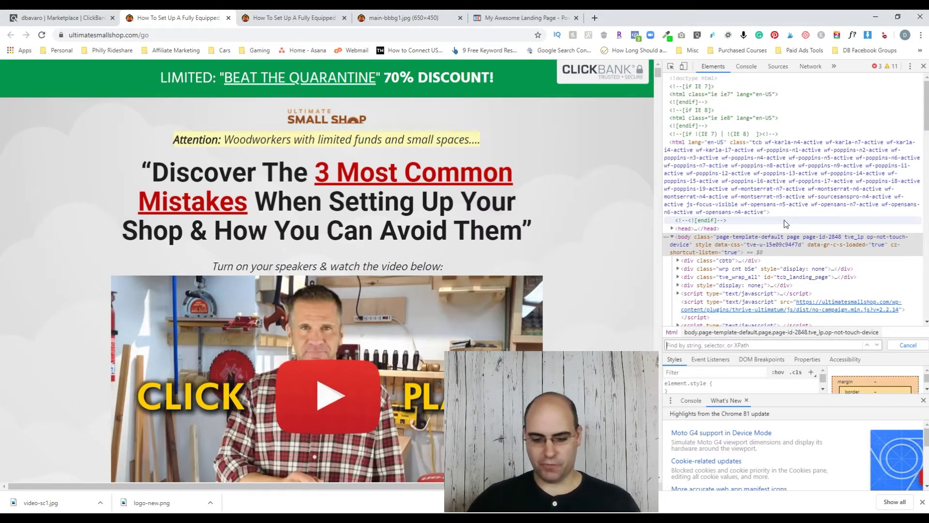
{"action": "type", "text": "background"}
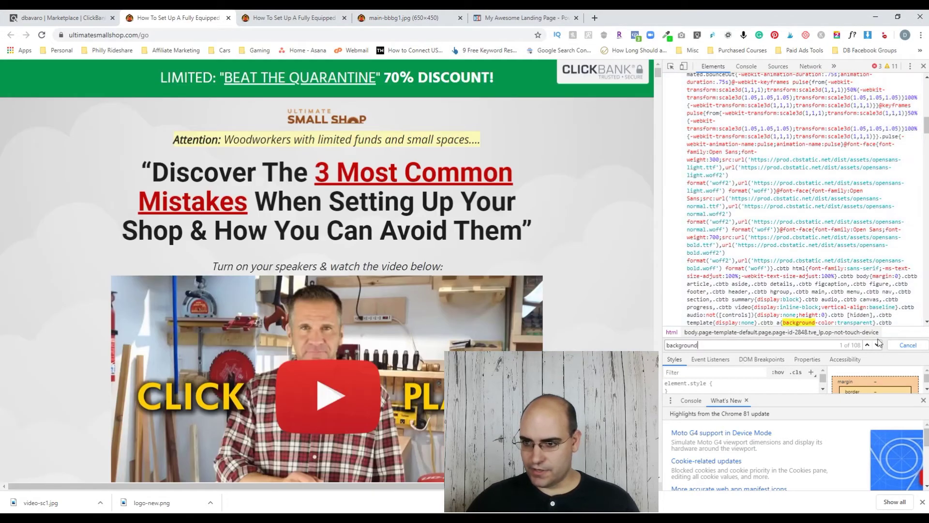
{"action": "left_click", "coordinate": [878, 345]}
{"action": "left_click", "coordinate": [877, 345]}
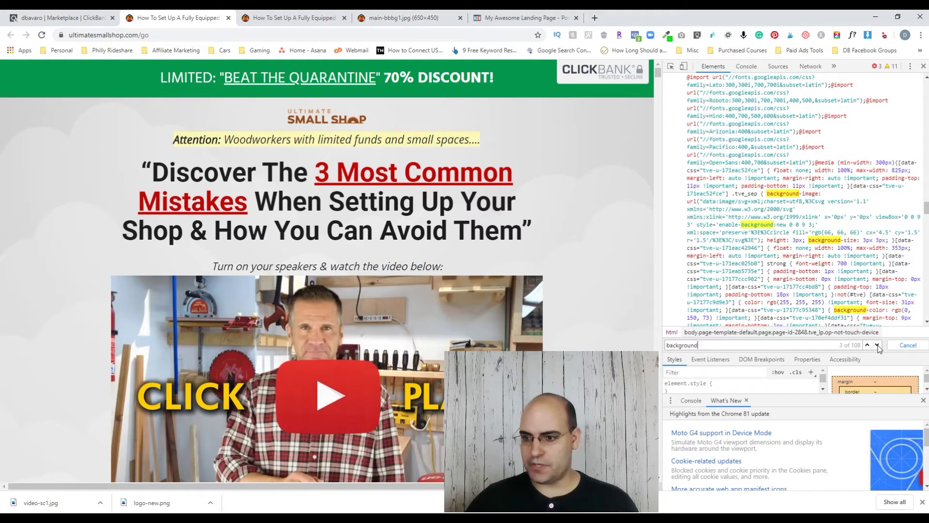
{"action": "left_click", "coordinate": [877, 345]}
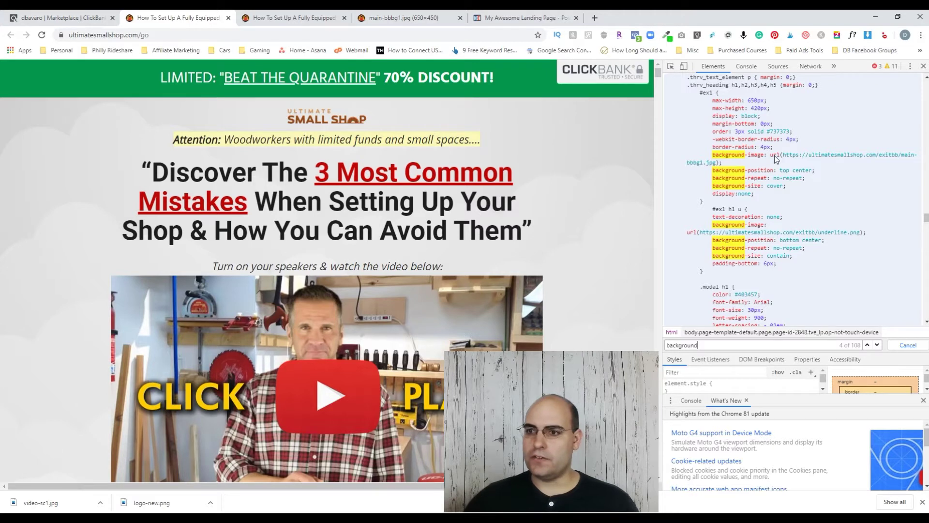
Copy the main-bbbg1.jpg background-image URL from the sales page's code and open it in a new browser tab
{"action": "left_click", "coordinate": [788, 155]}
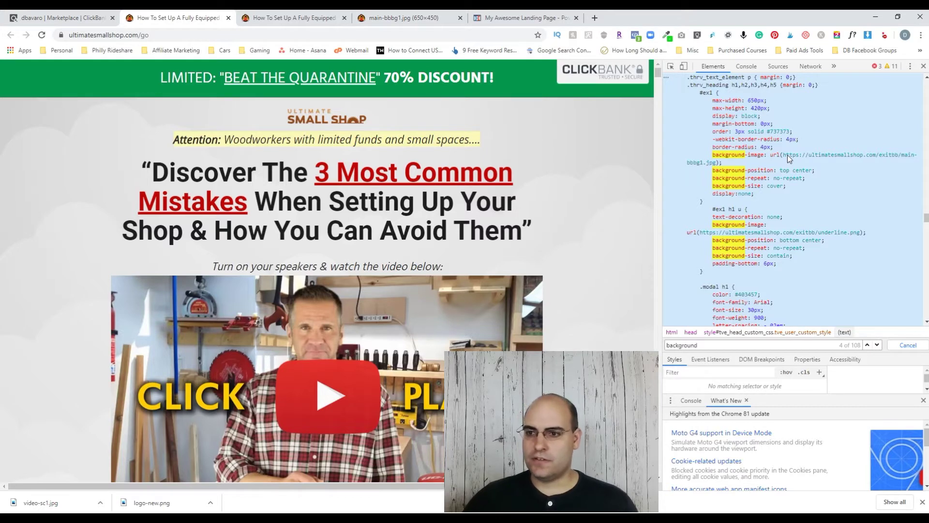
{"action": "double_click", "coordinate": [788, 155]}
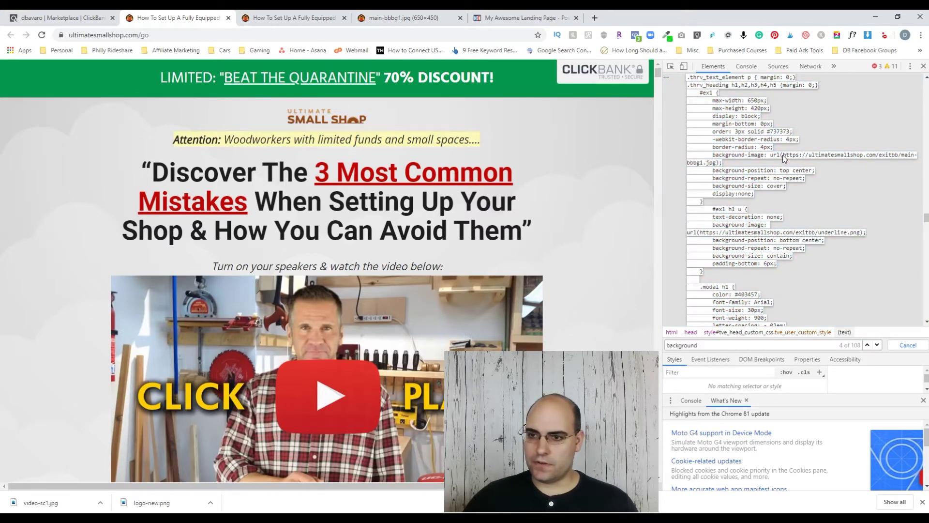
{"action": "left_click_drag", "start_coordinate": [794, 163], "coordinate": [715, 166]}
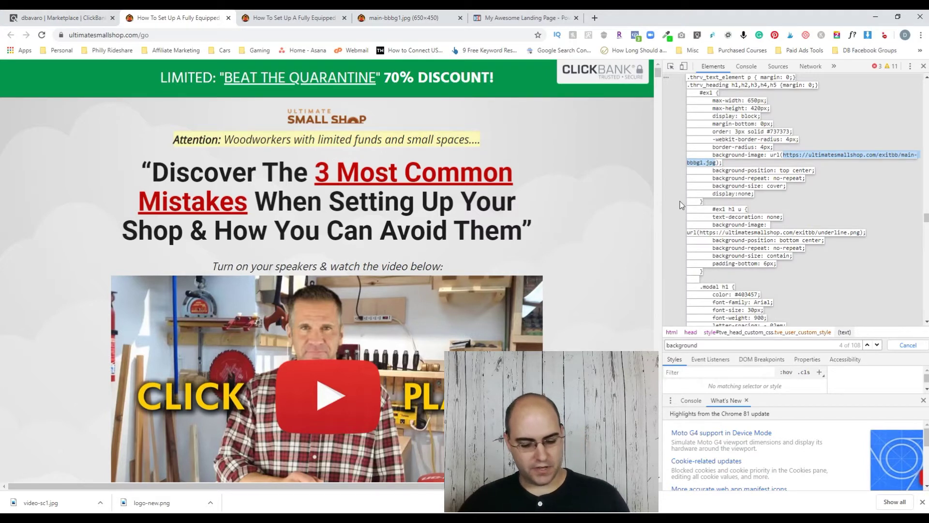
{"action": "left_click", "coordinate": [594, 18]}
{"action": "type", "text": "https://ultimatesmallshop.com/exitbb/main-bbbg1.jpg"}
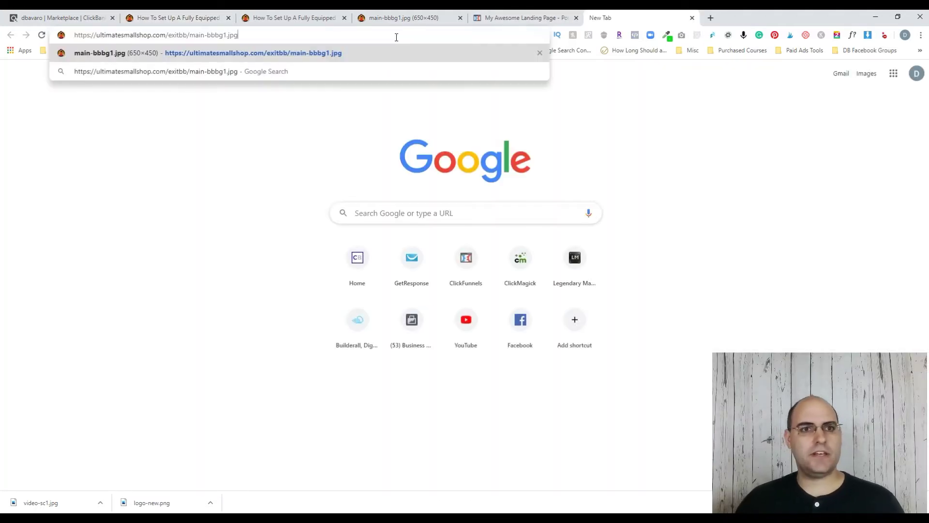
{"action": "key", "text": "Return"}
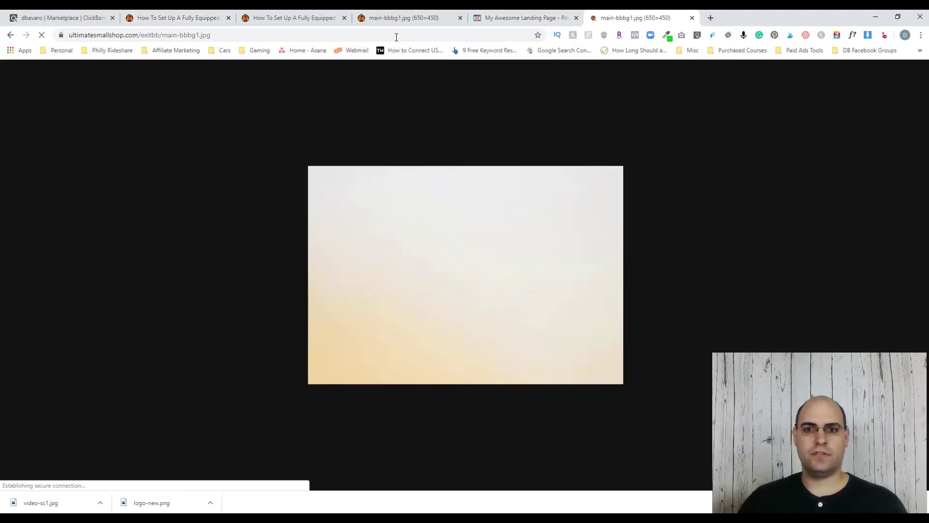
Save the opened background image to the computer as main-bbbg1.jpg
{"action": "right_click", "coordinate": [457, 250]}
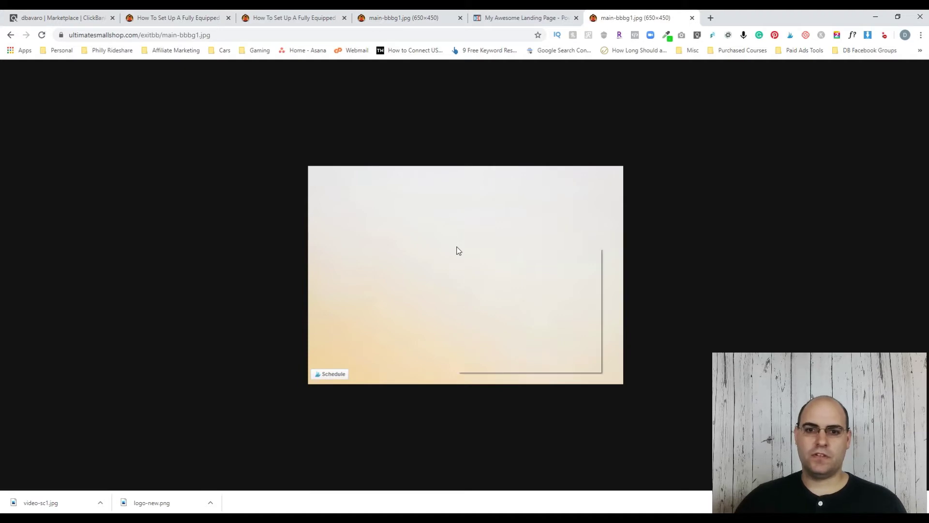
{"action": "left_click", "coordinate": [507, 270]}
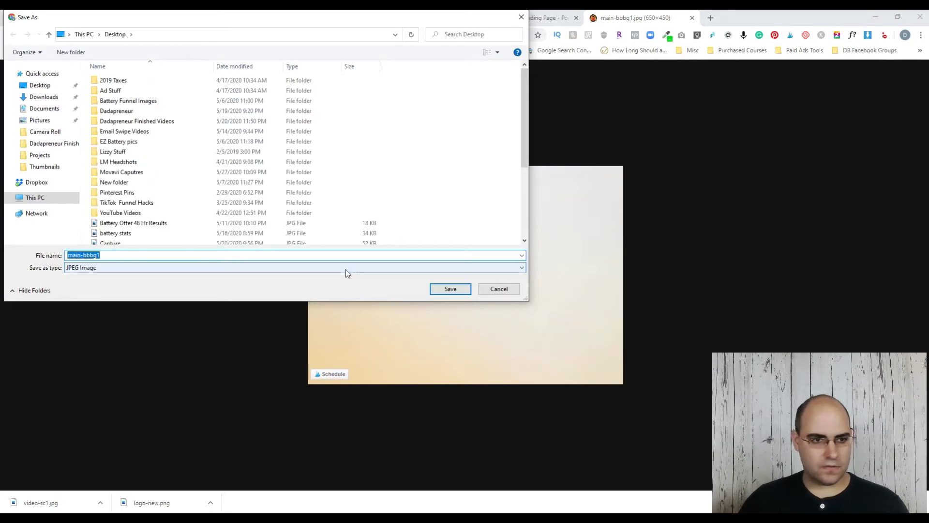
{"action": "key", "text": "Escape"}
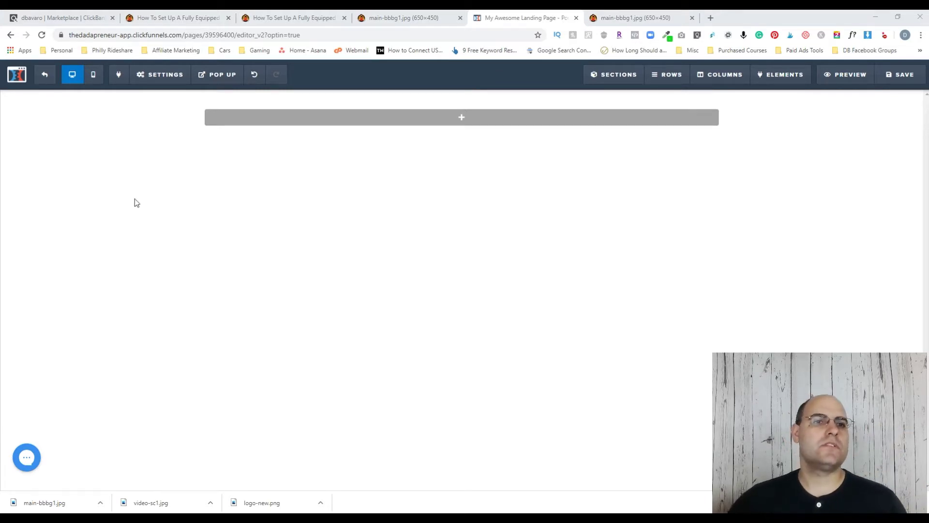
Upload main-bbbg1.jpg to the ClickFunnels image library and apply it as the optin page's background image
{"action": "left_click", "coordinate": [150, 74]}
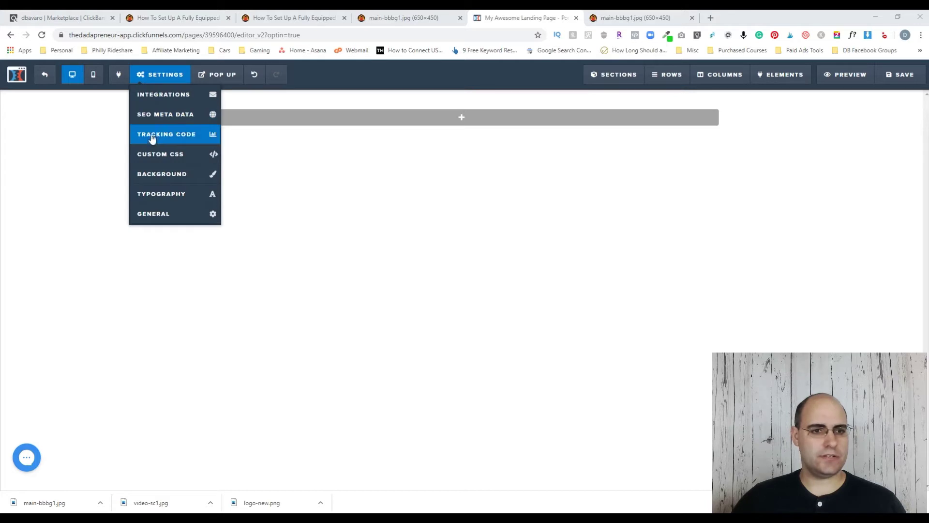
{"action": "left_click", "coordinate": [163, 175]}
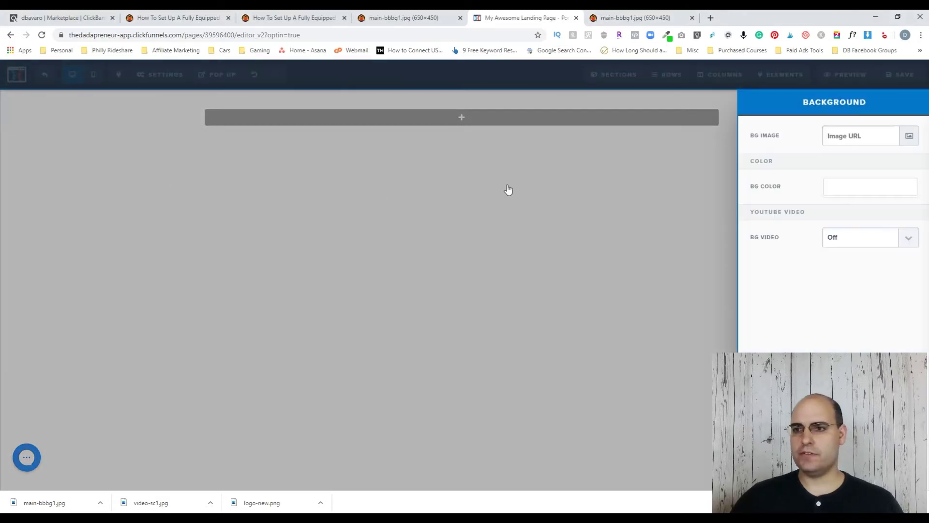
{"action": "left_click", "coordinate": [910, 137]}
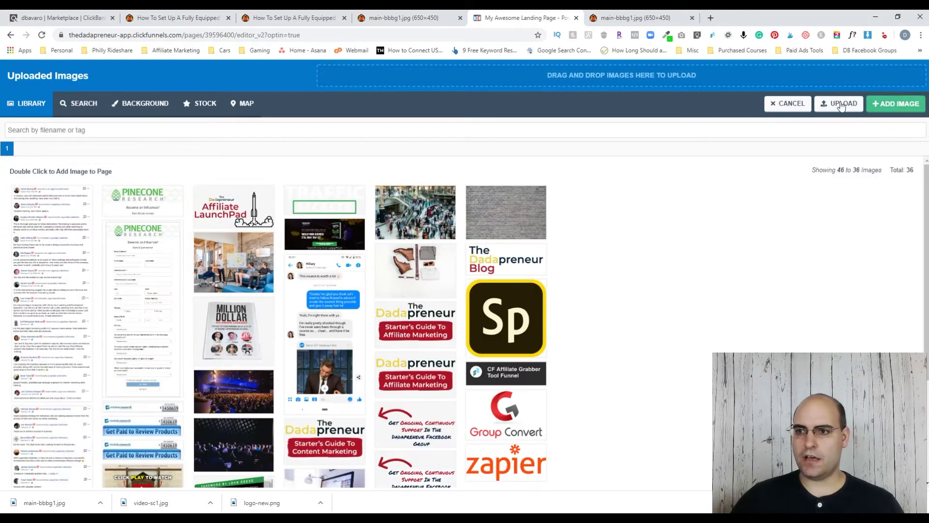
{"action": "left_click", "coordinate": [833, 104]}
{"action": "left_click", "coordinate": [445, 286]}
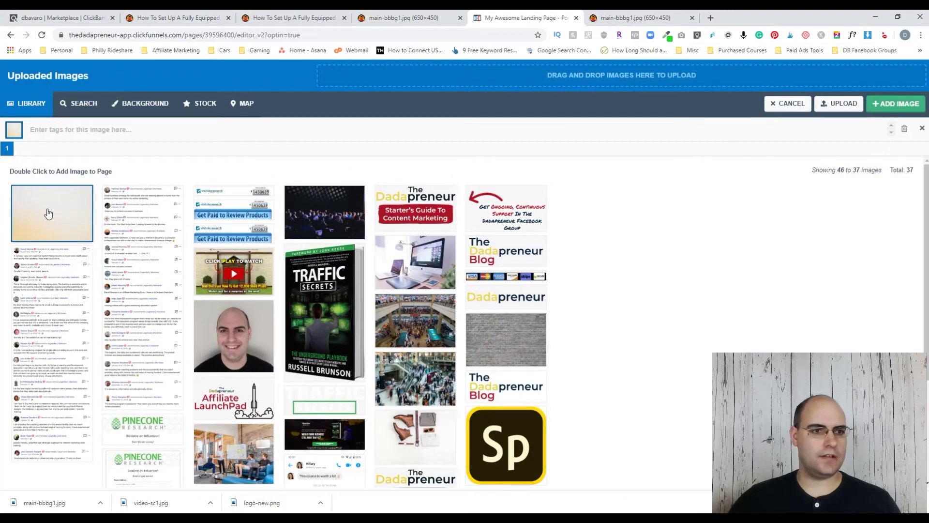
{"action": "double_click", "coordinate": [48, 213]}
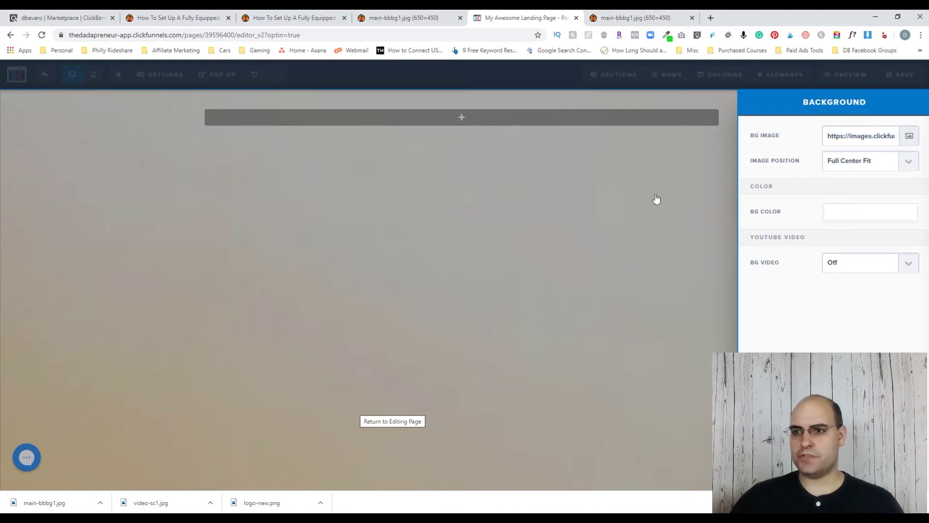
{"action": "left_click", "coordinate": [504, 221]}
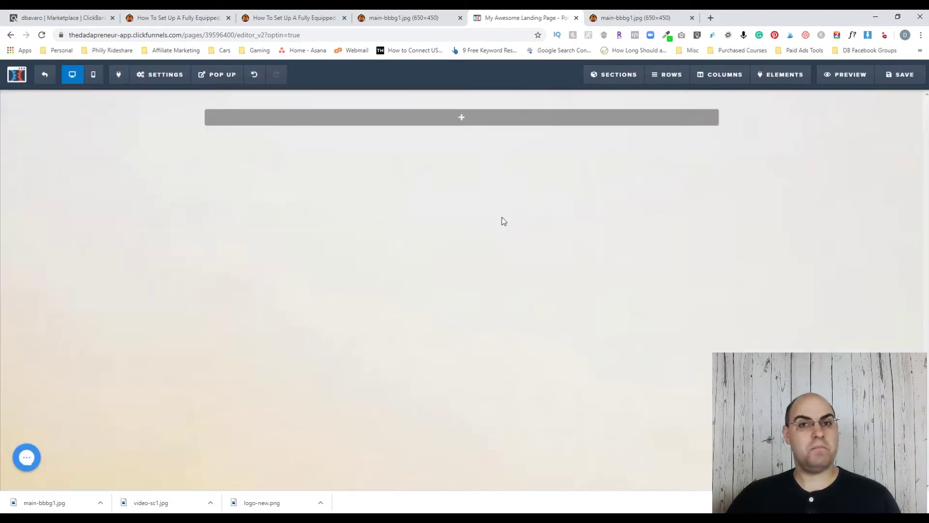
Delete the empty section from the optin page and add a full-width section in its place
{"action": "left_click", "coordinate": [179, 17]}
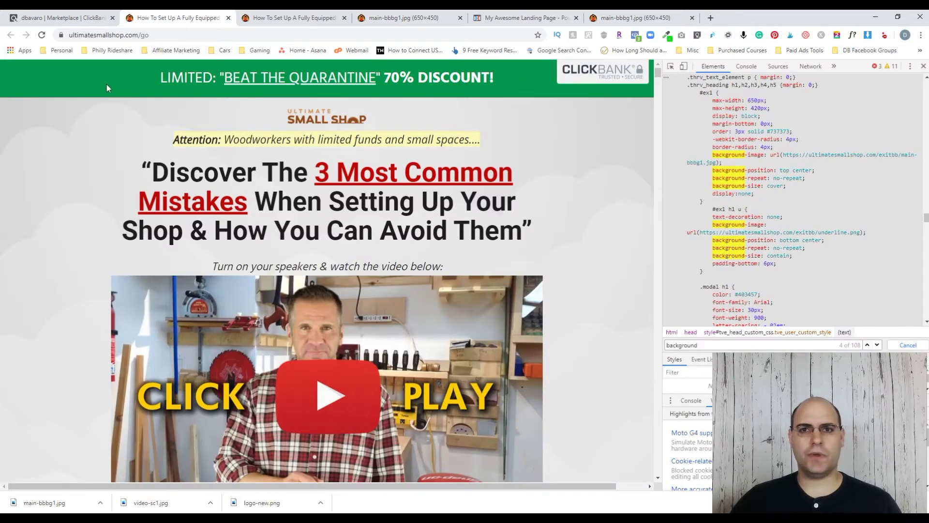
{"action": "left_click", "coordinate": [513, 20]}
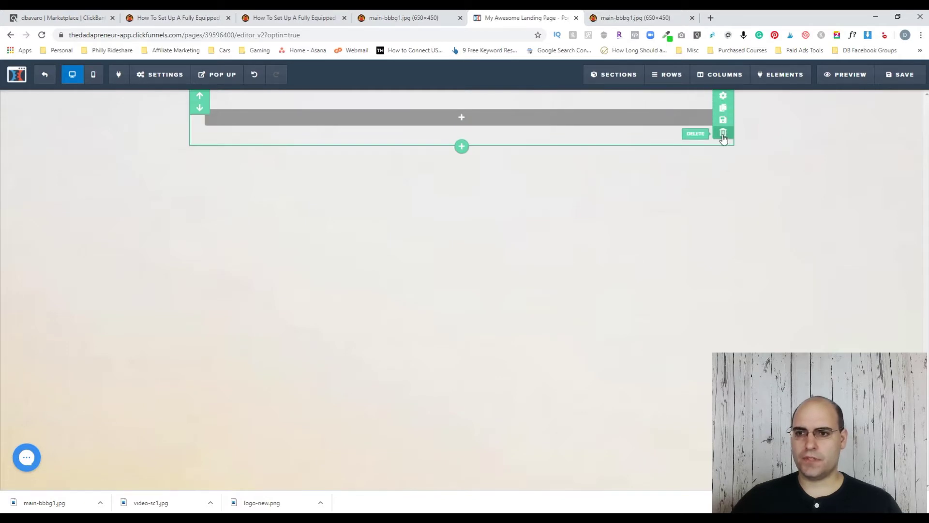
{"action": "left_click", "coordinate": [723, 134]}
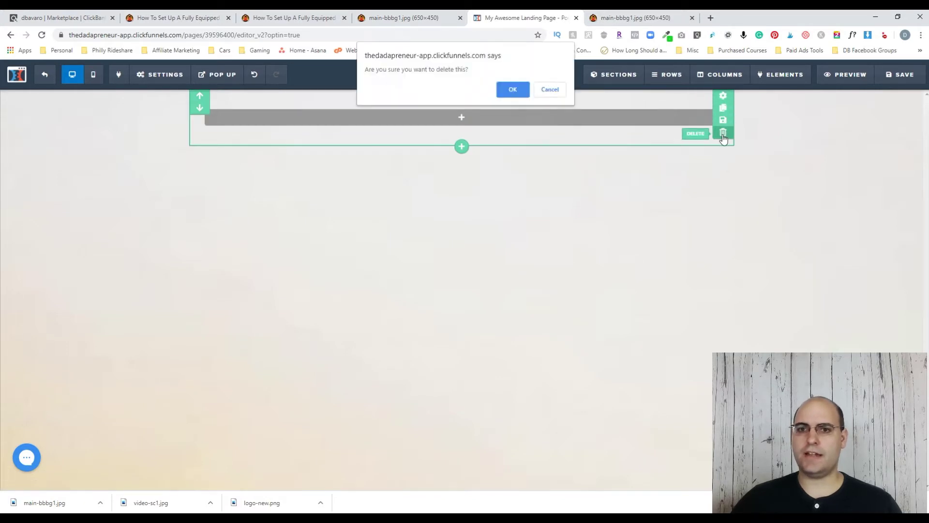
{"action": "left_click", "coordinate": [513, 90]}
{"action": "mouse_move", "coordinate": [579, 84]}
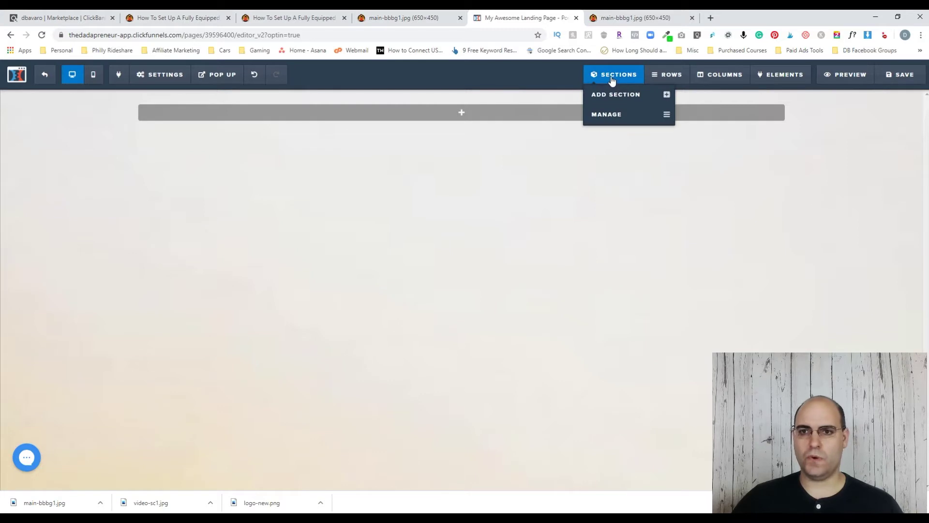
{"action": "left_click", "coordinate": [611, 95]}
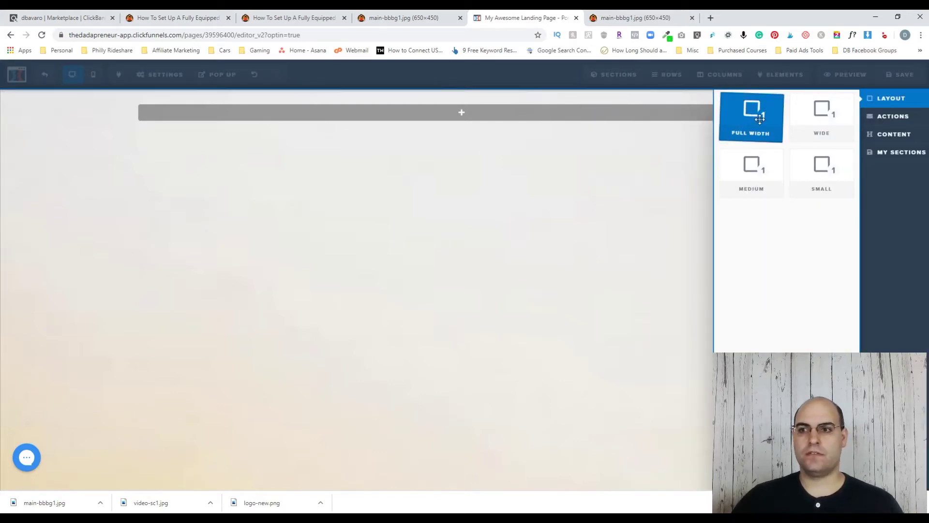
{"action": "left_click_drag", "start_coordinate": [760, 119], "coordinate": [489, 127]}
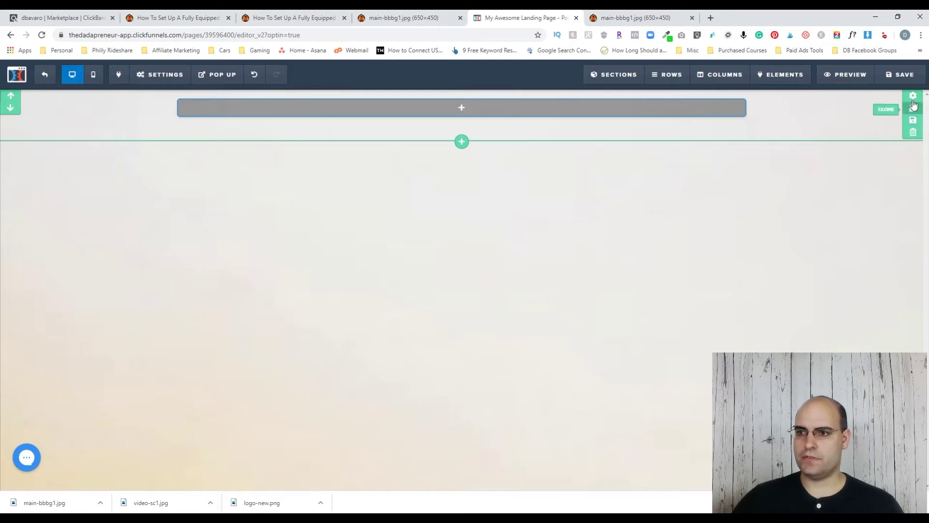
Open the full-width section's settings and return to the Ultimate Small Shop sales page
{"action": "left_click", "coordinate": [913, 99]}
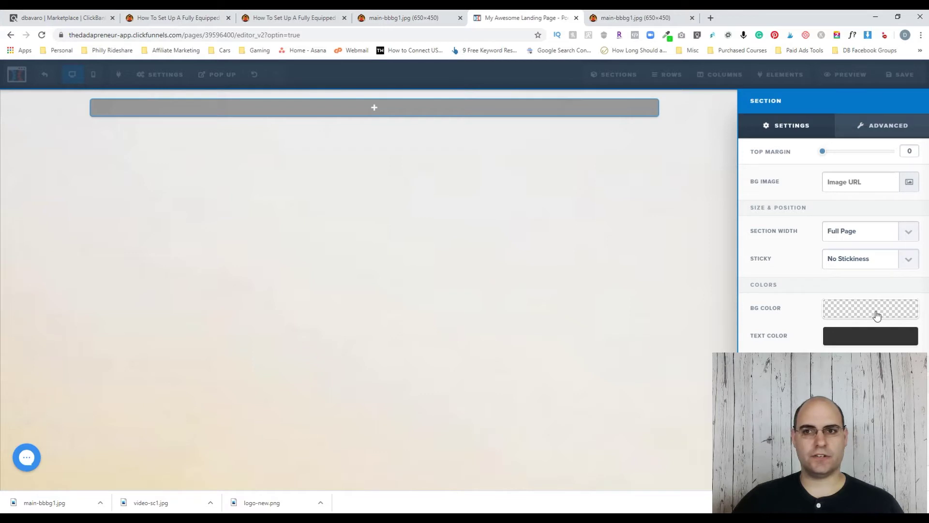
{"action": "left_click", "coordinate": [154, 20]}
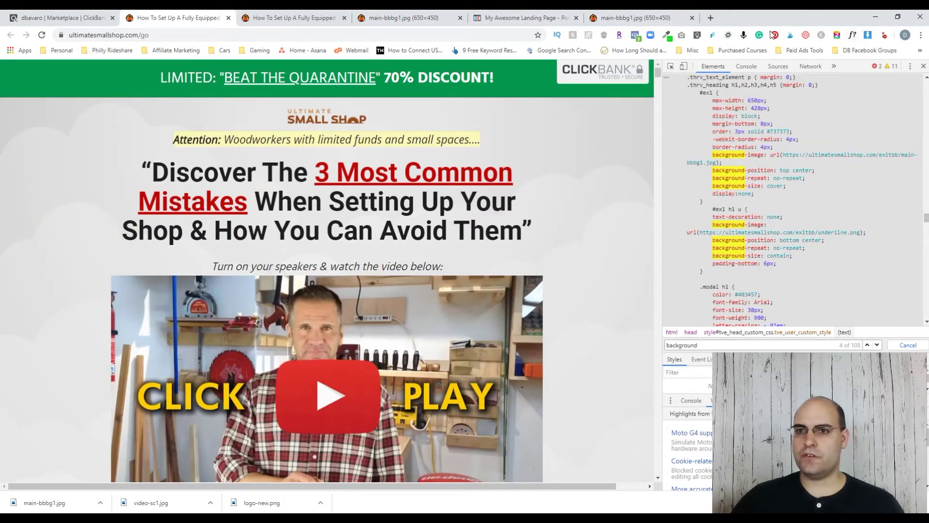
{"action": "left_click", "coordinate": [668, 37]}
{"action": "left_click", "coordinate": [600, 68]}
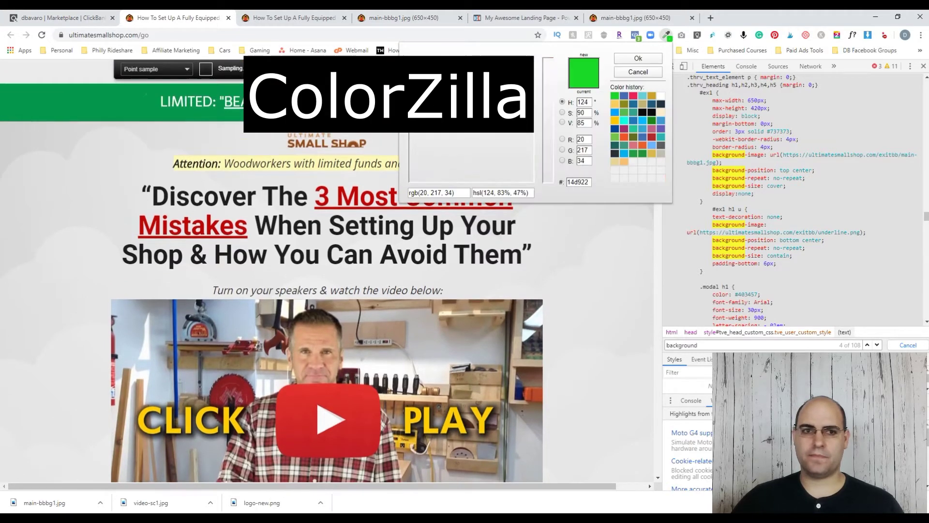
{"action": "left_click", "coordinate": [638, 72]}
Sample the green discount banner's color #009649 from the sales page with the ColorZilla extension
{"action": "left_click", "coordinate": [667, 35]}
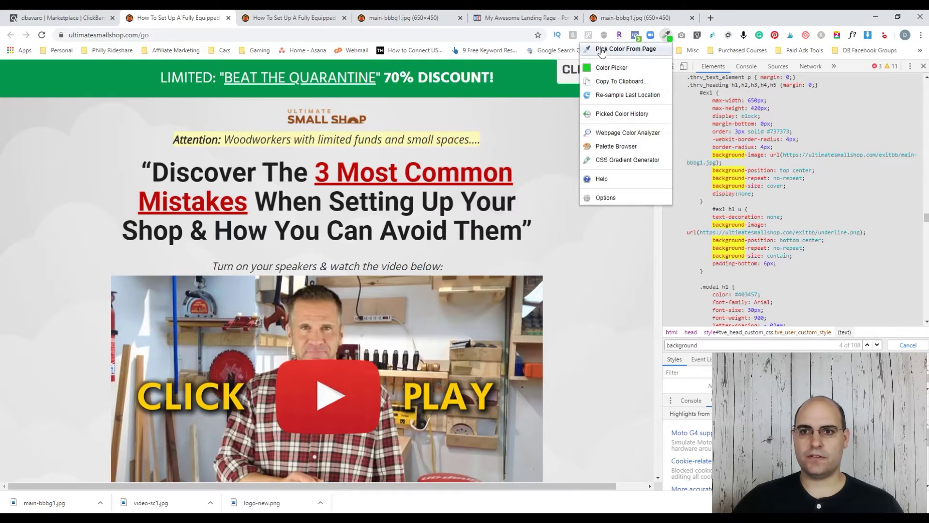
{"action": "left_click", "coordinate": [603, 48]}
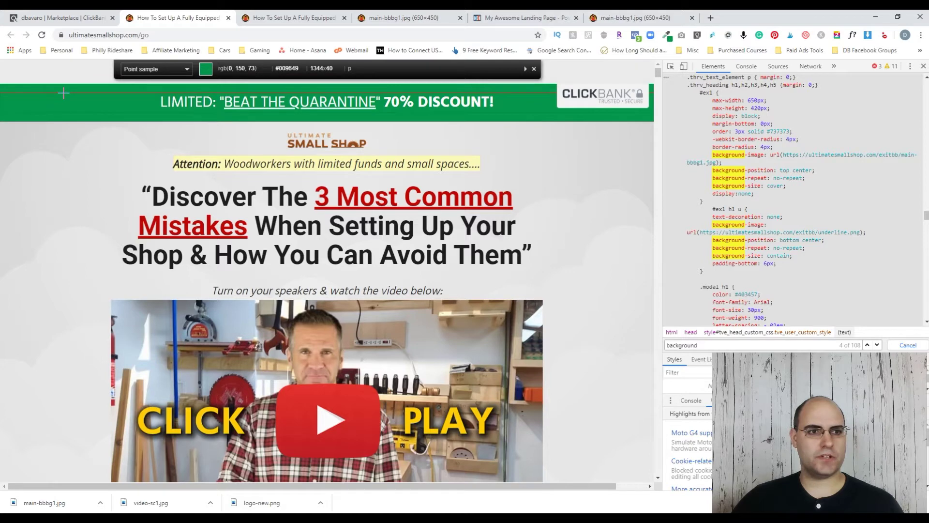
{"action": "left_click", "coordinate": [65, 94]}
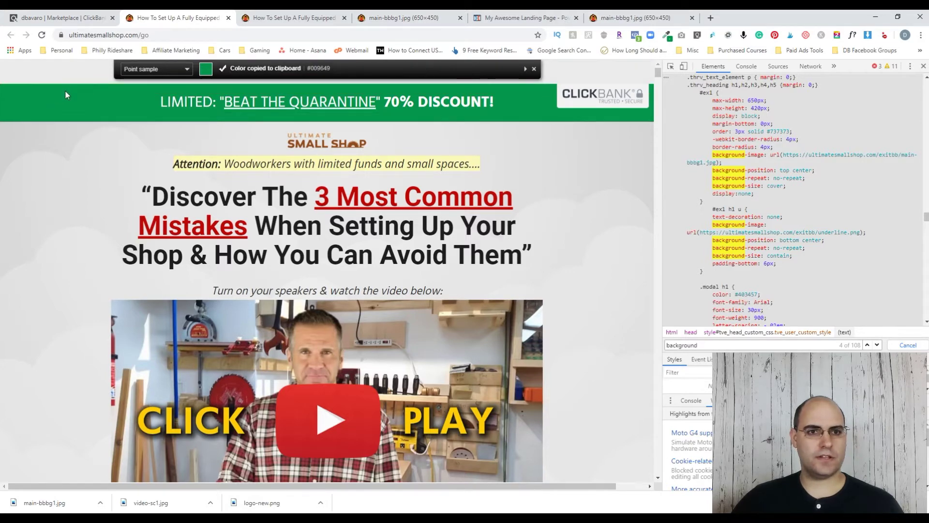
Set the full-width section's background color to #009649 in the ClickFunnels editor
{"action": "left_click", "coordinate": [525, 18]}
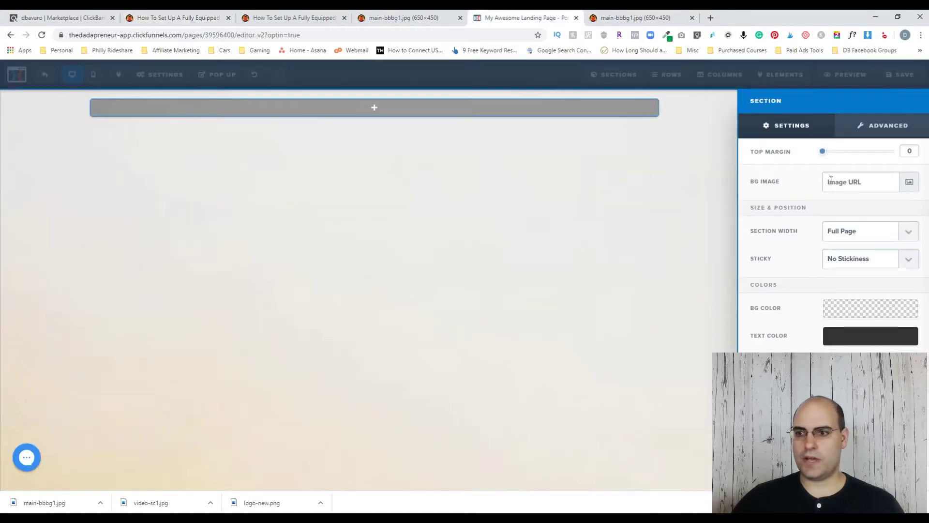
{"action": "left_click", "coordinate": [875, 312]}
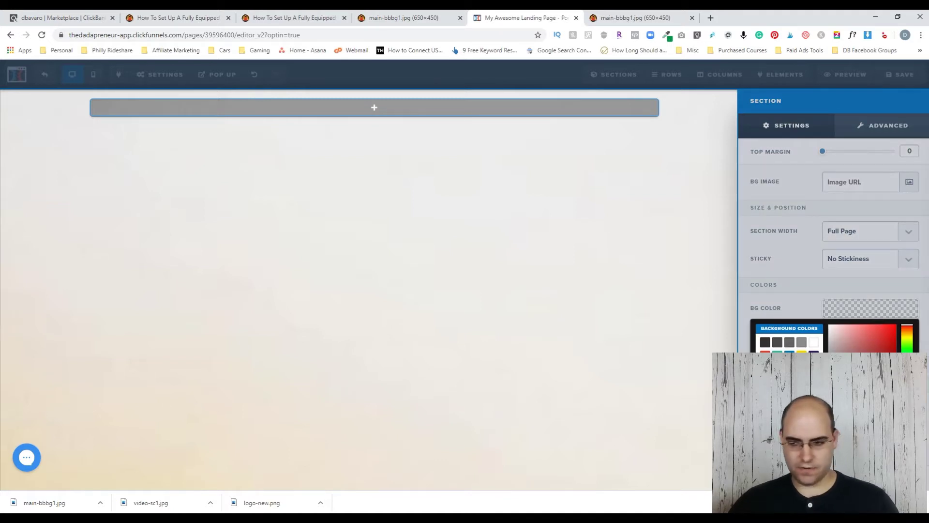
{"action": "left_click", "coordinate": [778, 358]}
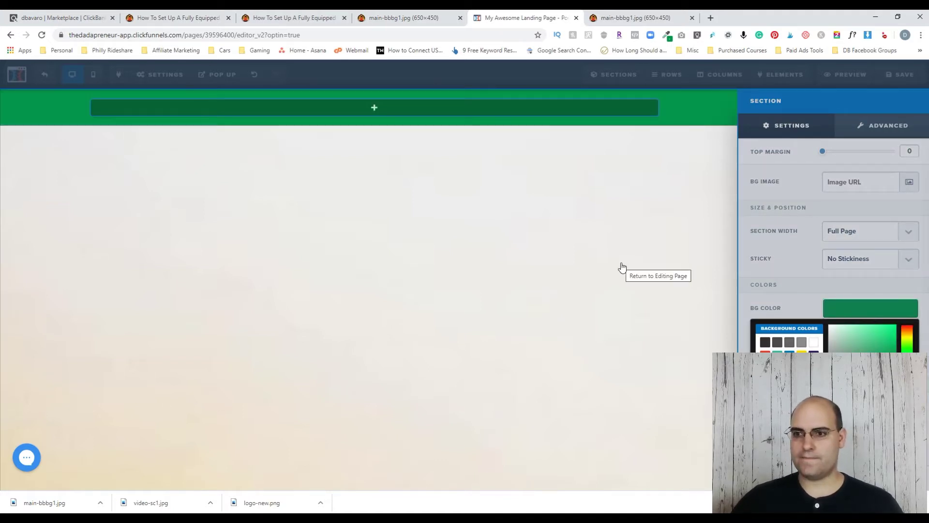
{"action": "left_click", "coordinate": [622, 267]}
Compare the green section with the sales page's banner and add a one-column row inside it
{"action": "left_click", "coordinate": [190, 18]}
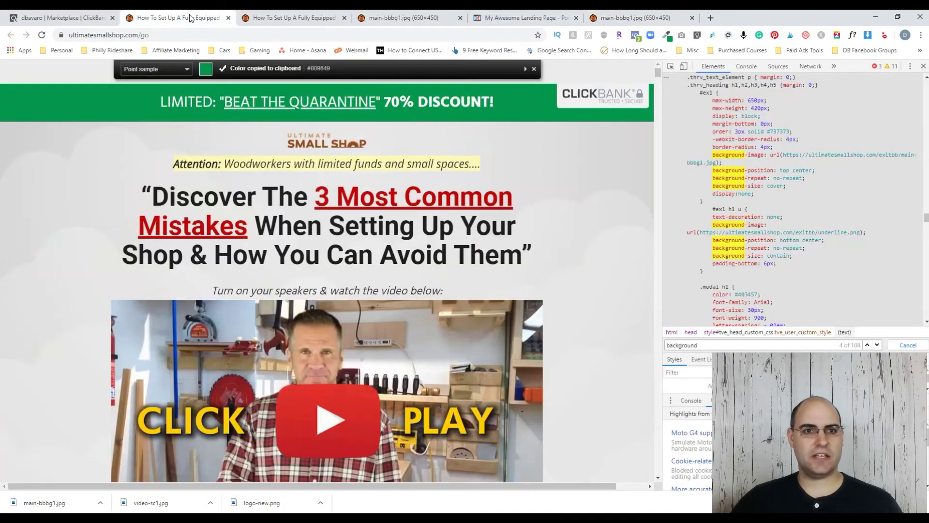
{"action": "left_click", "coordinate": [521, 18]}
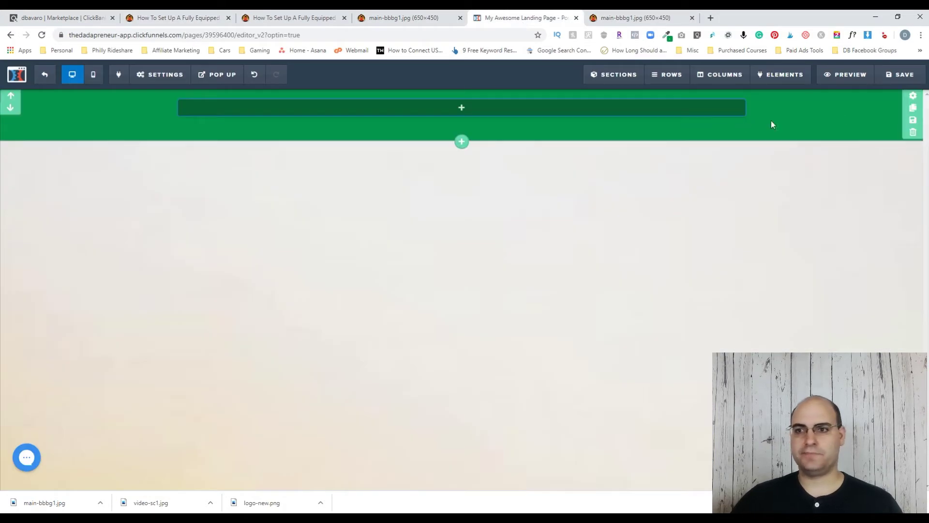
{"action": "left_click", "coordinate": [164, 20]}
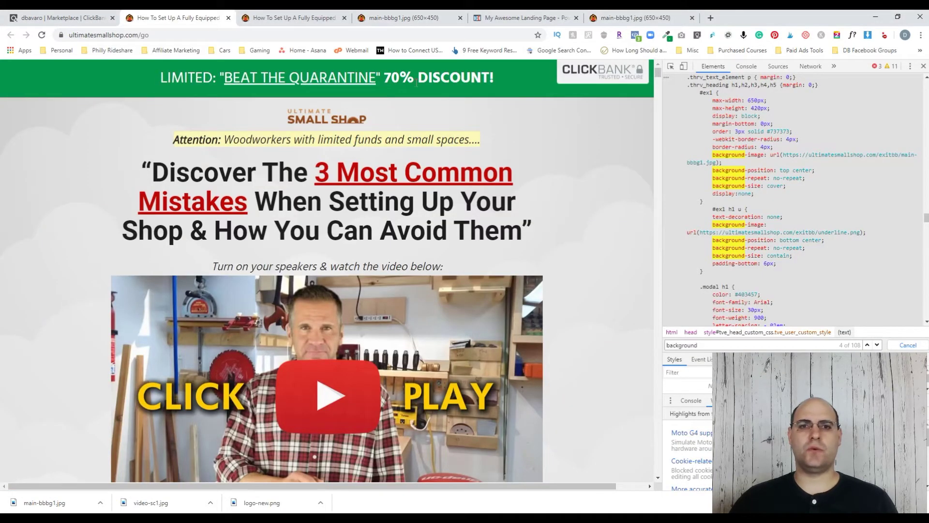
{"action": "left_click", "coordinate": [520, 18]}
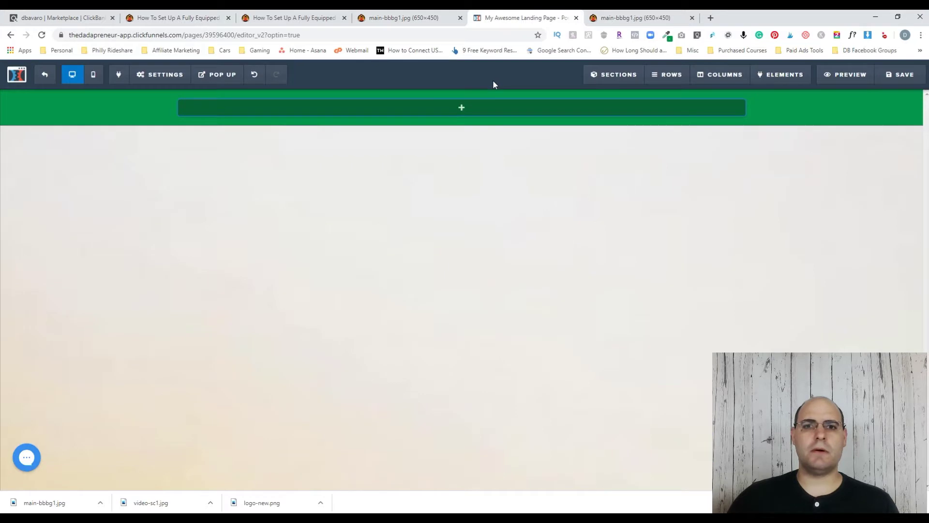
{"action": "mouse_move", "coordinate": [459, 109]}
{"action": "left_click", "coordinate": [460, 108]}
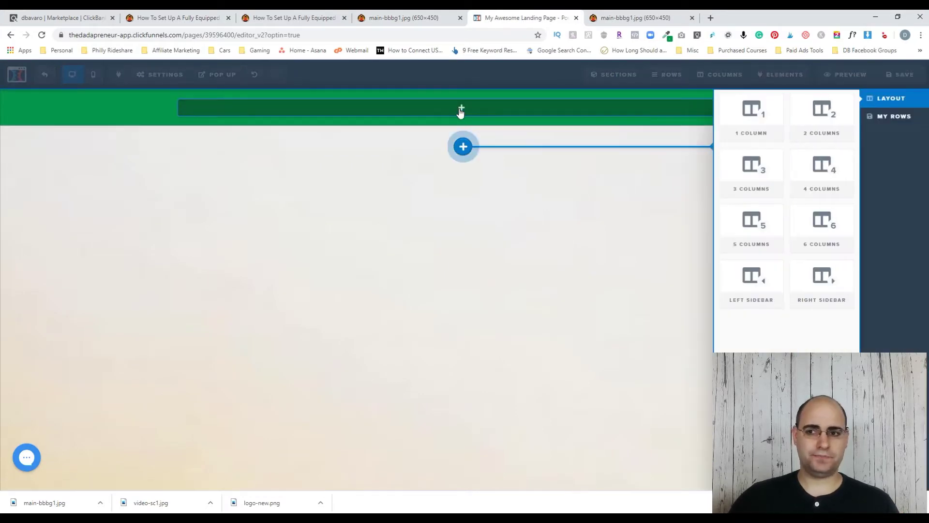
{"action": "left_click", "coordinate": [752, 113]}
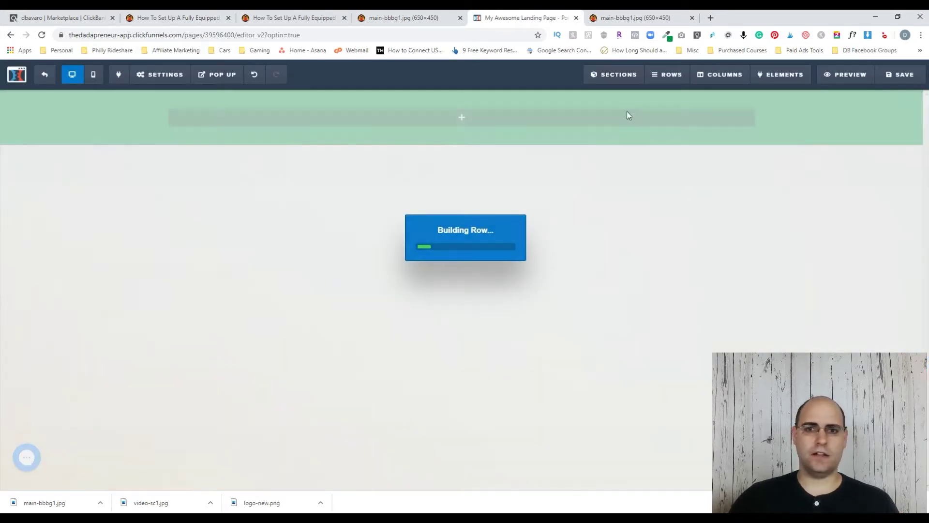
Add a headline element to the green section's row and set its text color to white
{"action": "left_click", "coordinate": [461, 117]}
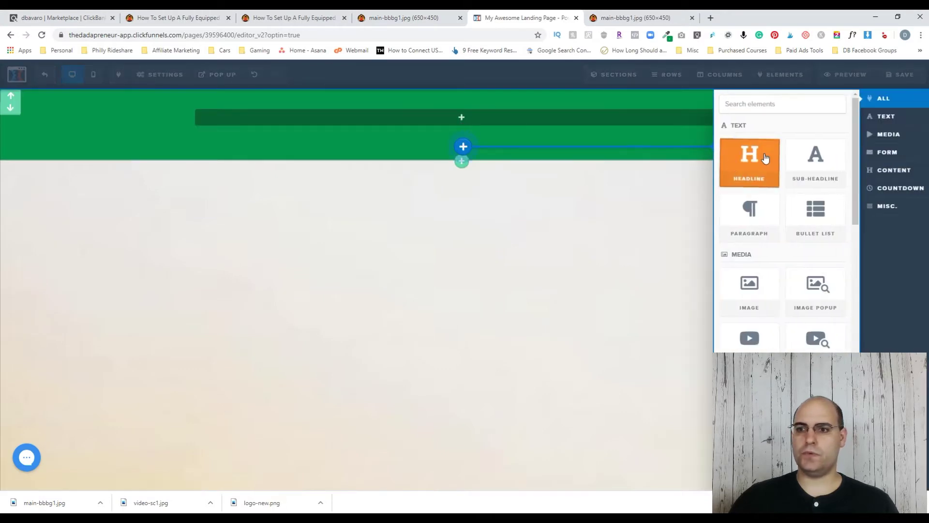
{"action": "left_click", "coordinate": [744, 160]}
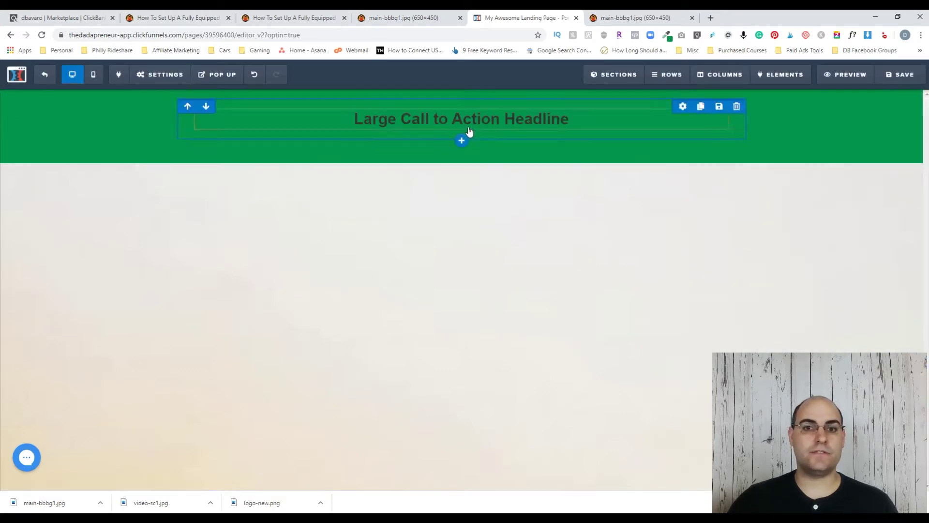
{"action": "double_click", "coordinate": [476, 118]}
{"action": "left_click", "coordinate": [564, 119]}
{"action": "left_click_drag", "start_coordinate": [565, 119], "coordinate": [352, 119]}
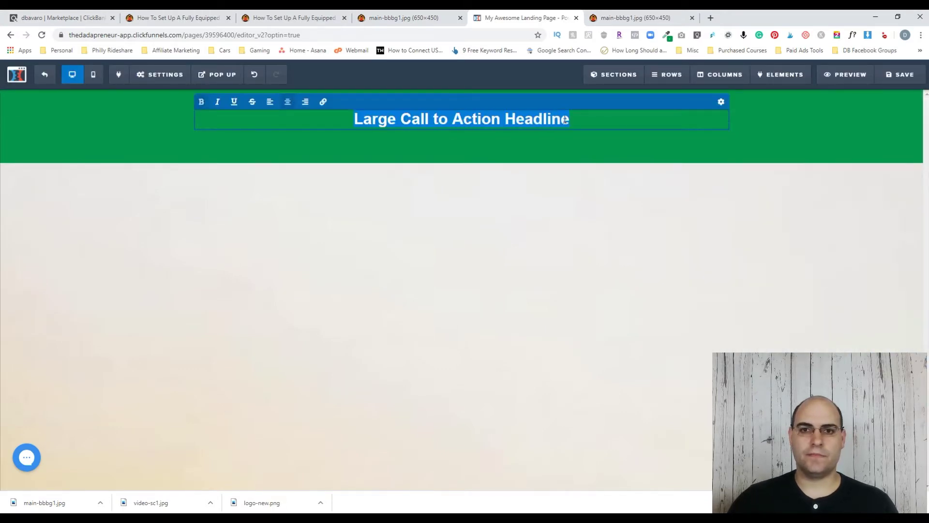
{"action": "left_click", "coordinate": [719, 101]}
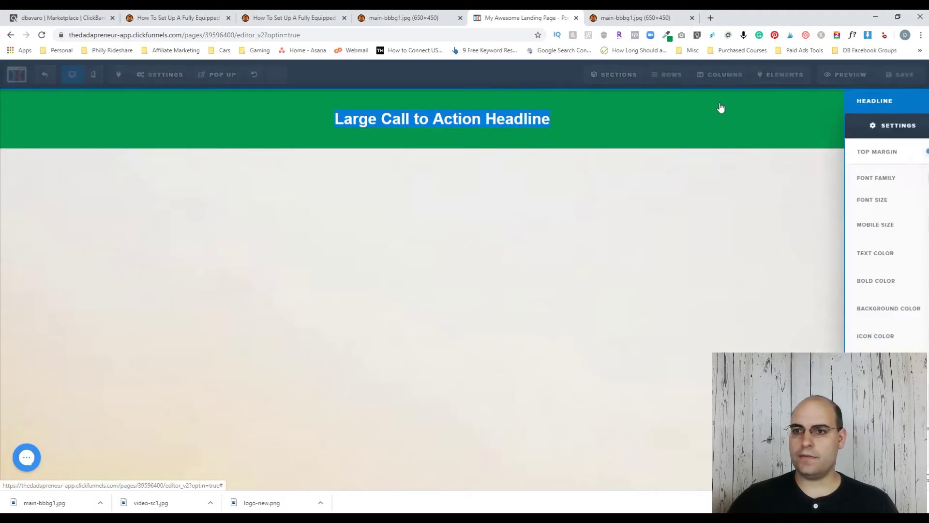
{"action": "left_click", "coordinate": [848, 258]}
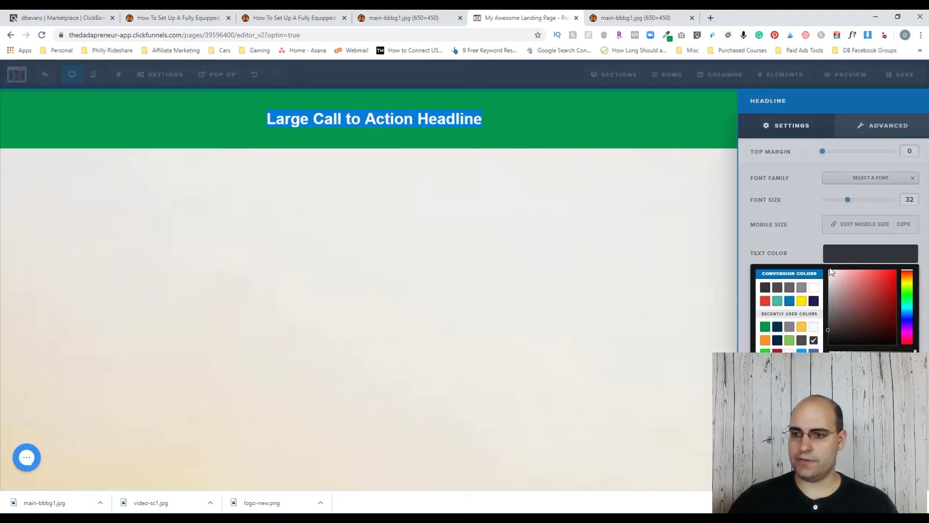
Replace the placeholder headline text with "Do You Have A Small Workspace?"
{"action": "key", "text": "BackSpace"}
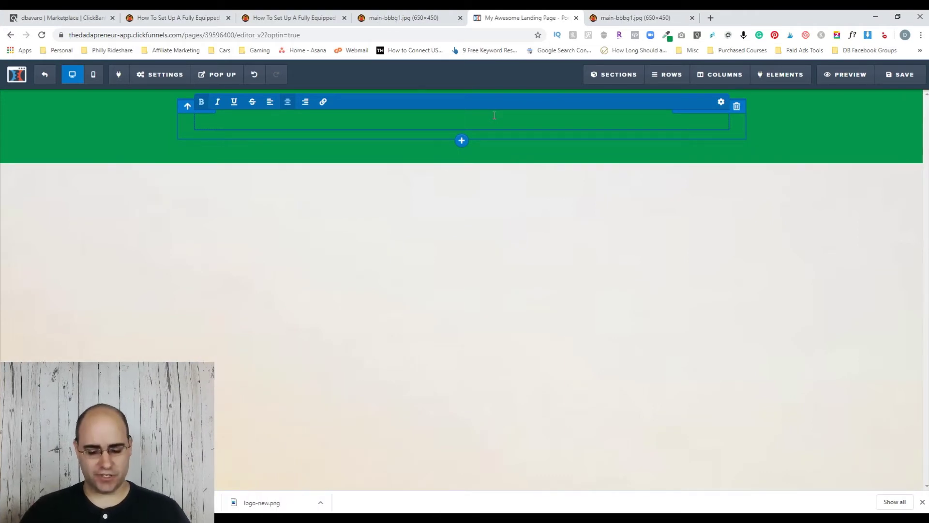
{"action": "type", "text": "Do You"}
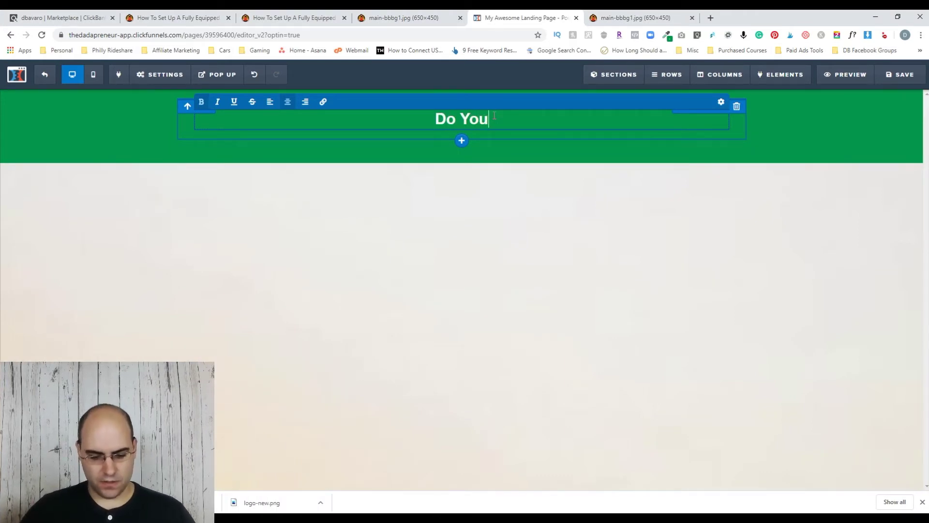
{"action": "type", "text": " Have A Sm"}
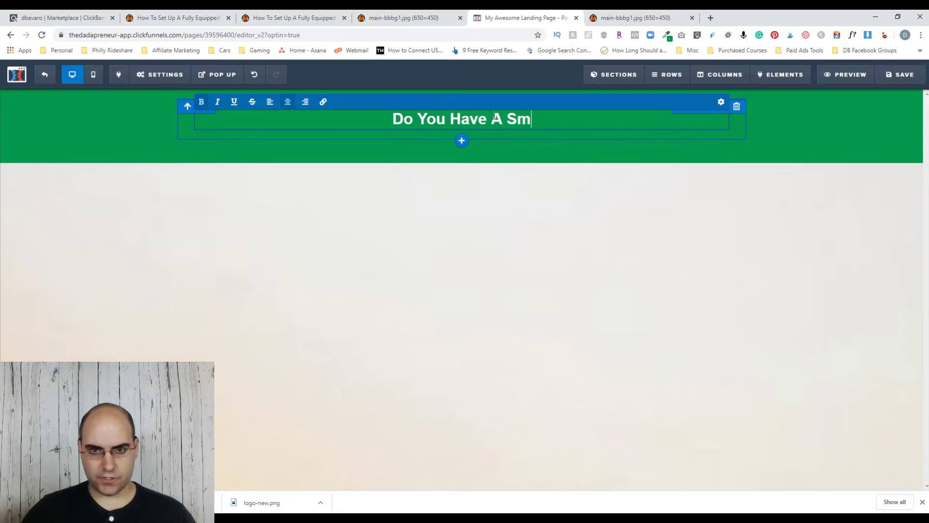
{"action": "type", "text": "all Workspa"}
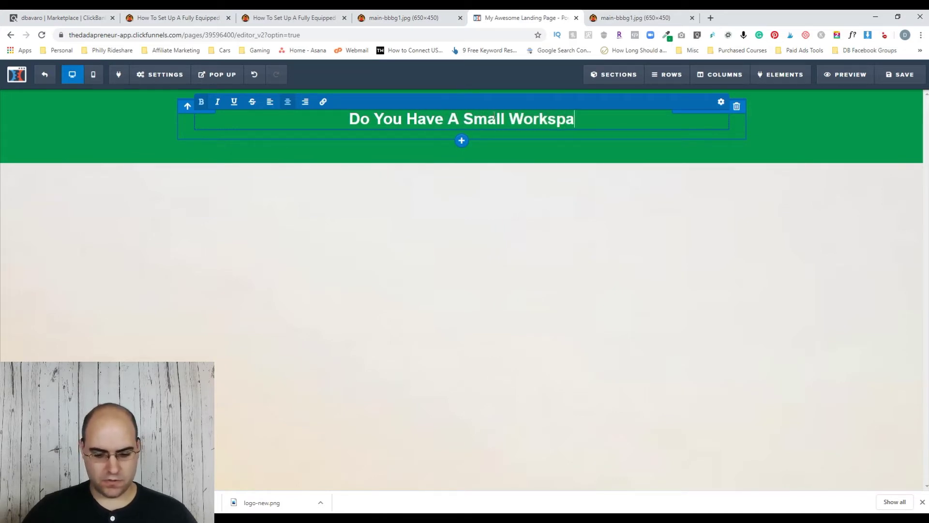
{"action": "type", "text": "ce?>"}
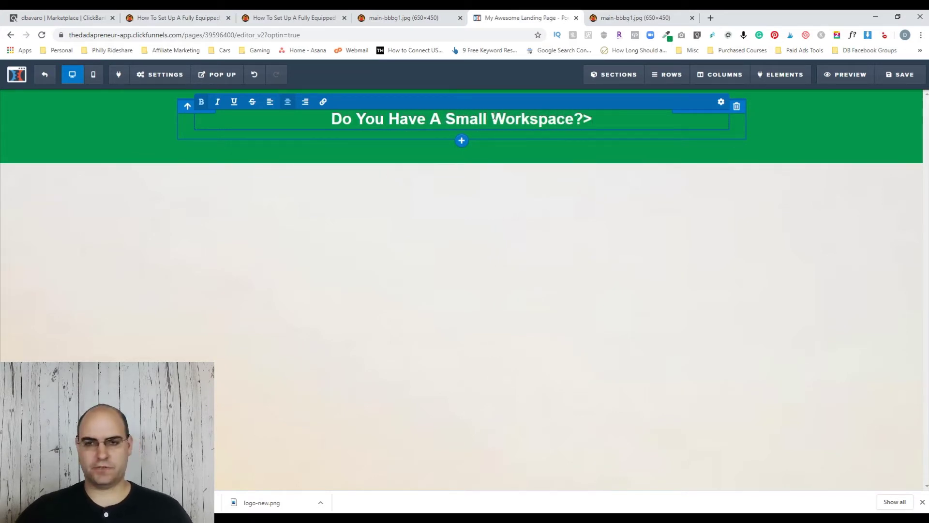
{"action": "key", "text": "BackSpace"}
{"action": "left_click", "coordinate": [508, 195]}
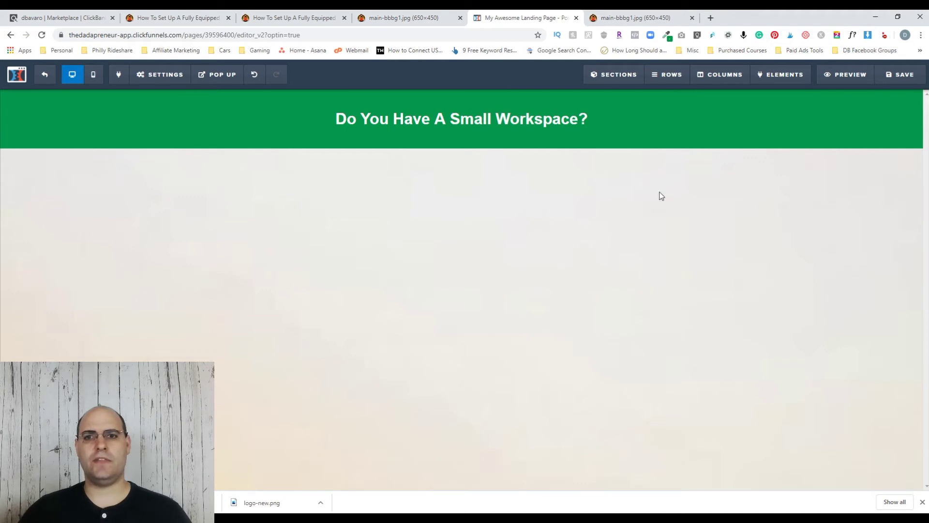
Set the font size of the green banner's headline to 42
{"action": "left_click", "coordinate": [647, 125]}
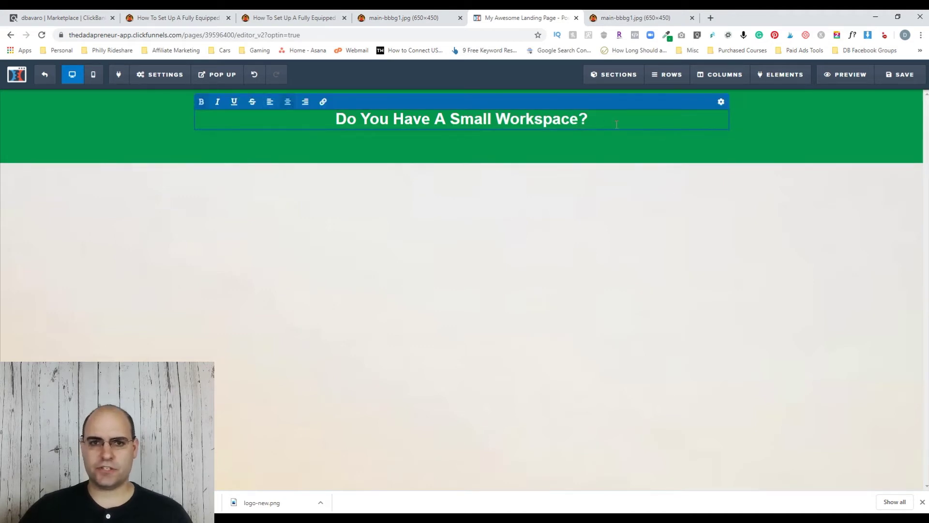
{"action": "left_click", "coordinate": [722, 103]}
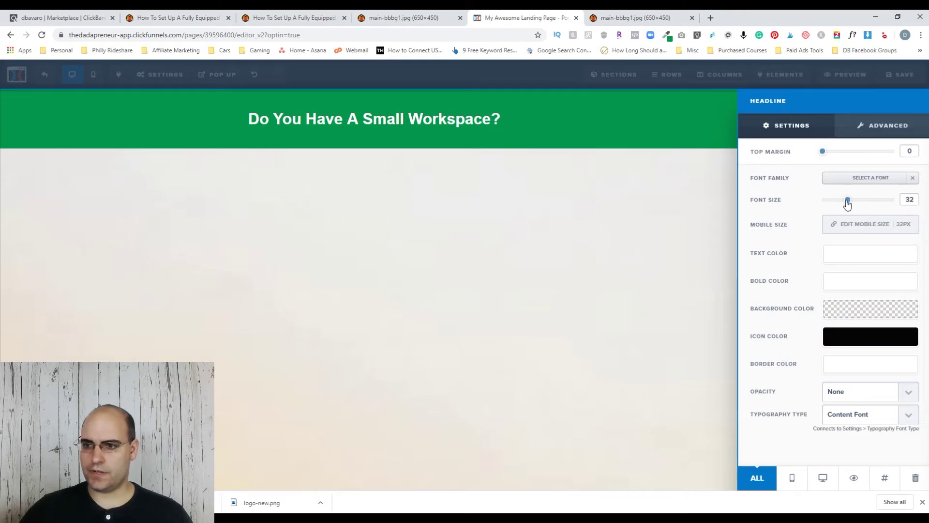
{"action": "left_click_drag", "start_coordinate": [851, 206], "coordinate": [858, 207]}
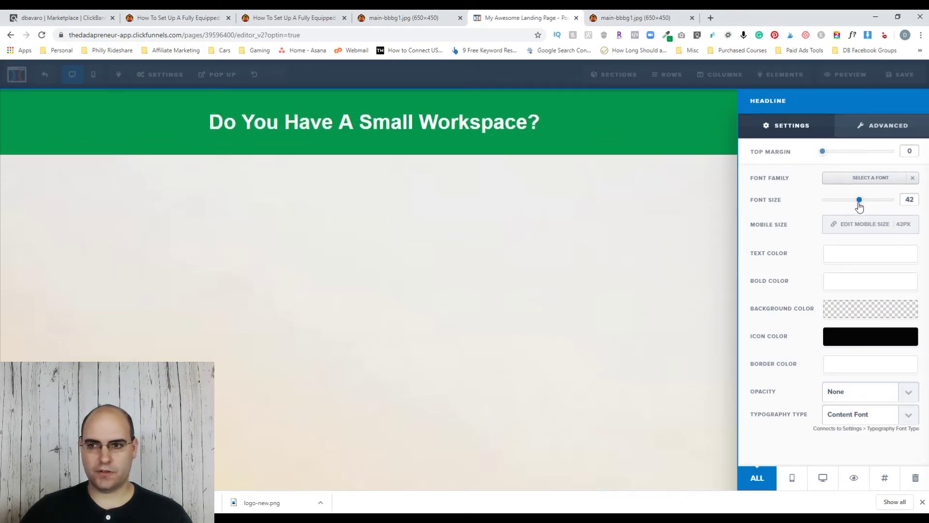
{"action": "left_click", "coordinate": [693, 207]}
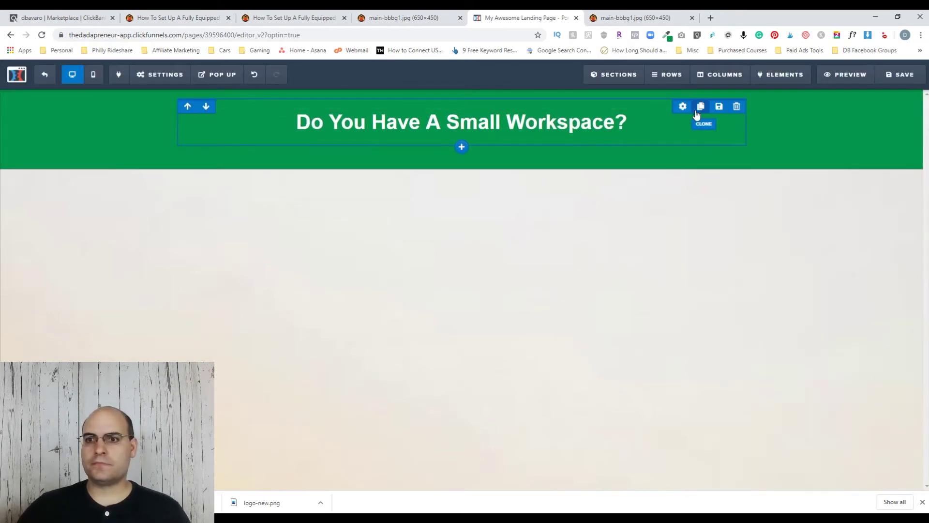
Set the top and bottom padding of the headline's one-column row to 0
{"action": "left_click", "coordinate": [682, 108]}
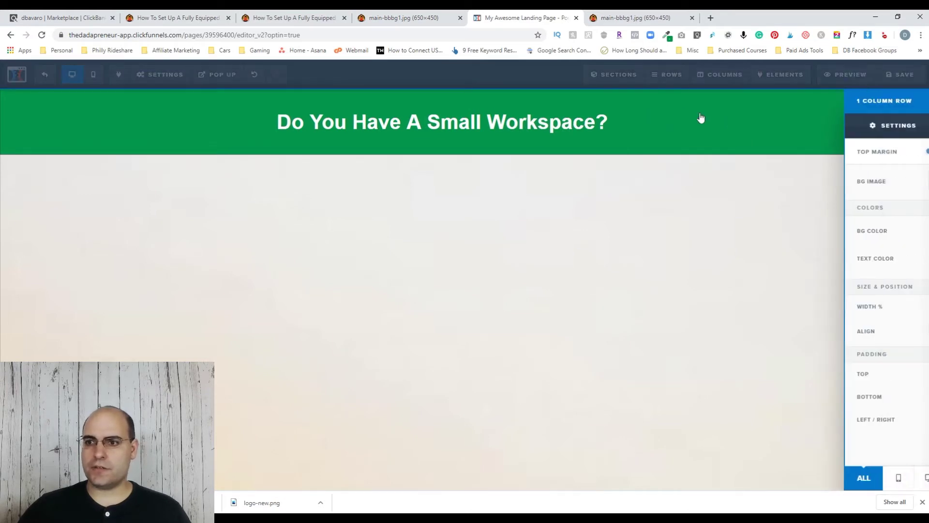
{"action": "left_click_drag", "start_coordinate": [837, 380], "coordinate": [811, 381]}
{"action": "left_click_drag", "start_coordinate": [839, 402], "coordinate": [805, 402]}
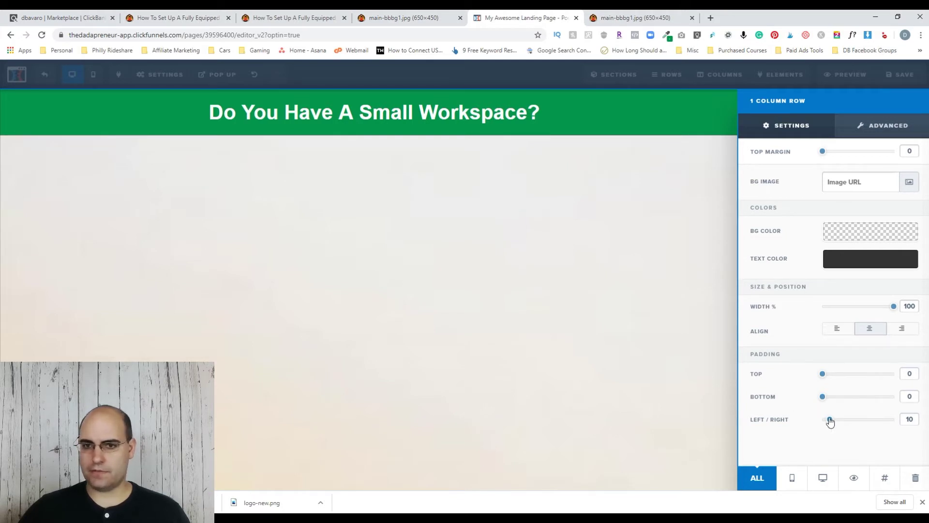
{"action": "left_click", "coordinate": [513, 237]}
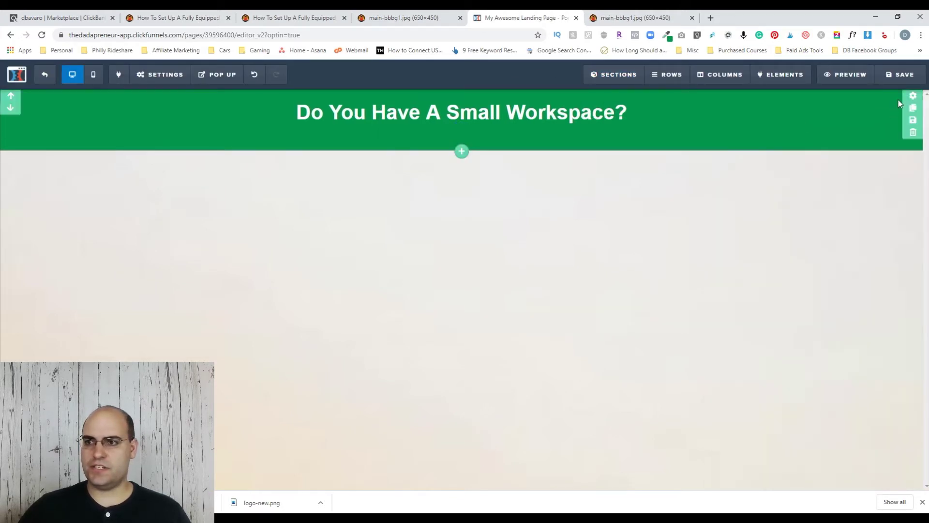
Set the green section's top and bottom padding to 5
{"action": "left_click", "coordinate": [913, 97]}
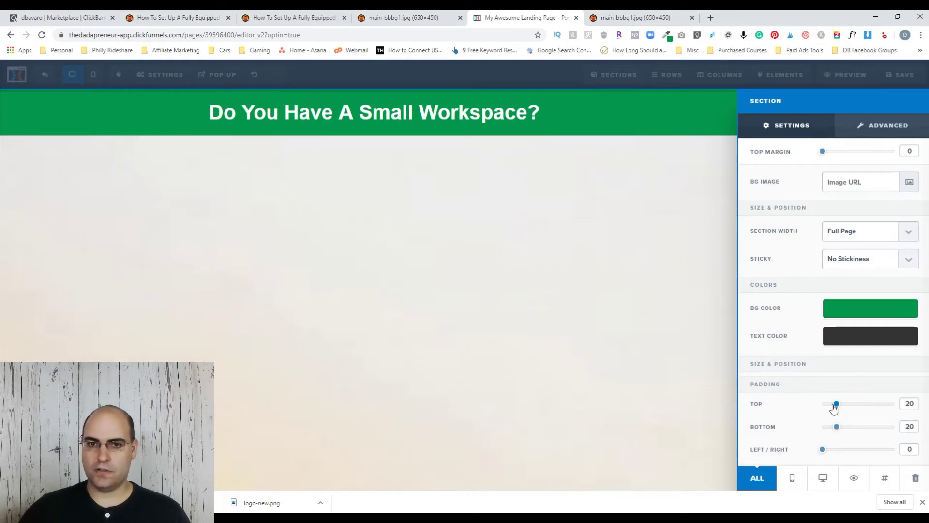
{"action": "left_click_drag", "start_coordinate": [836, 408], "coordinate": [816, 409]}
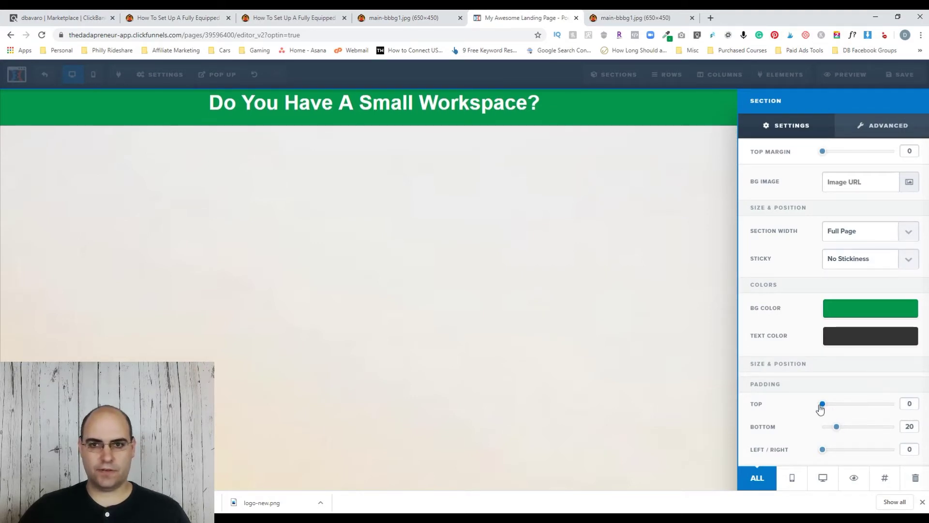
{"action": "left_click_drag", "start_coordinate": [823, 408], "coordinate": [828, 432]}
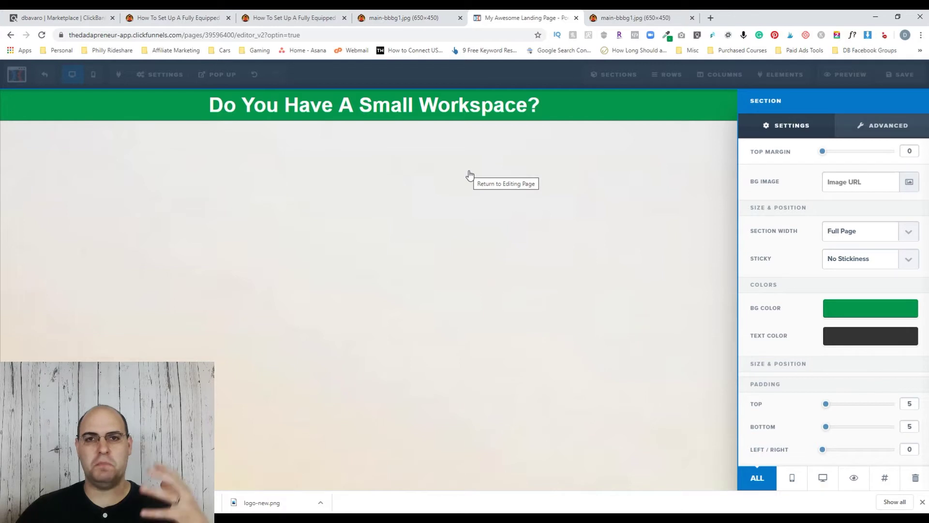
{"action": "left_click", "coordinate": [476, 218]}
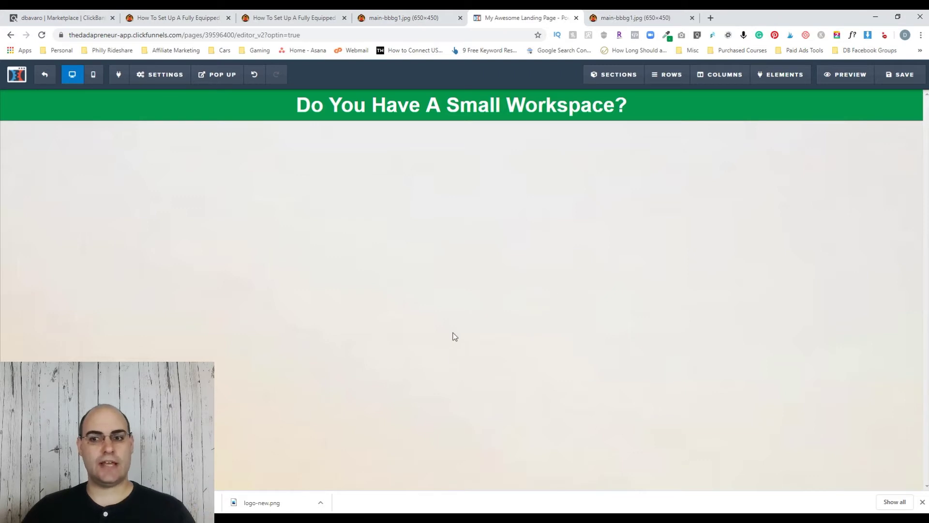
Check the sales page's layout below its banner and add a wide section under the green section in the ClickFunnels editor
{"action": "left_click", "coordinate": [170, 19]}
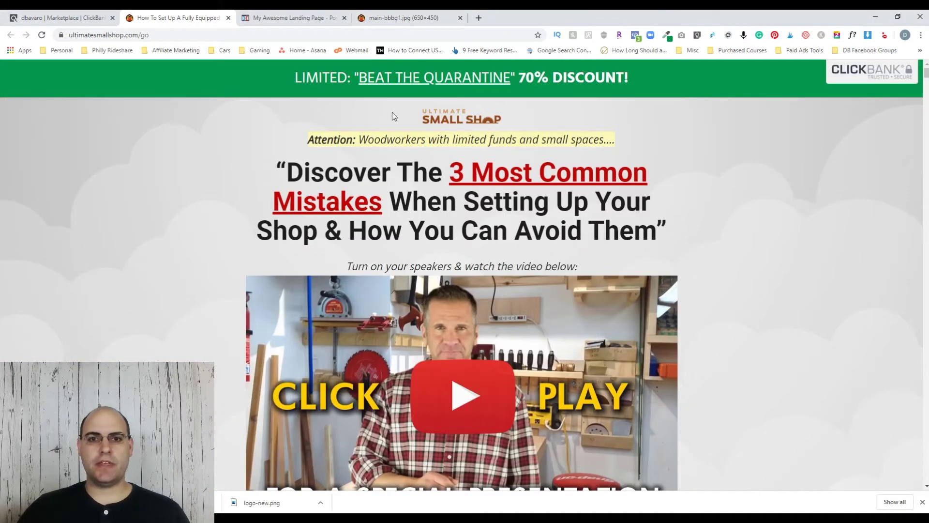
{"action": "left_click", "coordinate": [305, 19]}
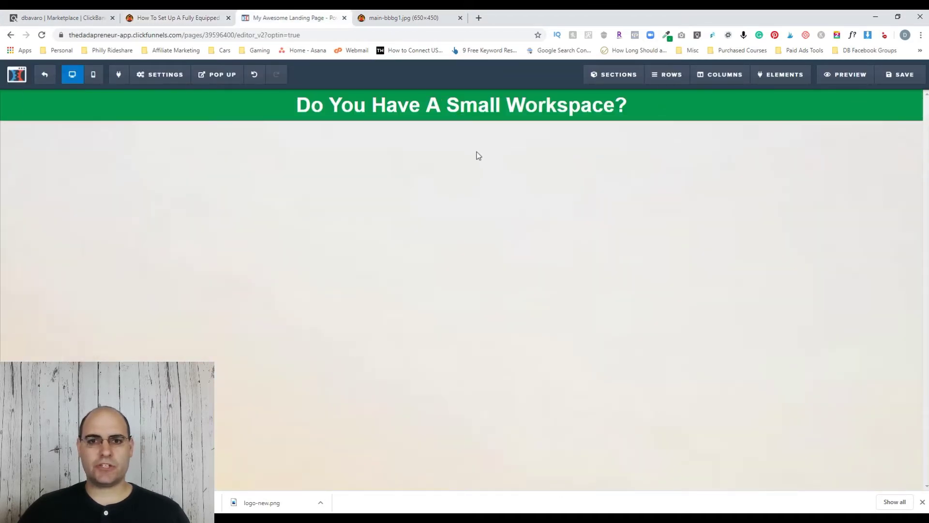
{"action": "mouse_move", "coordinate": [602, 78]}
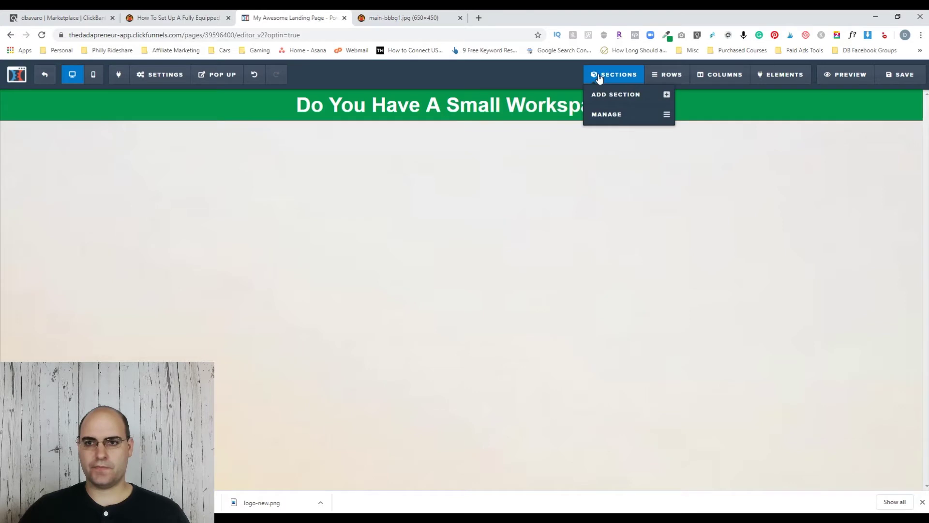
{"action": "left_click", "coordinate": [600, 95]}
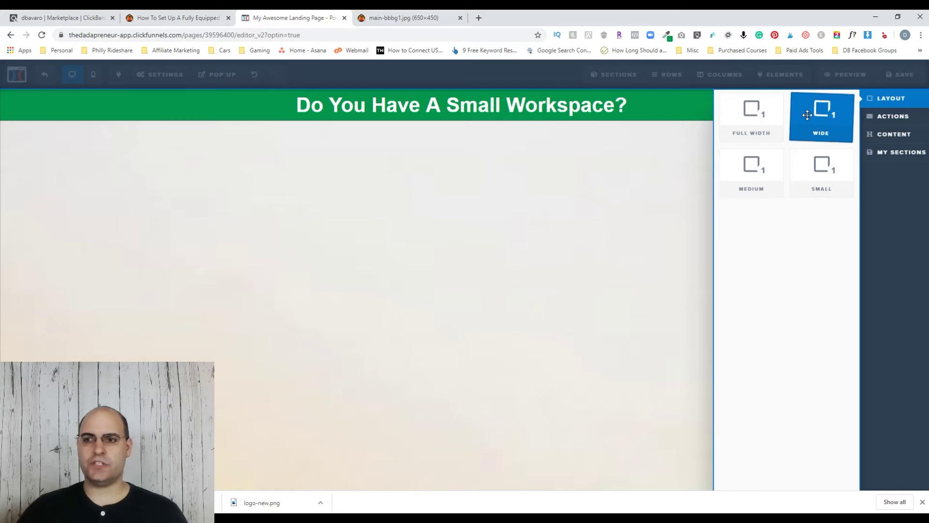
{"action": "left_click_drag", "start_coordinate": [826, 117], "coordinate": [426, 164]}
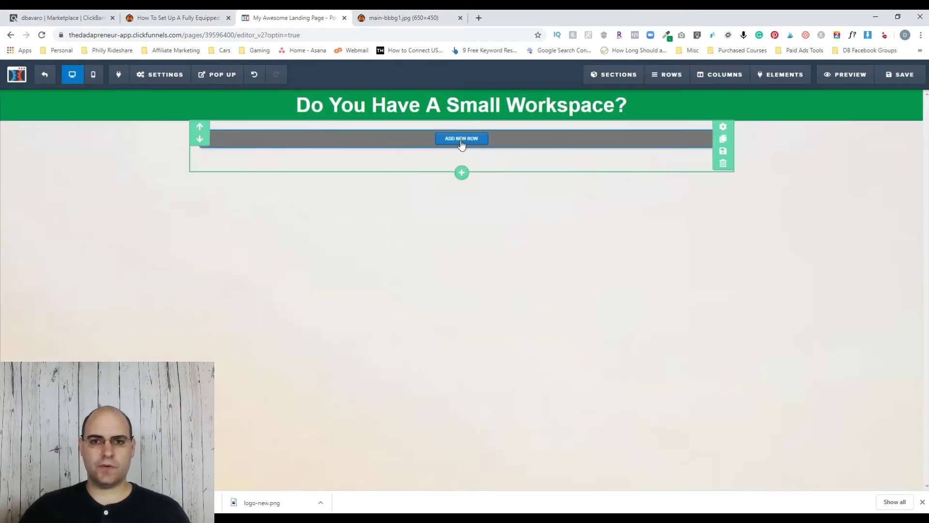
Add a one-column row containing an image element to the wide section
{"action": "left_click", "coordinate": [462, 138]}
{"action": "left_click", "coordinate": [769, 121]}
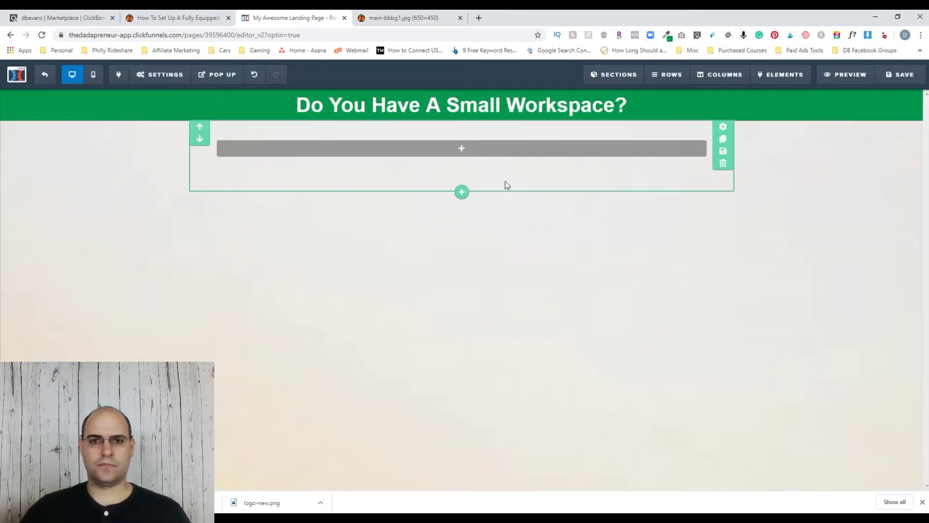
{"action": "left_click", "coordinate": [468, 148]}
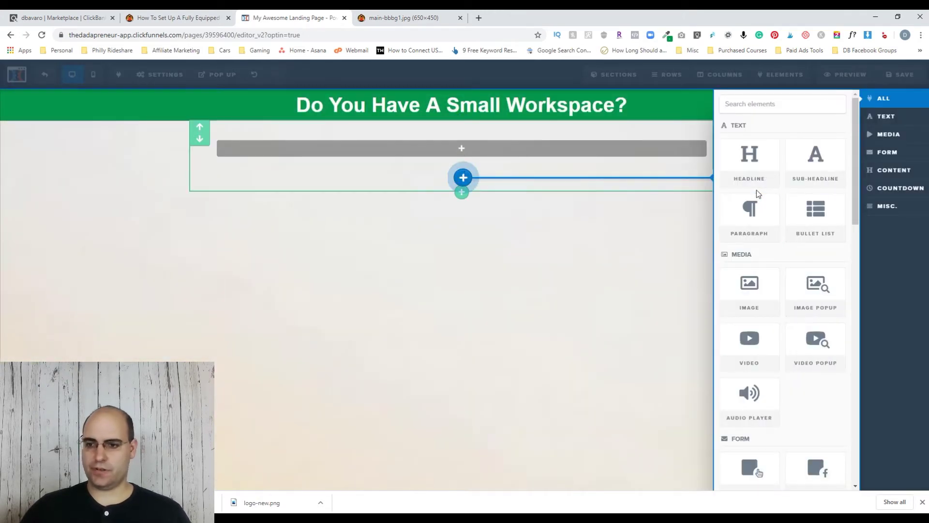
{"action": "left_click", "coordinate": [754, 283]}
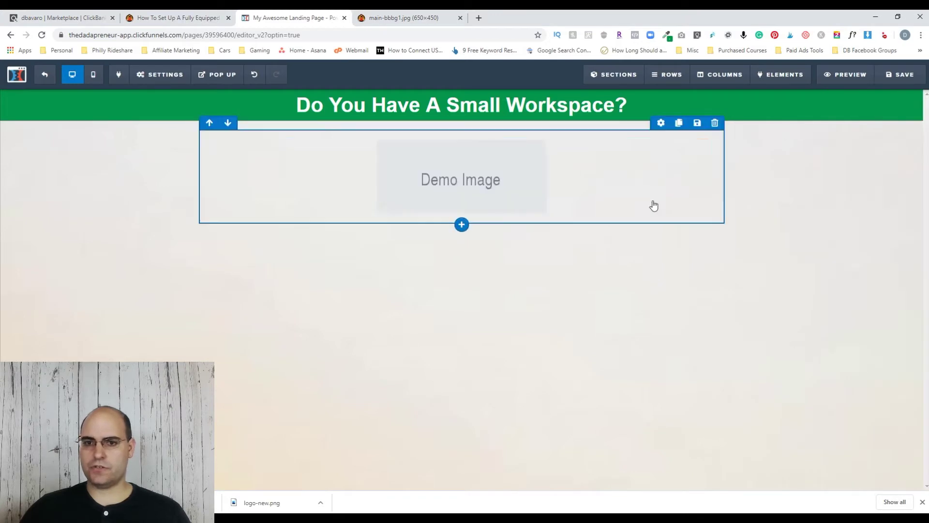
Open the demo image's image library and upload the Ultimate Small Shop logo and the sales video thumbnail
{"action": "left_click", "coordinate": [471, 176]}
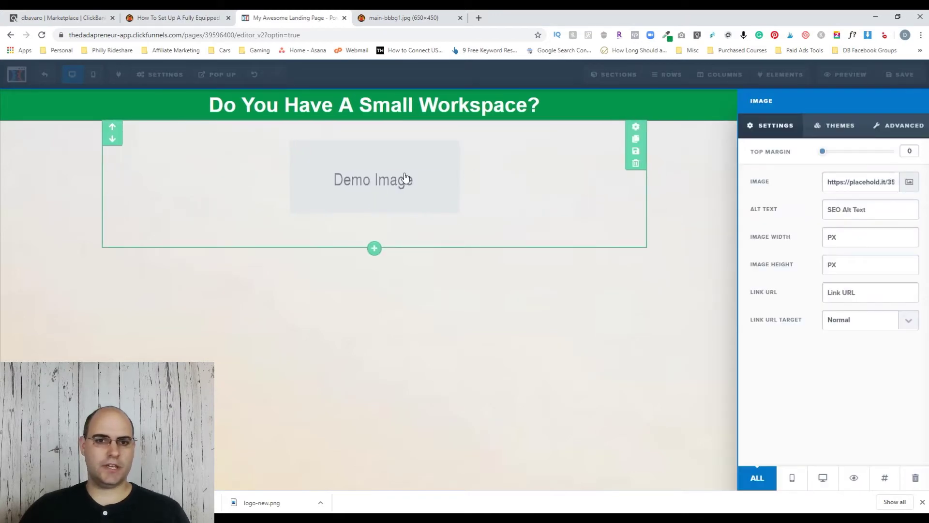
{"action": "left_click", "coordinate": [532, 317]}
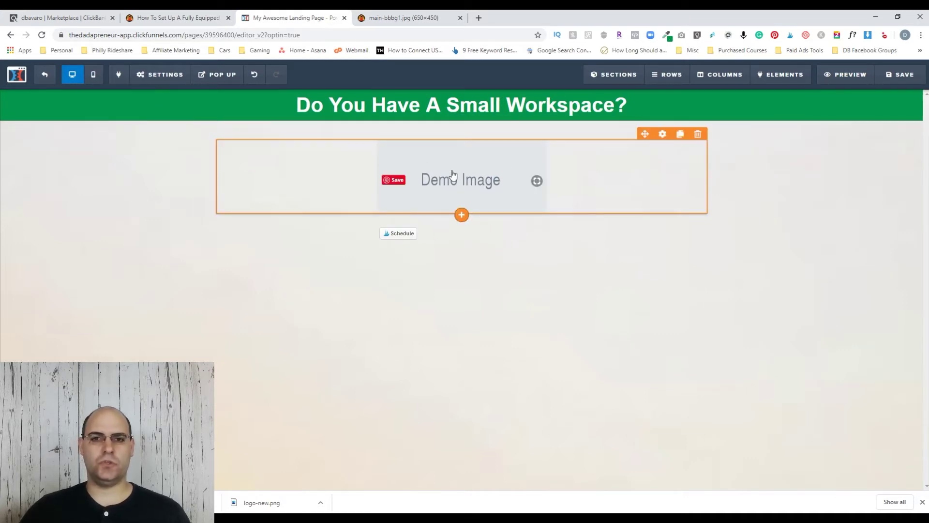
{"action": "left_click", "coordinate": [455, 186]}
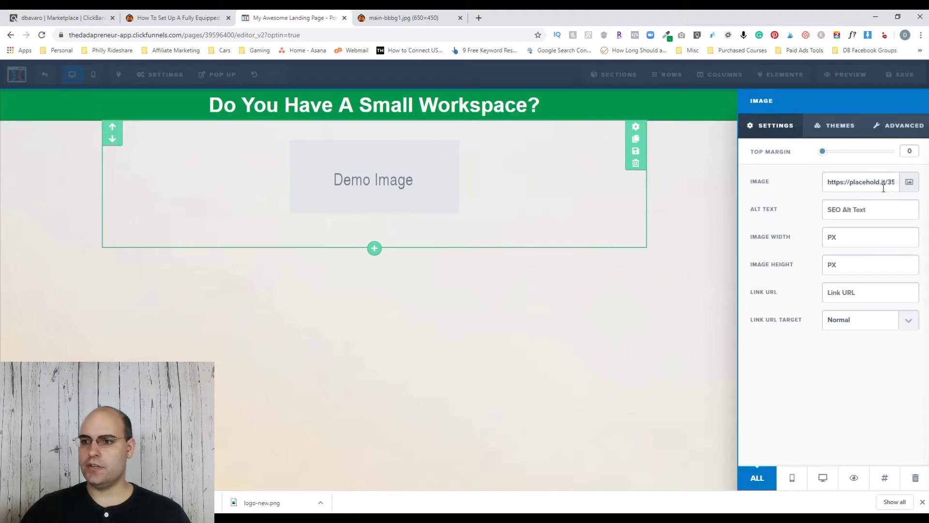
{"action": "left_click", "coordinate": [909, 183]}
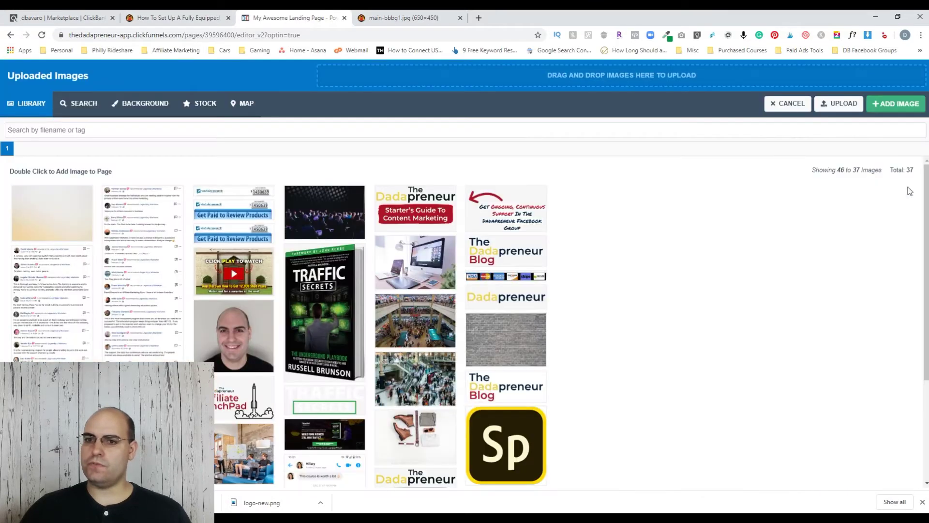
{"action": "left_click", "coordinate": [826, 108]}
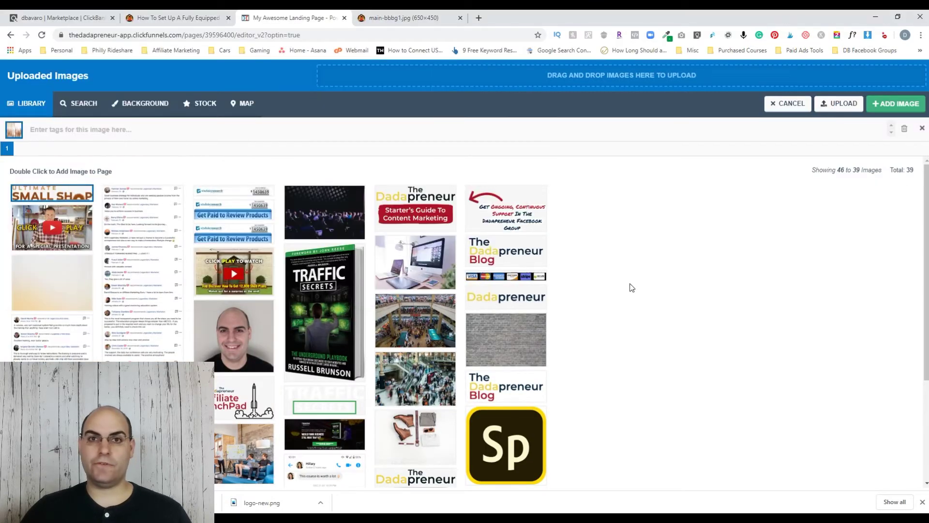
Place the uploaded Ultimate Small Shop logo in the image element under the green banner
{"action": "double_click", "coordinate": [52, 195]}
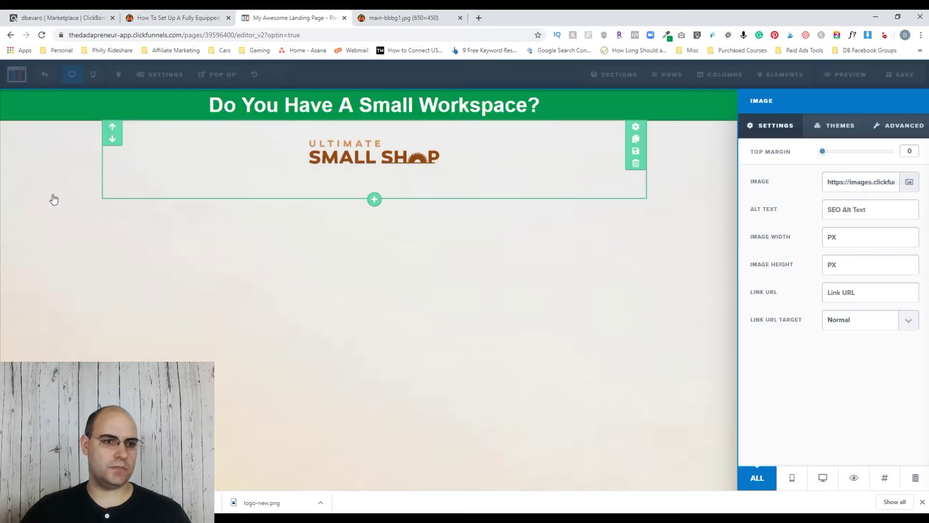
{"action": "left_click", "coordinate": [362, 157]}
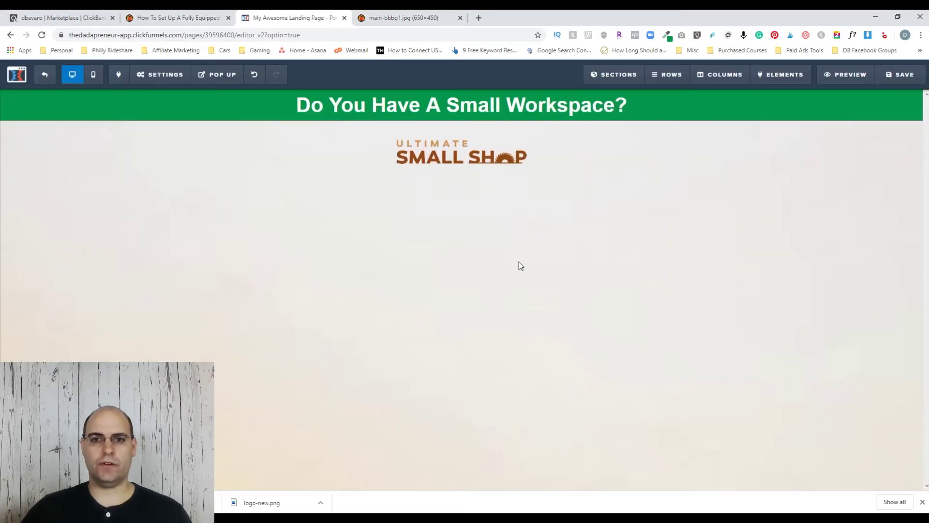
Copy the highlighted "Attention: Woodworkers with limited funds and small spaces...." line from the sales page and return to the ClickFunnels editor
{"action": "left_click", "coordinate": [171, 23]}
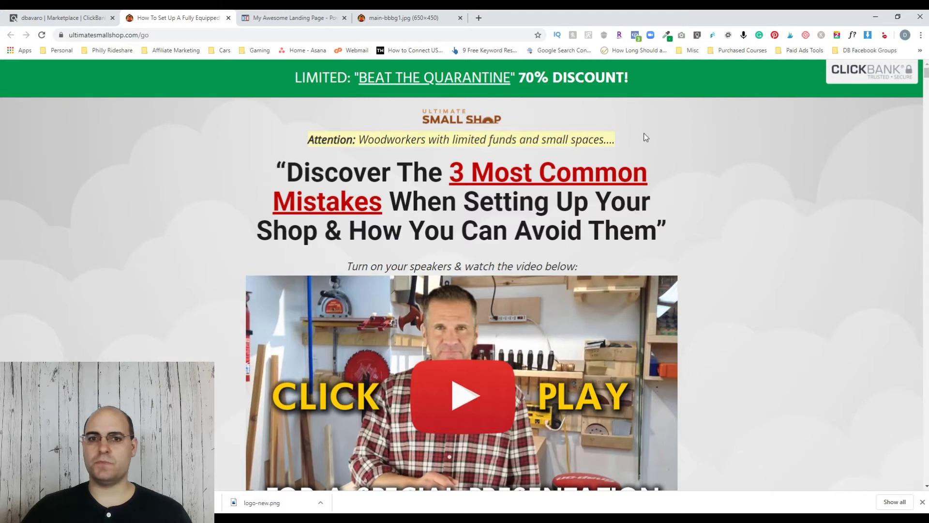
{"action": "left_click_drag", "start_coordinate": [310, 140], "coordinate": [615, 132]}
{"action": "key", "text": "ctrl+c"}
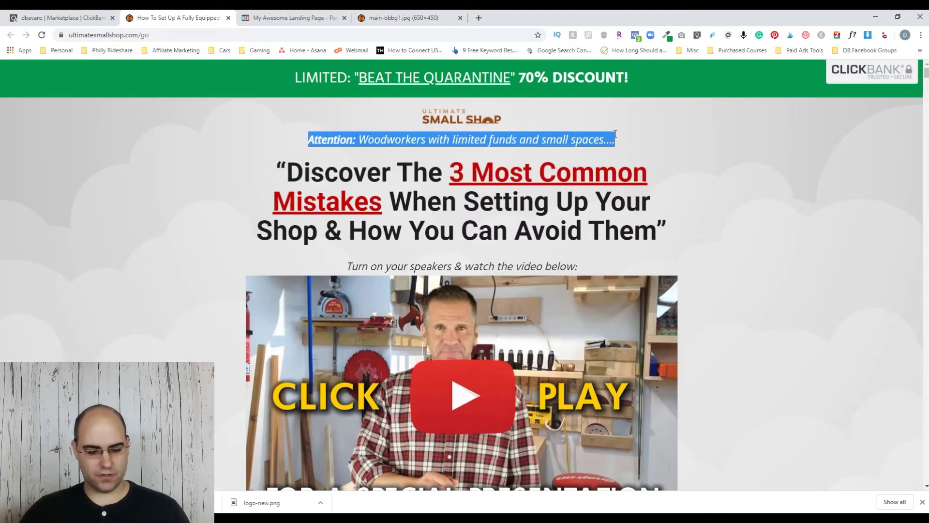
{"action": "key", "text": "ctrl+Tab"}
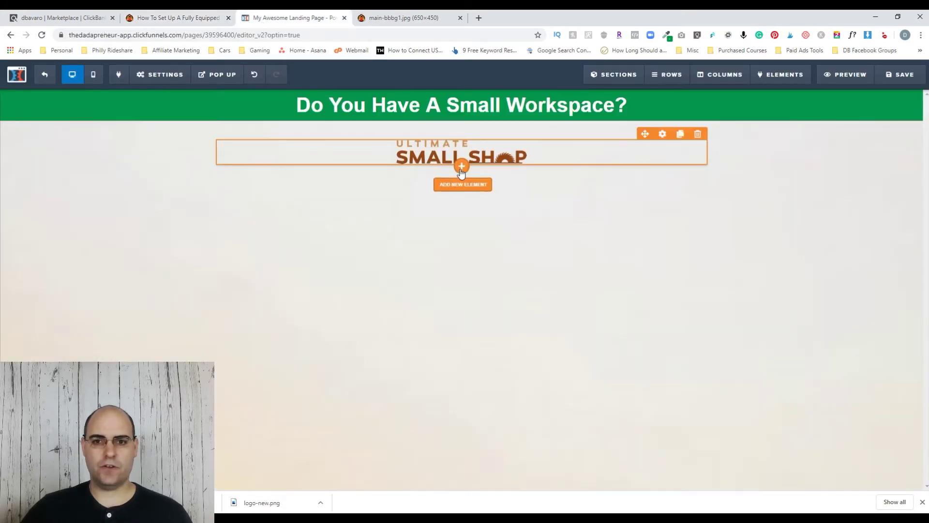
Add a sub-headline under the logo reading "Attention: Woodworkers with limited funds and small spaces...."
{"action": "left_click", "coordinate": [461, 167]}
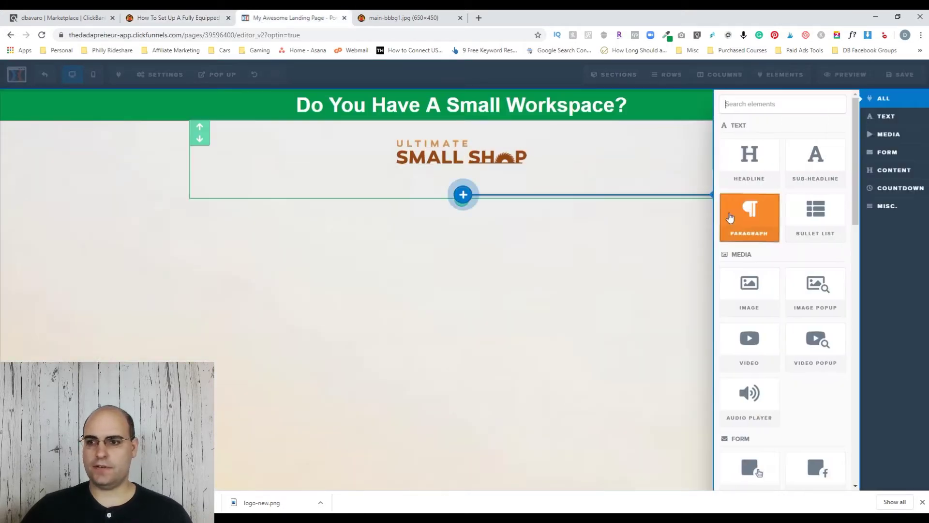
{"action": "left_click", "coordinate": [829, 165]}
{"action": "double_click", "coordinate": [501, 184]}
{"action": "key", "text": "ctrl+a"}
{"action": "key", "text": "ctrl+v"}
{"action": "left_click_drag", "start_coordinate": [627, 185], "coordinate": [306, 186]}
{"action": "left_click", "coordinate": [696, 171]}
{"action": "left_click", "coordinate": [477, 235]}
Sample the yellow highlight colour behind the sales page's Attention line with the page color picker
{"action": "left_click", "coordinate": [202, 16]}
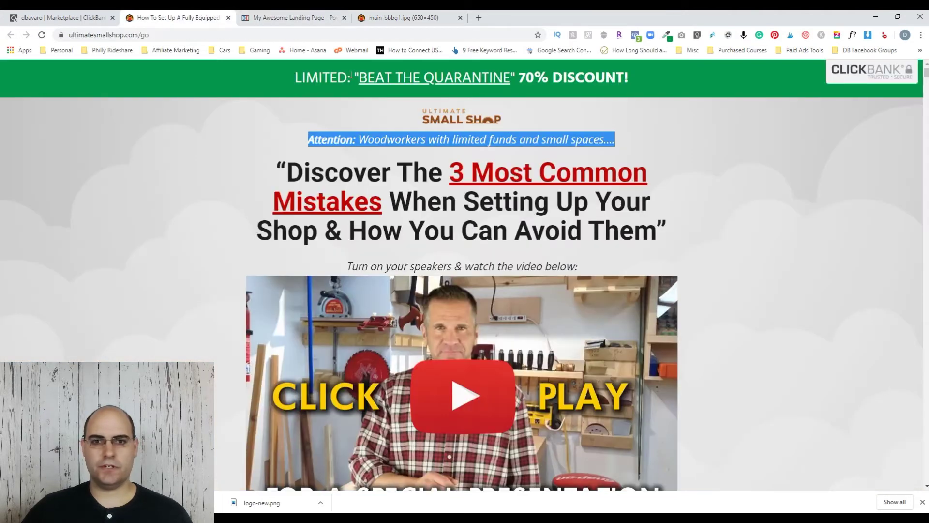
{"action": "left_click", "coordinate": [212, 128]}
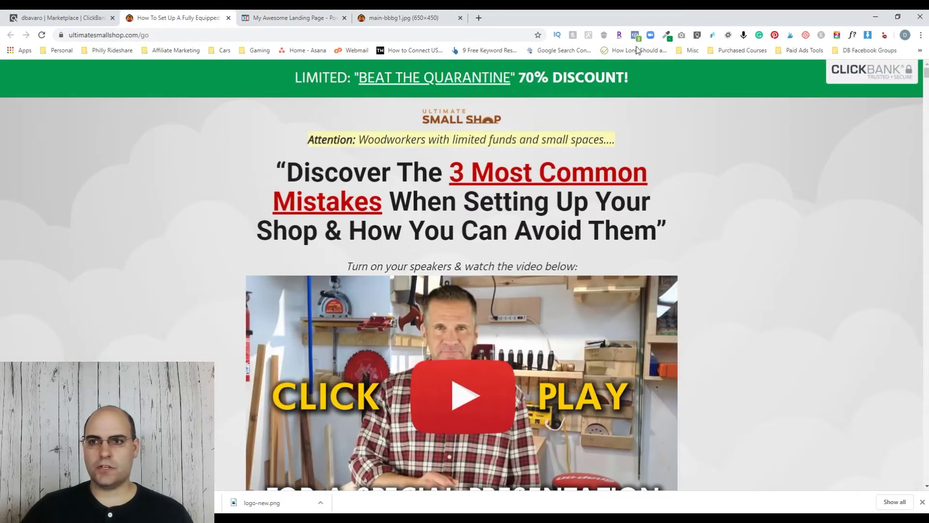
{"action": "left_click", "coordinate": [668, 35]}
{"action": "left_click", "coordinate": [634, 46]}
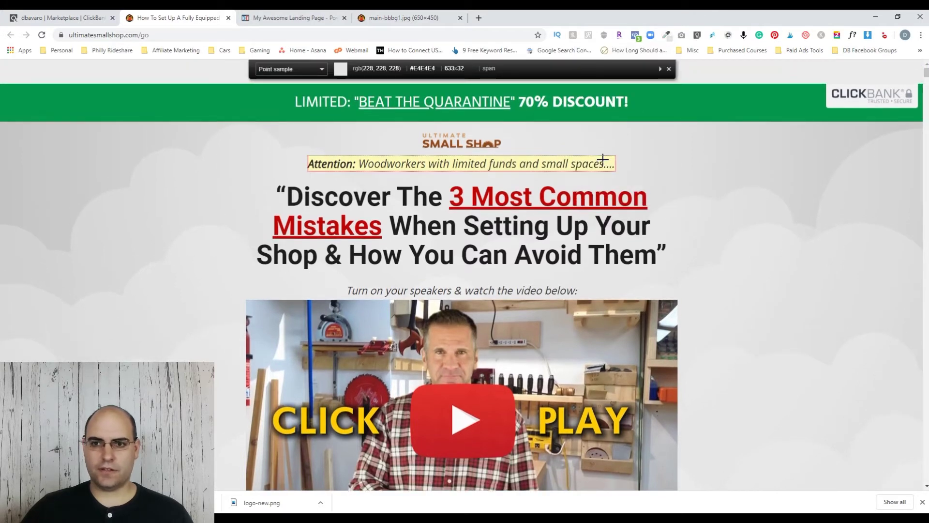
{"action": "left_click", "coordinate": [607, 162]}
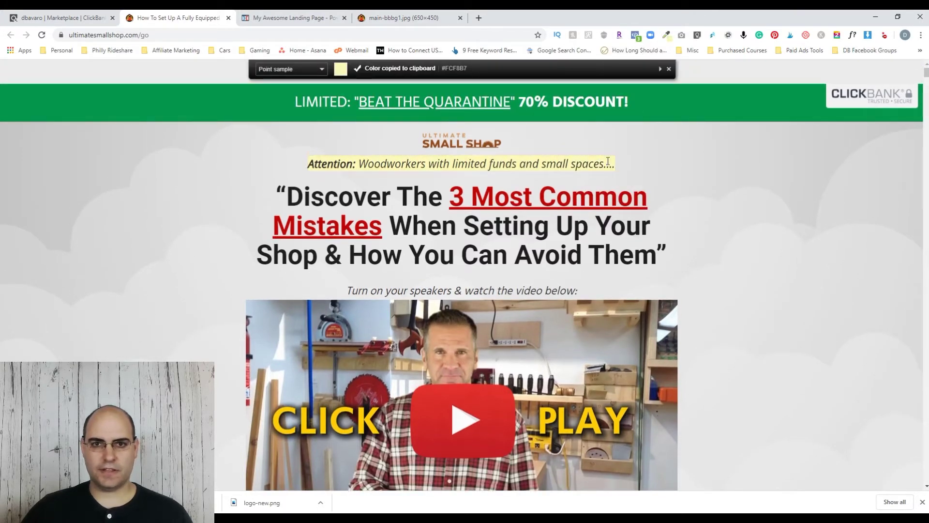
Set the background color of the Attention sub-headline in the ClickFunnels editor to the sampled #fcf8b7
{"action": "left_click", "coordinate": [304, 18]}
{"action": "mouse_move", "coordinate": [617, 187]}
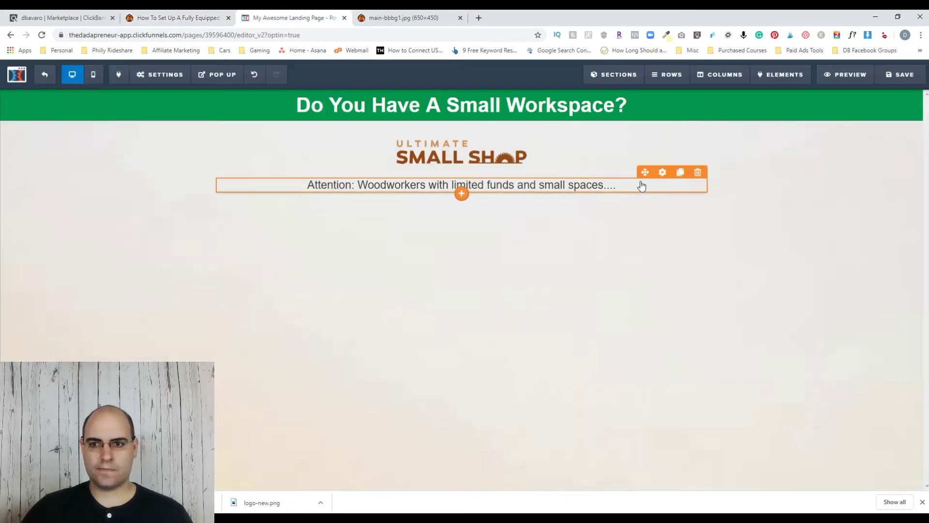
{"action": "left_click", "coordinate": [663, 173]}
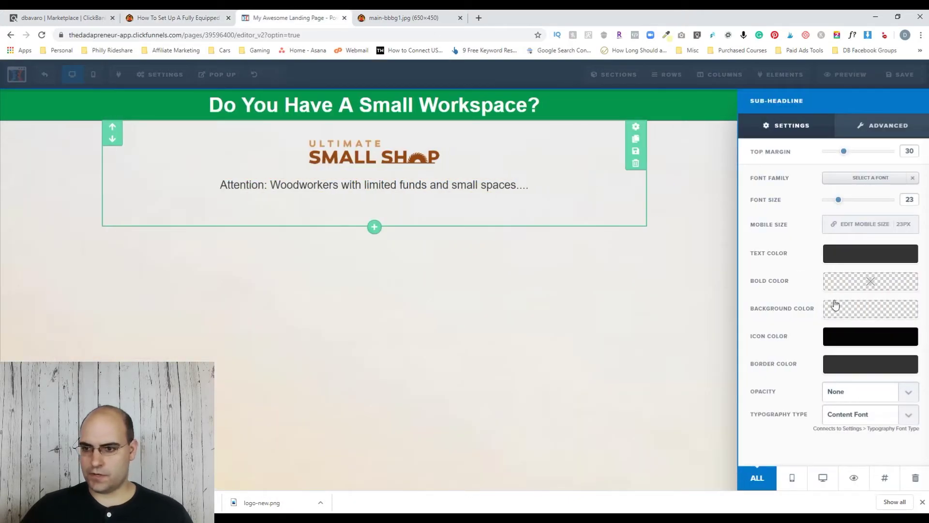
{"action": "left_click", "coordinate": [846, 313]}
{"action": "triple_click", "coordinate": [859, 426]}
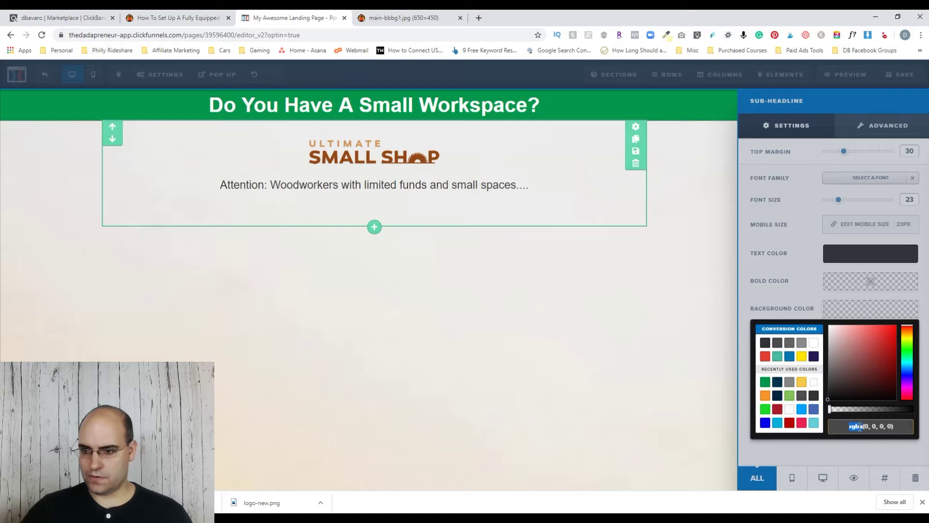
{"action": "key", "text": "ctrl+v"}
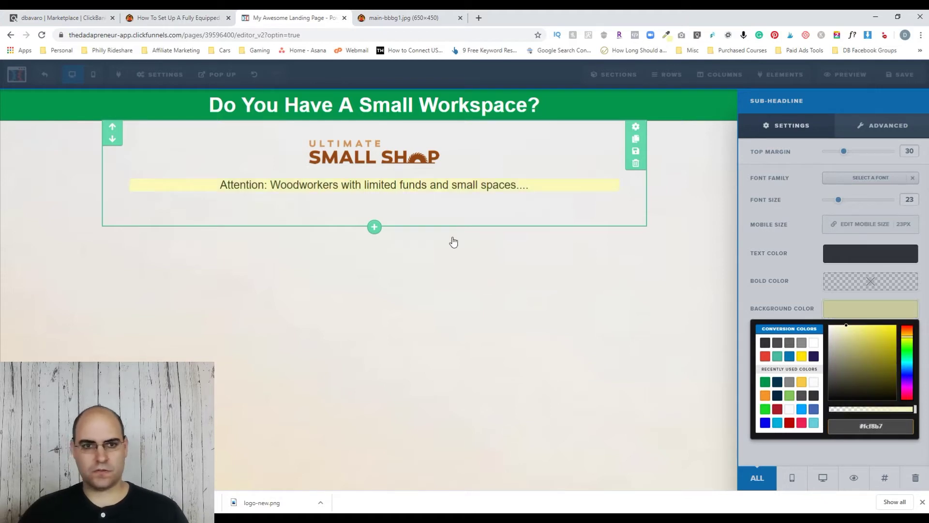
{"action": "left_click", "coordinate": [552, 202]}
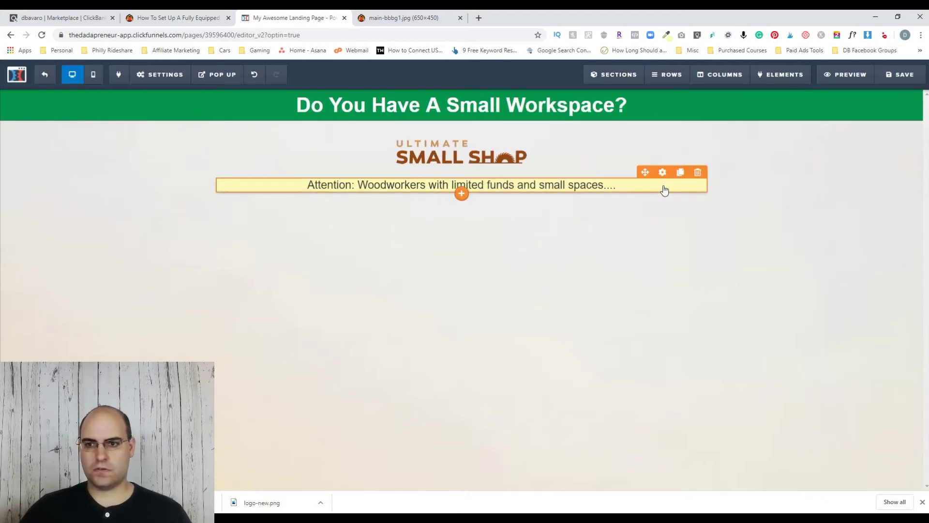
Italicize the entire Attention sub-headline
{"action": "triple_click", "coordinate": [553, 185]}
{"action": "key", "text": "ctrl+i"}
{"action": "left_click", "coordinate": [554, 240]}
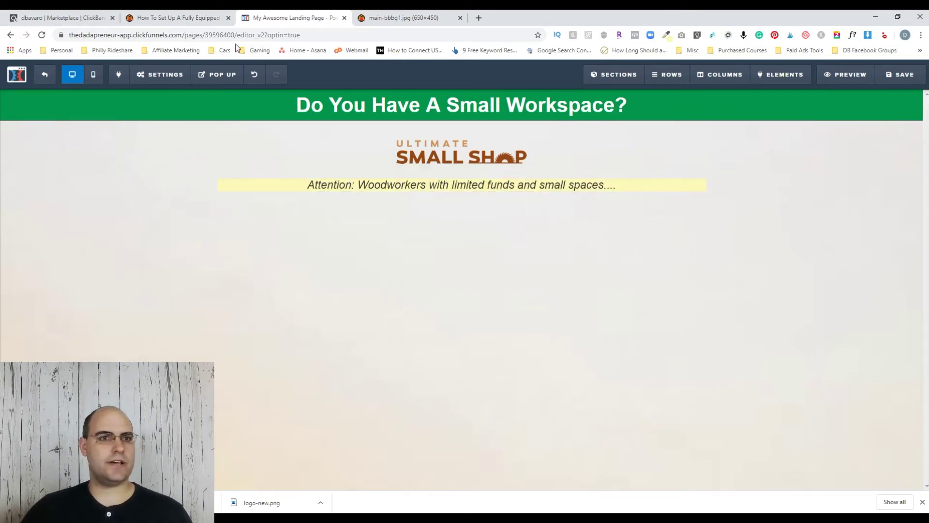
Check the Attention line's styling on the sales page and make the word "Attention:" bold in the sub-headline
{"action": "left_click", "coordinate": [183, 25]}
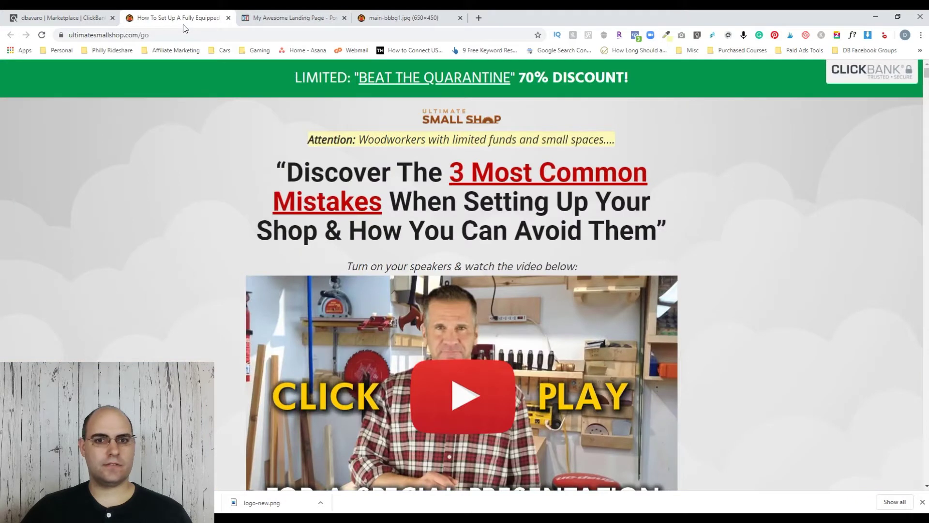
{"action": "left_click", "coordinate": [286, 17]}
{"action": "left_click", "coordinate": [353, 184]}
{"action": "left_click_drag", "start_coordinate": [354, 184], "coordinate": [305, 184]}
{"action": "left_click", "coordinate": [223, 171]}
{"action": "left_click", "coordinate": [425, 260]}
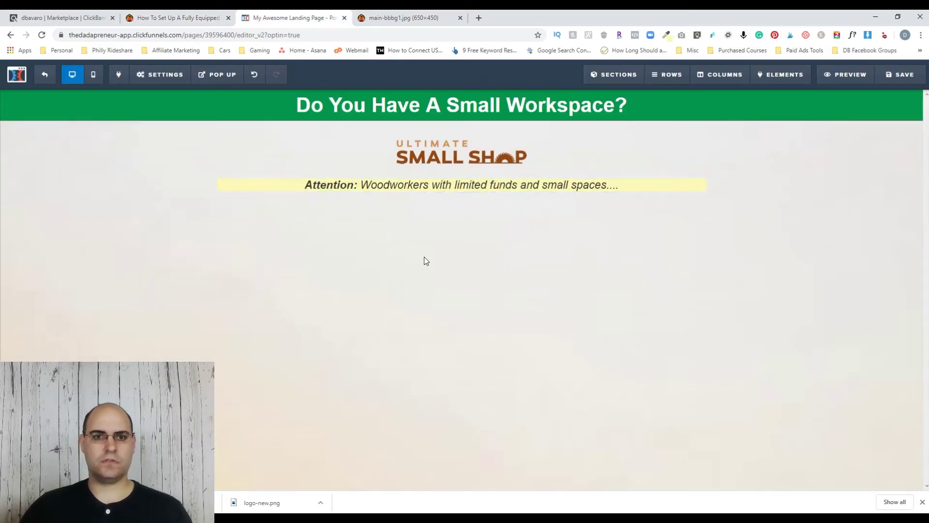
Copy the sales page's "Discover The 3 Most Common Mistakes..." headline and insert it as a headline element below the Attention line
{"action": "left_click", "coordinate": [179, 18]}
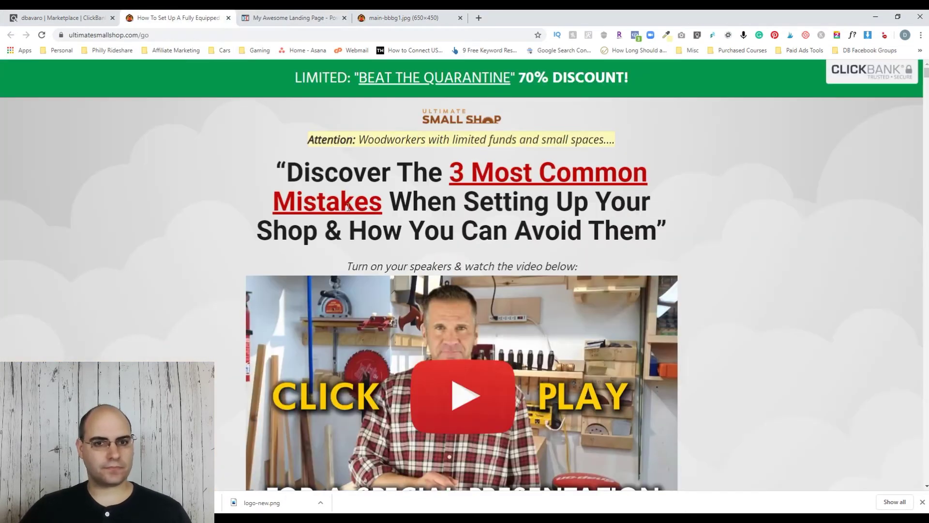
{"action": "left_click_drag", "start_coordinate": [277, 165], "coordinate": [672, 241]}
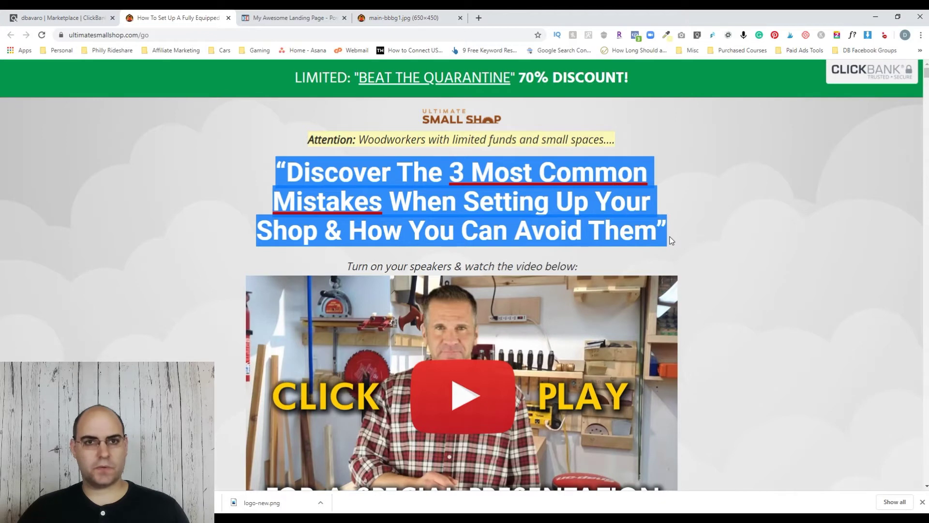
{"action": "left_click", "coordinate": [277, 18]}
{"action": "left_click", "coordinate": [462, 209]}
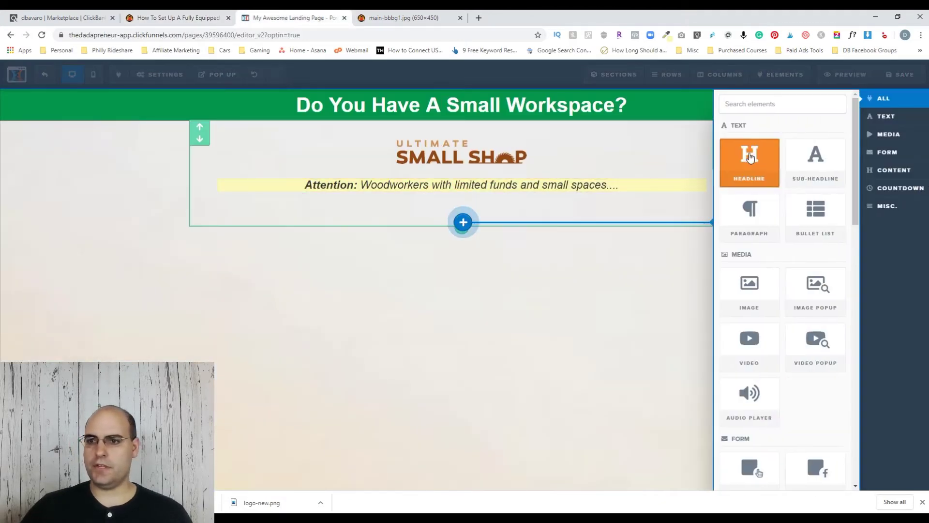
{"action": "left_click", "coordinate": [750, 154]}
{"action": "triple_click", "coordinate": [481, 201]}
{"action": "key", "text": "ctrl+v"}
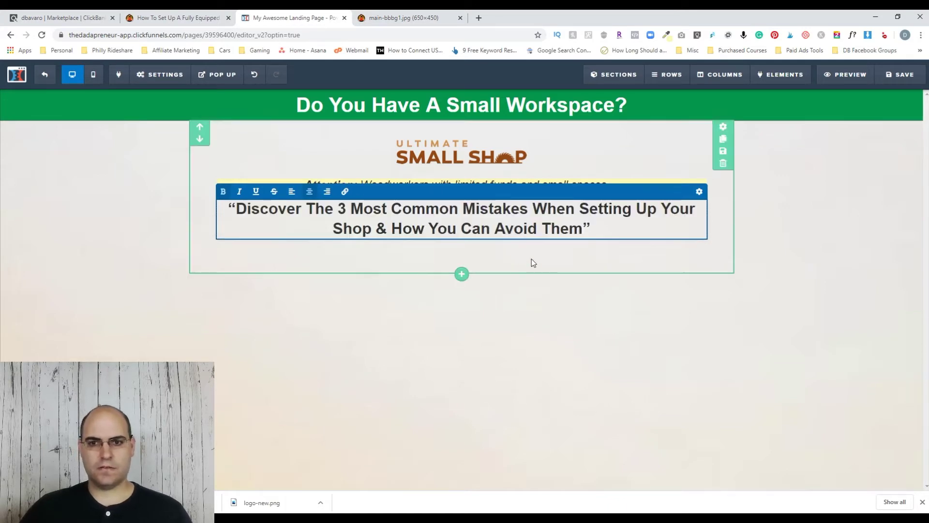
Check the sales page's headline styling and format the new headline so only "3 Most Common Mistakes" is bold and underlined
{"action": "left_click", "coordinate": [178, 20]}
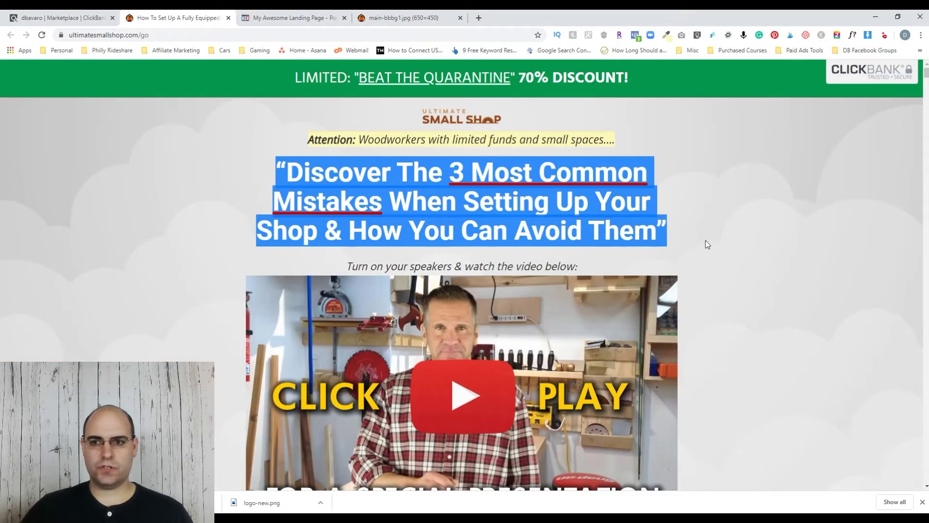
{"action": "left_click", "coordinate": [332, 173]}
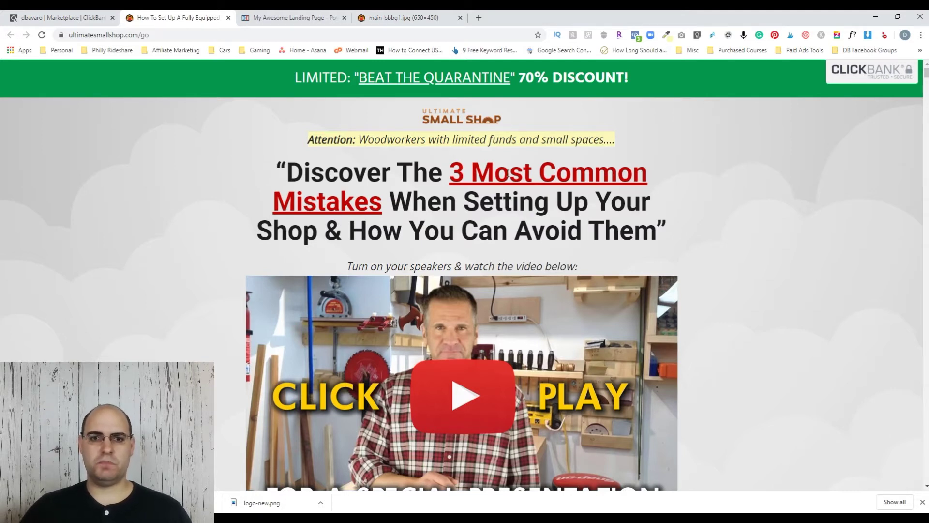
{"action": "left_click", "coordinate": [259, 17]}
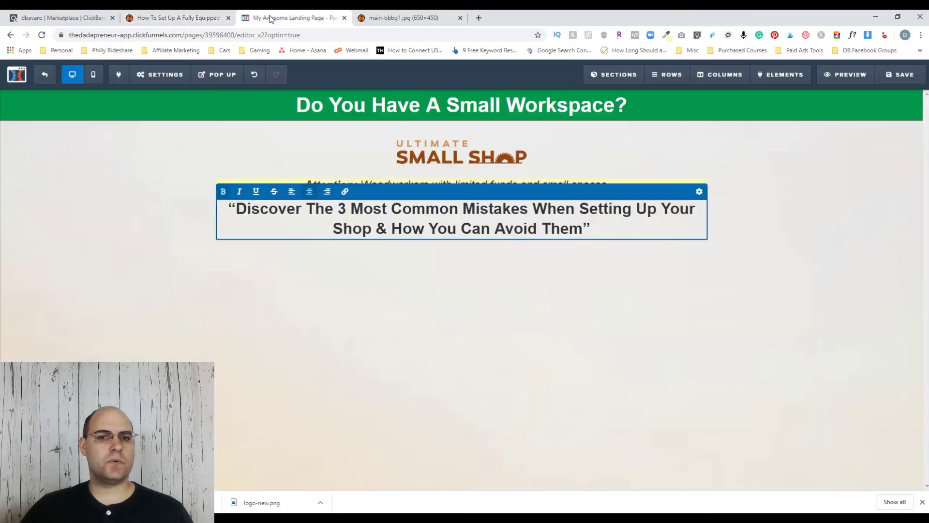
{"action": "left_click", "coordinate": [178, 19]}
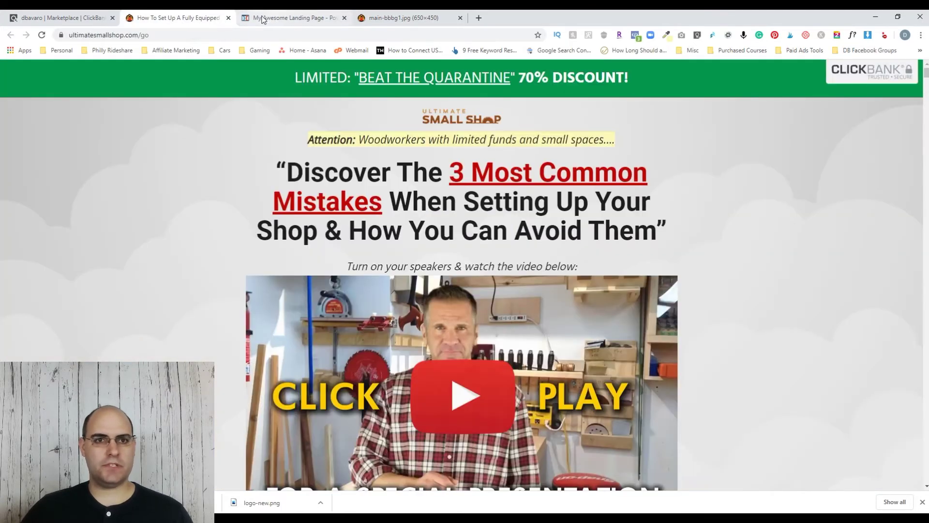
{"action": "left_click", "coordinate": [290, 17]}
{"action": "key", "text": "ctrl+z"}
Set the font size of the "Discover The 3 Most Common Mistakes..." headline to 60
{"action": "left_click_drag", "start_coordinate": [562, 228], "coordinate": [218, 209]}
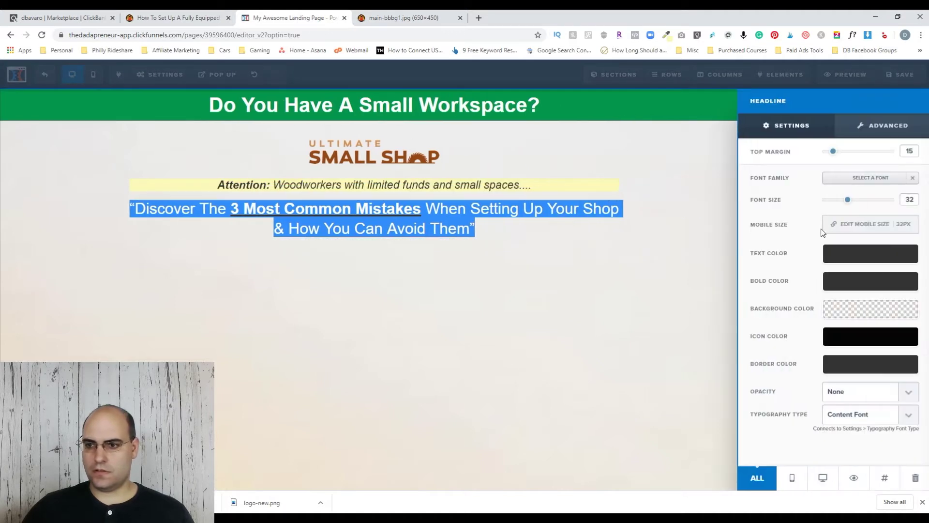
{"action": "left_click_drag", "start_coordinate": [846, 205], "coordinate": [880, 207]}
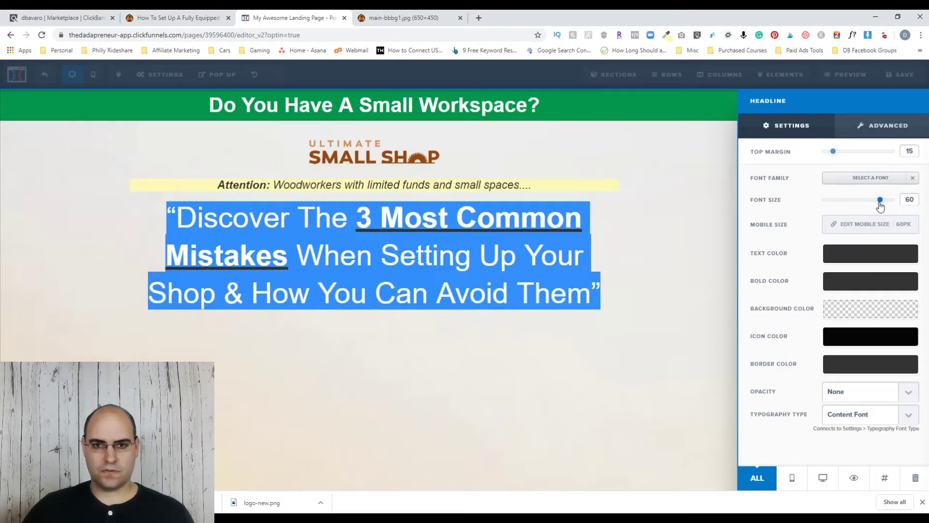
{"action": "left_click", "coordinate": [681, 264]}
Sample the red text colour of "3 Most Common Mistakes" on the sales page with the page color picker
{"action": "left_click", "coordinate": [156, 18]}
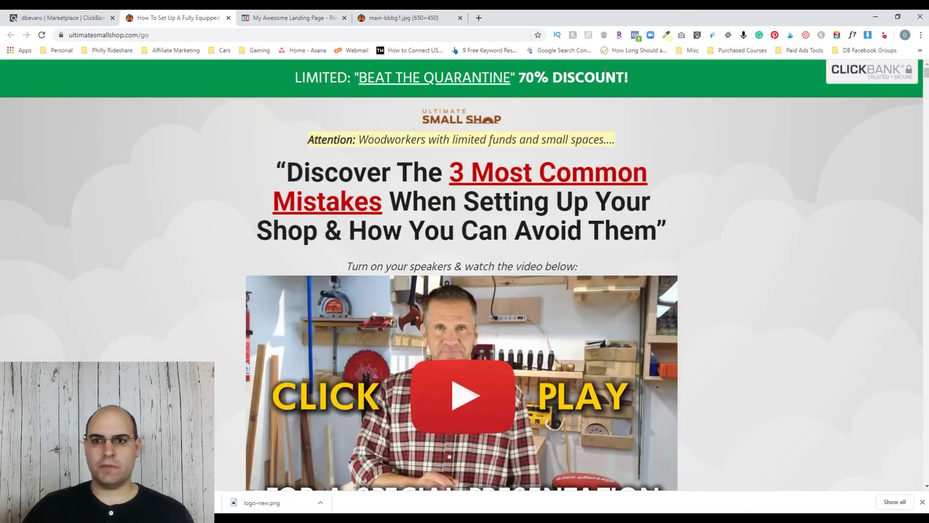
{"action": "left_click", "coordinate": [666, 35]}
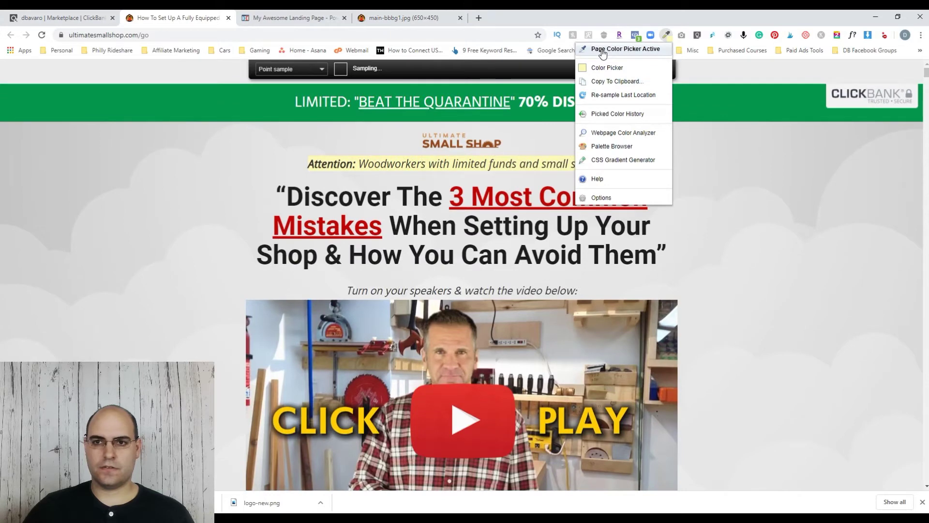
{"action": "left_click", "coordinate": [602, 52]}
{"action": "left_click", "coordinate": [590, 193]}
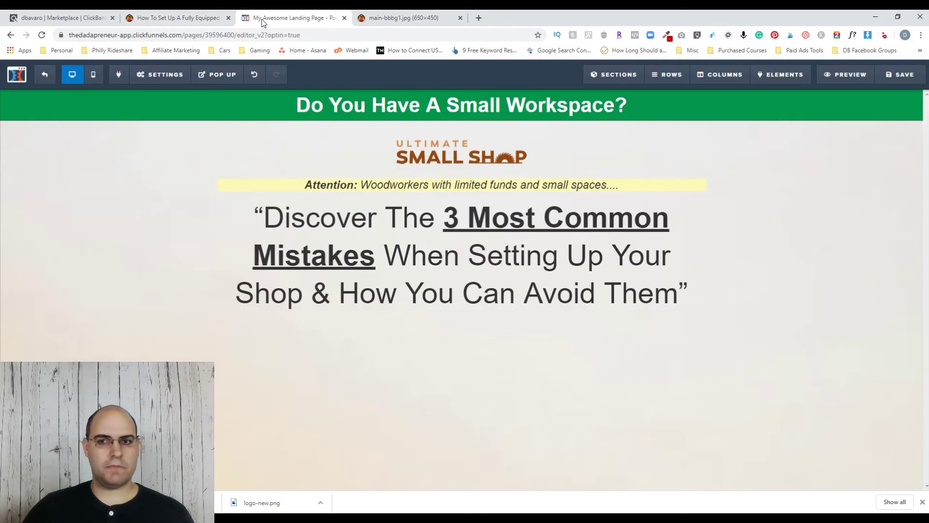
Set the headline's bold color in the ClickFunnels editor to the red sampled from the sales page
{"action": "left_click", "coordinate": [263, 19]}
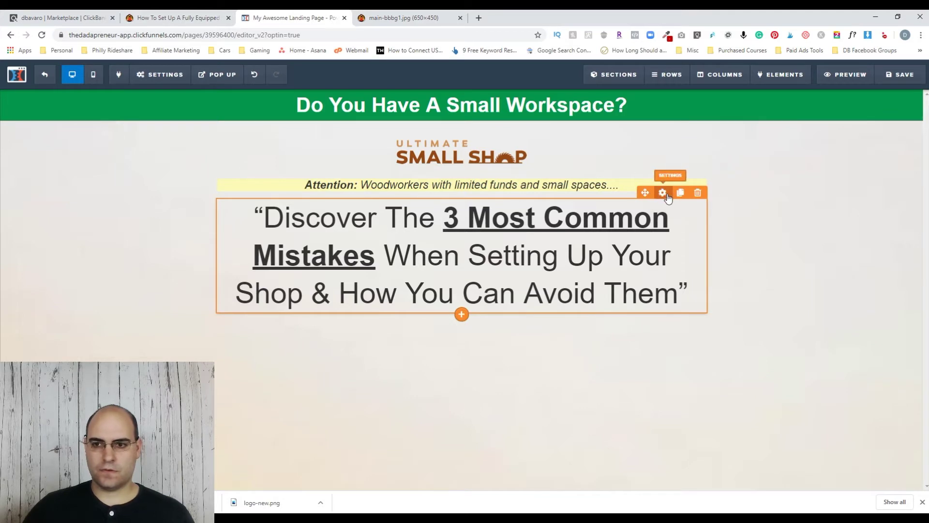
{"action": "left_click", "coordinate": [662, 192]}
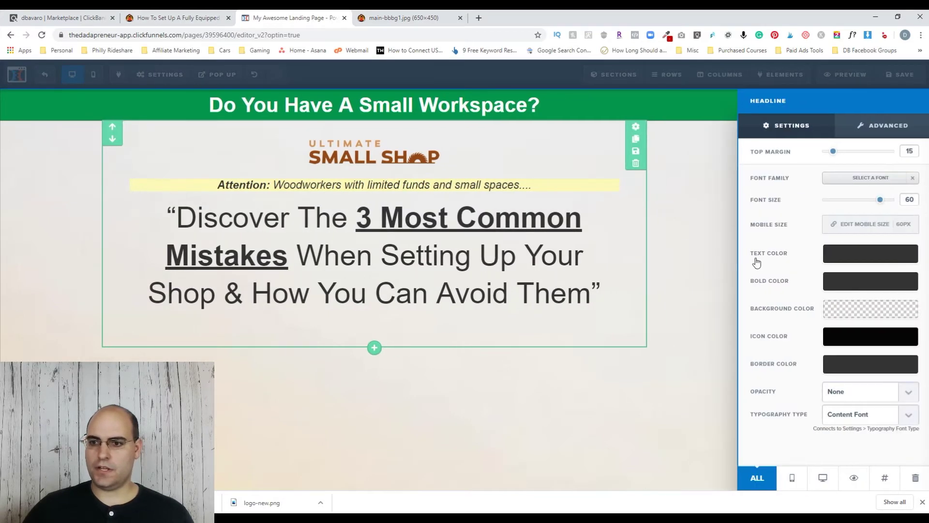
{"action": "left_click", "coordinate": [848, 286]}
{"action": "triple_click", "coordinate": [865, 400]}
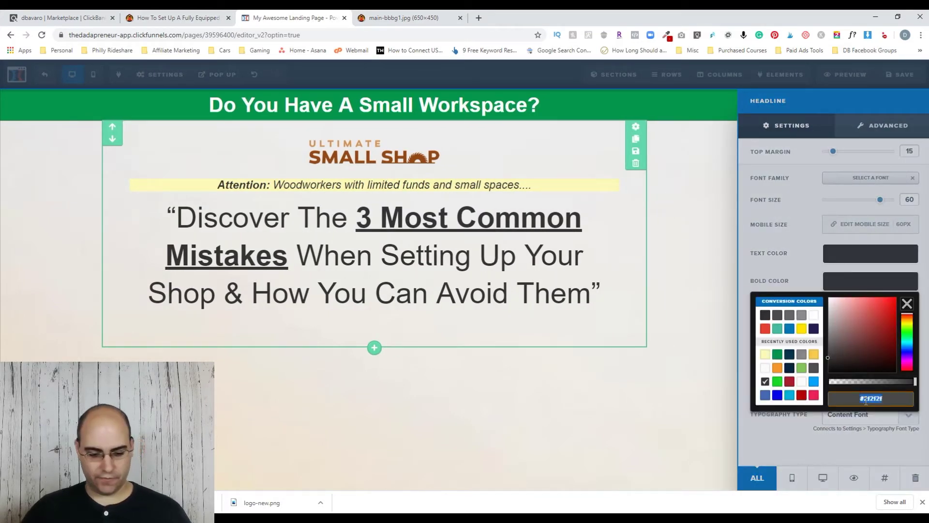
{"action": "key", "text": "ctrl+v"}
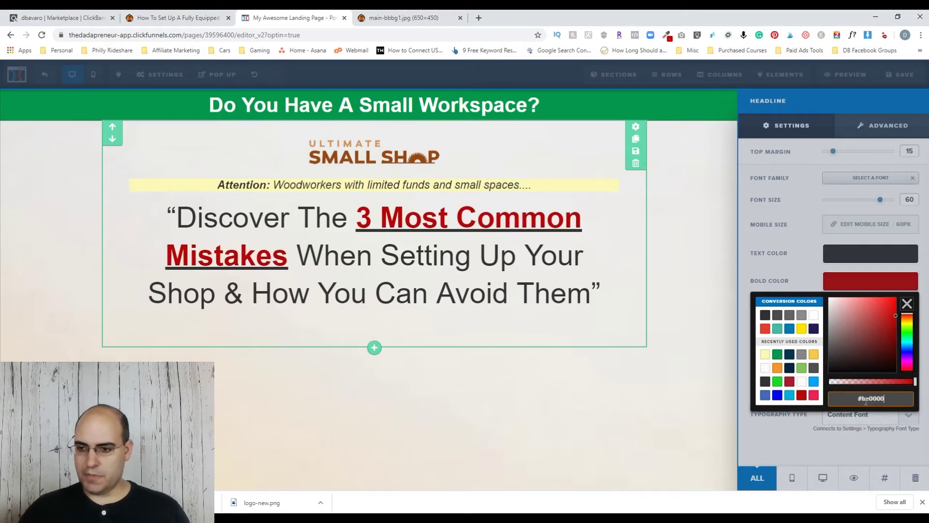
Close the headline's settings and compare the "Discover The 3 Most Common Mistakes" headline with the original on the sales page
{"action": "left_click", "coordinate": [680, 325]}
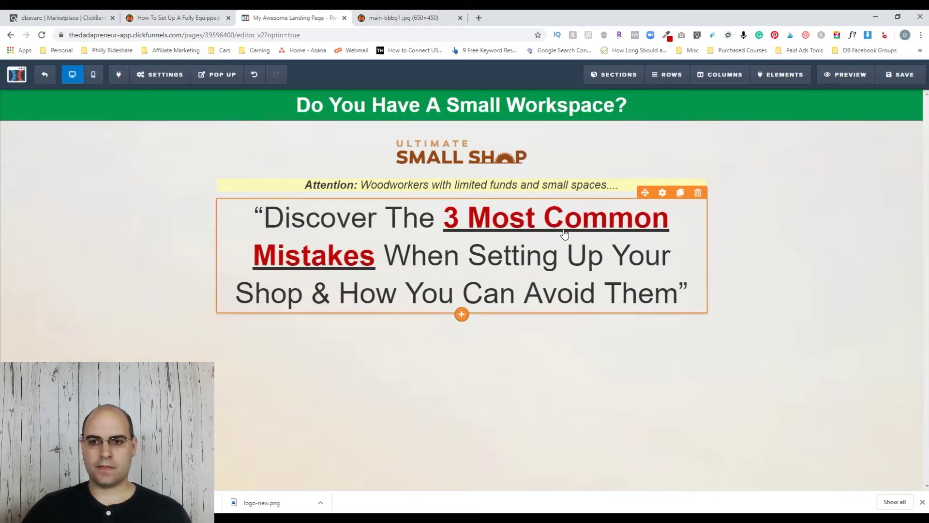
{"action": "left_click", "coordinate": [543, 254]}
{"action": "left_click", "coordinate": [380, 255]}
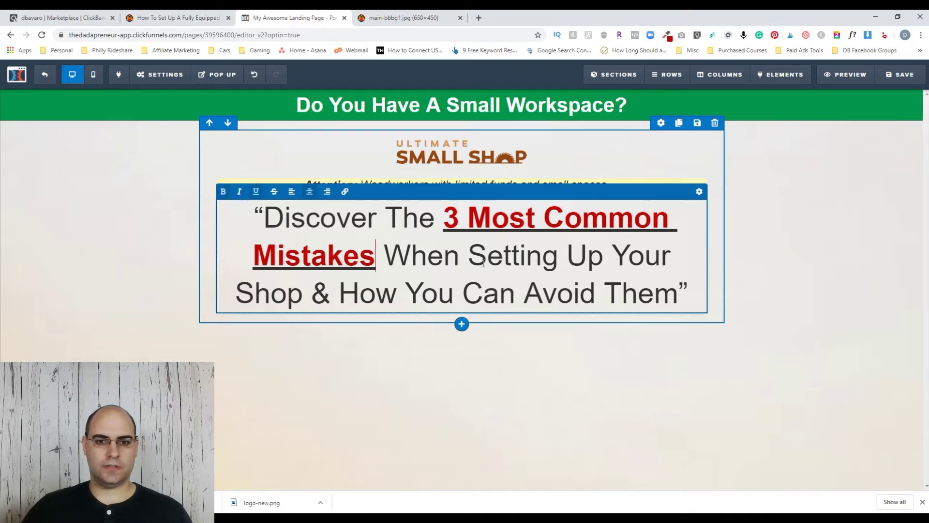
{"action": "left_click", "coordinate": [180, 19]}
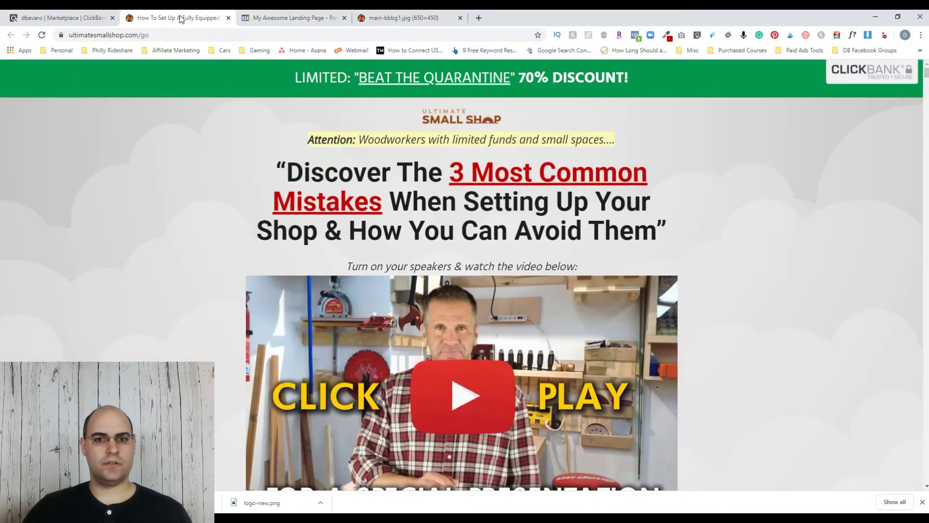
{"action": "left_click", "coordinate": [267, 19]}
{"action": "left_click", "coordinate": [471, 69]}
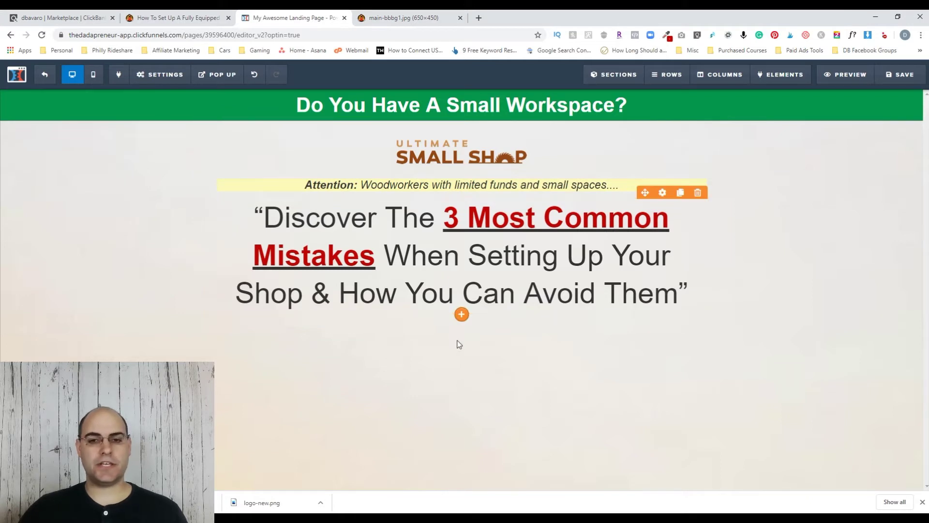
Add a one-column row below the headline and place an image element in it
{"action": "left_click", "coordinate": [462, 326]}
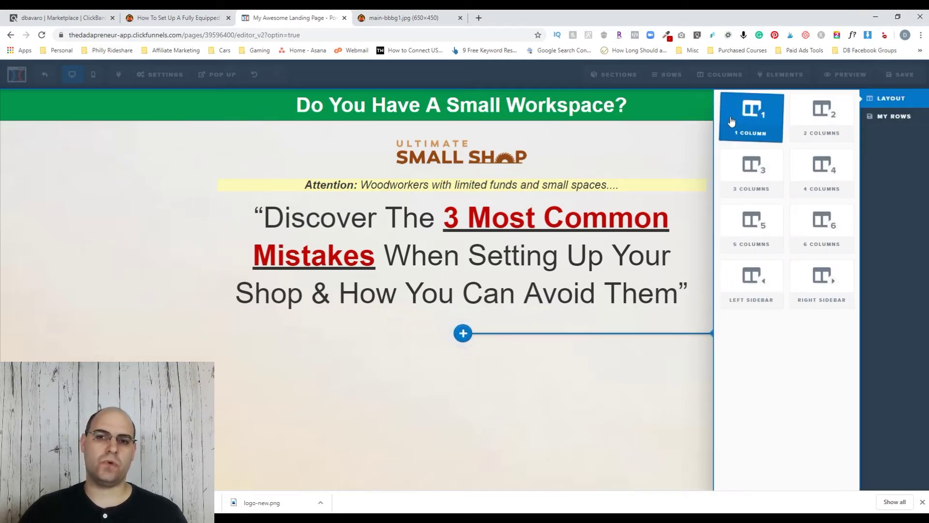
{"action": "left_click", "coordinate": [731, 121]}
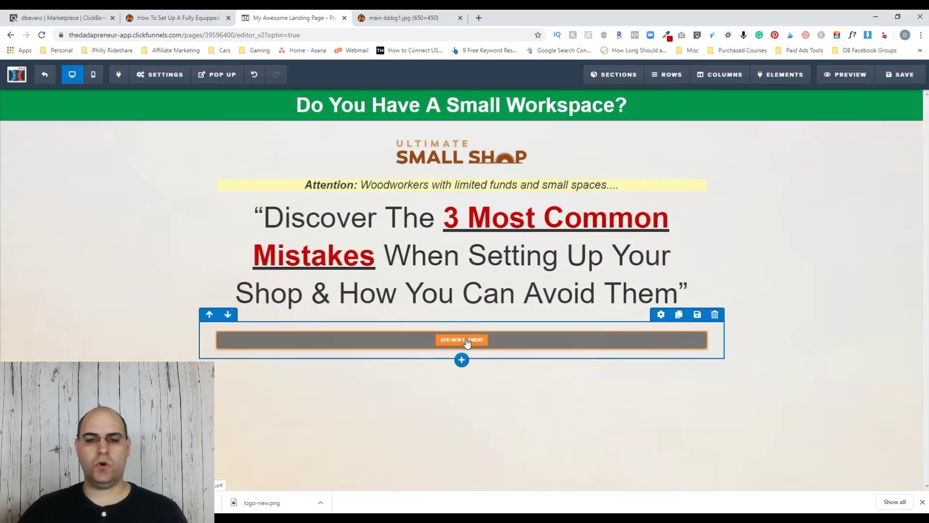
{"action": "left_click", "coordinate": [462, 340]}
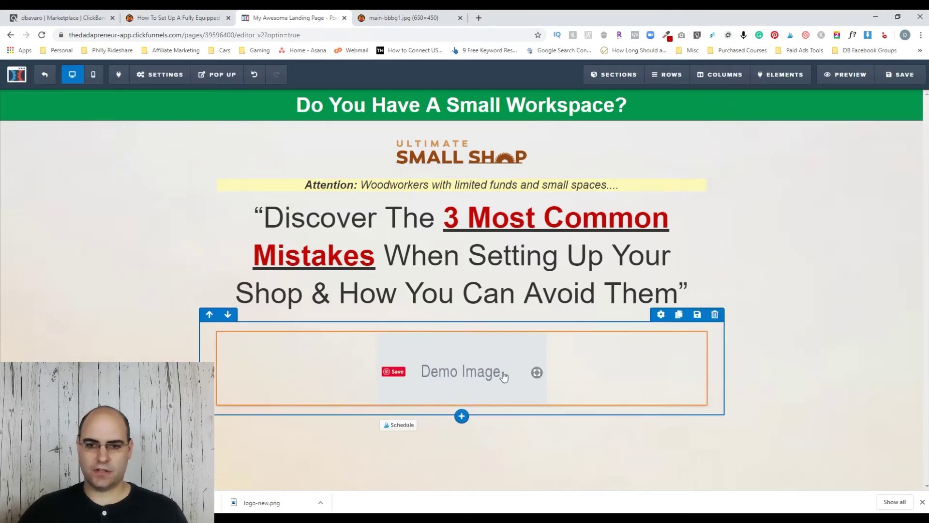
Replace the demo image with the uploaded "Click Play for a Special Presentation" video thumbnail
{"action": "left_click", "coordinate": [535, 371]}
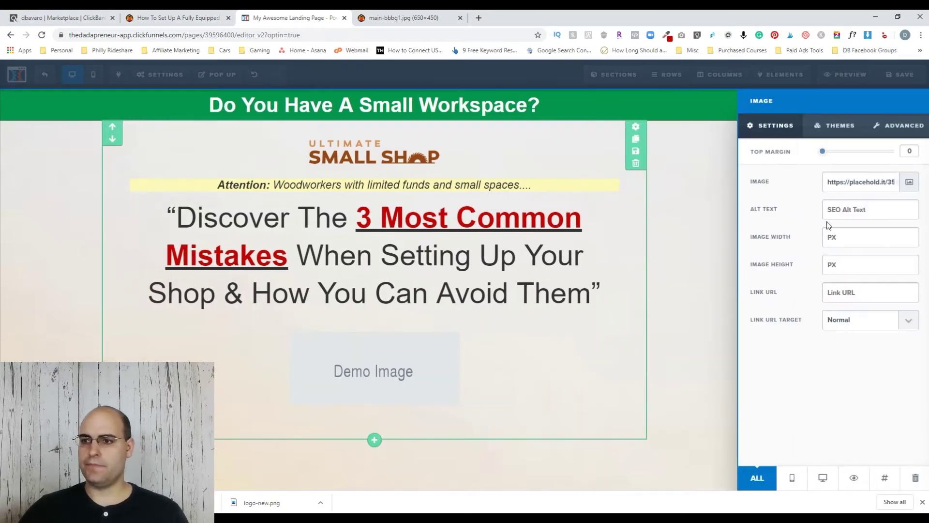
{"action": "left_click", "coordinate": [908, 182]}
{"action": "double_click", "coordinate": [53, 226]}
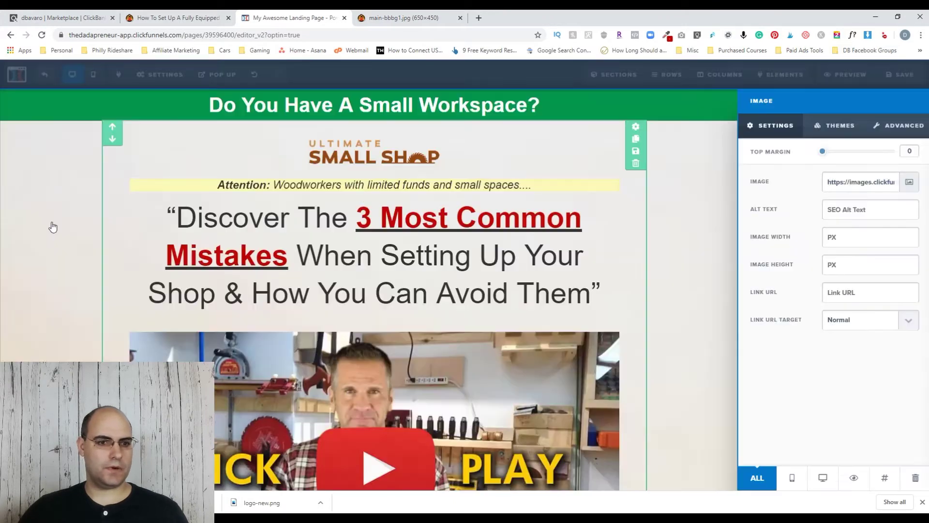
{"action": "left_click", "coordinate": [676, 254]}
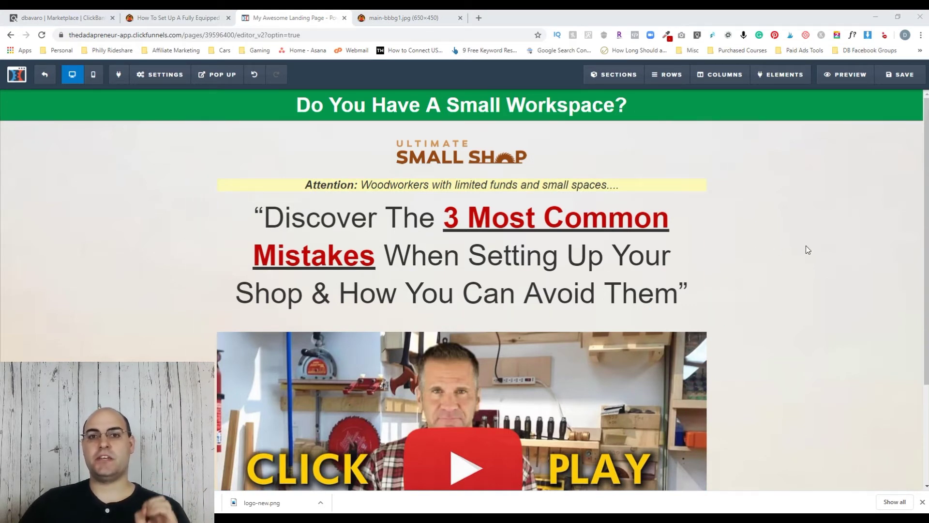
Add a paragraph below the video image reading "Click The Button Below The Image To Start"
{"action": "scroll", "coordinate": [806, 245], "scroll_direction": "down", "scroll_amount": 3}
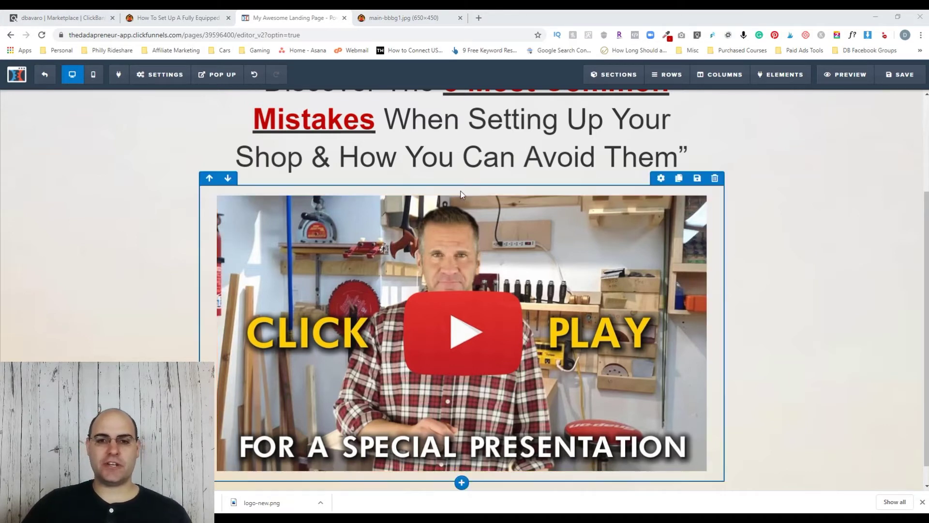
{"action": "scroll", "coordinate": [471, 337], "scroll_direction": "down", "scroll_amount": 1}
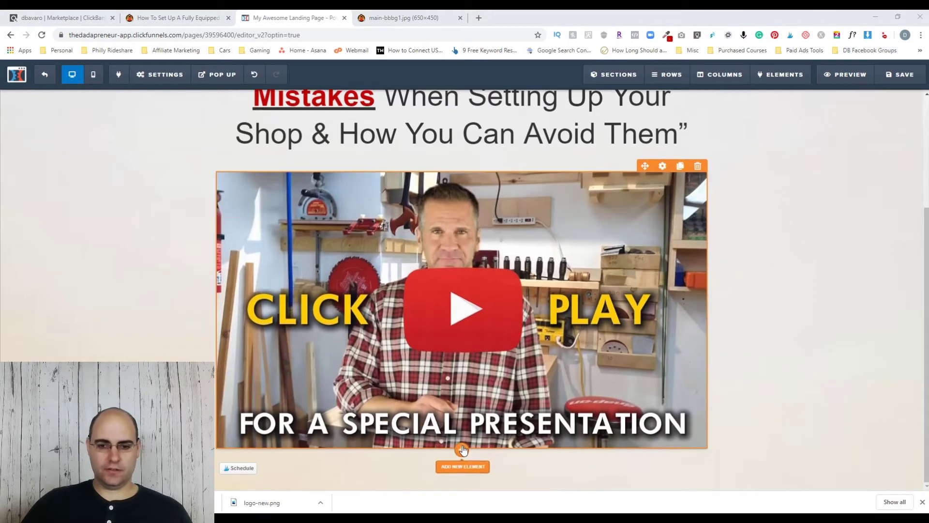
{"action": "left_click", "coordinate": [463, 464]}
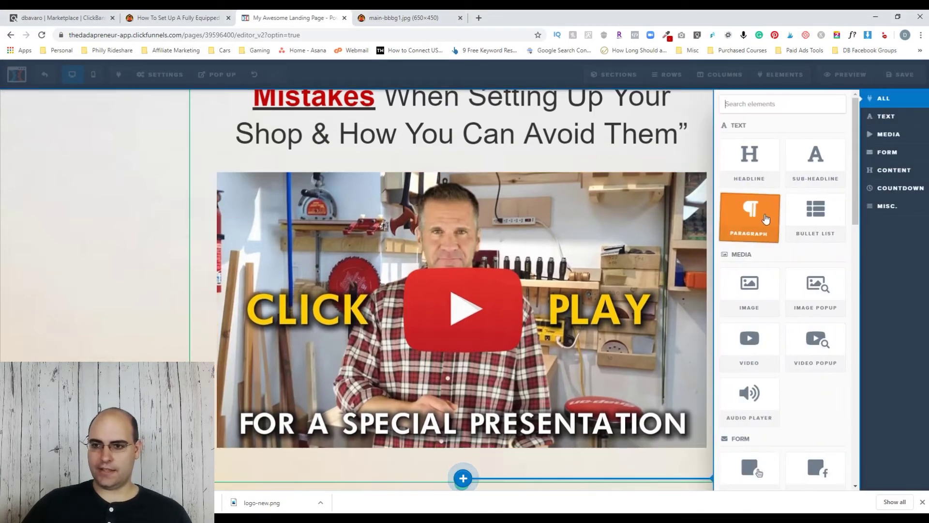
{"action": "left_click", "coordinate": [750, 218]}
{"action": "left_click", "coordinate": [457, 478]}
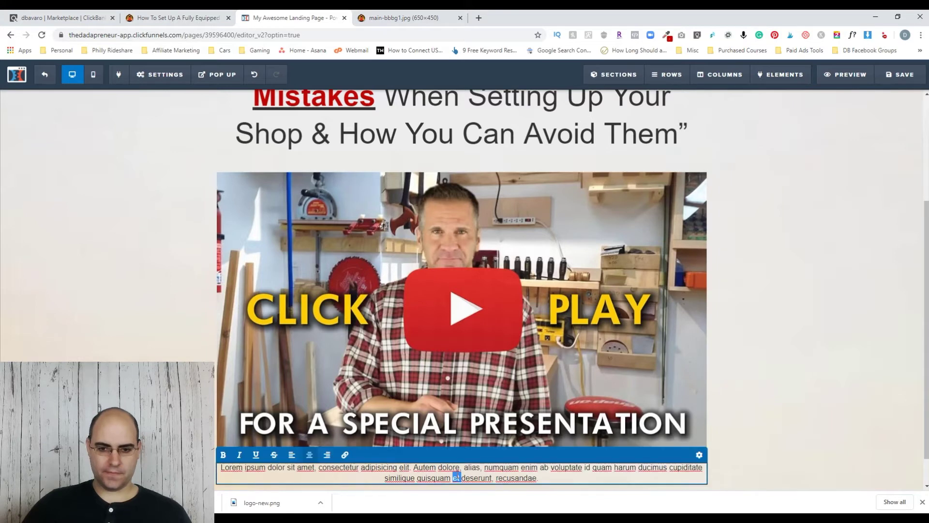
{"action": "triple_click", "coordinate": [457, 478]}
{"action": "type", "text": "Click "}
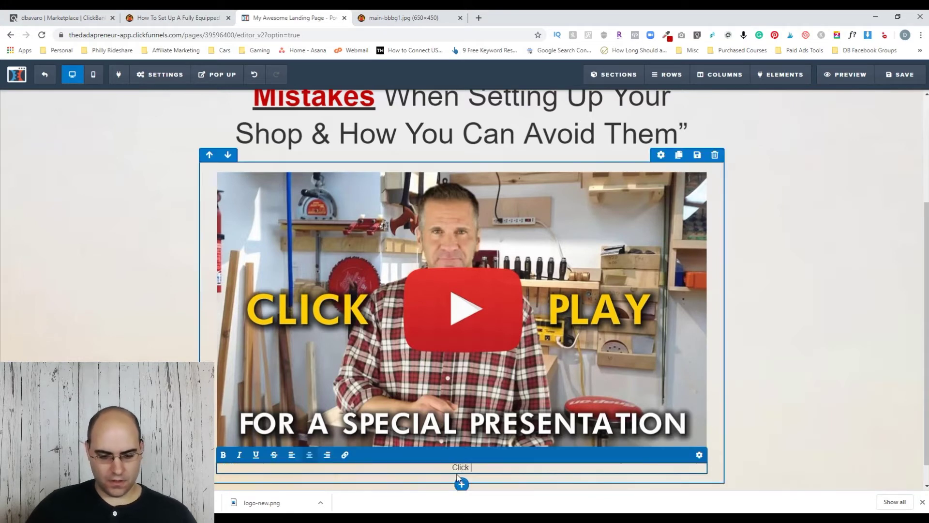
{"action": "type", "text": "The Button "}
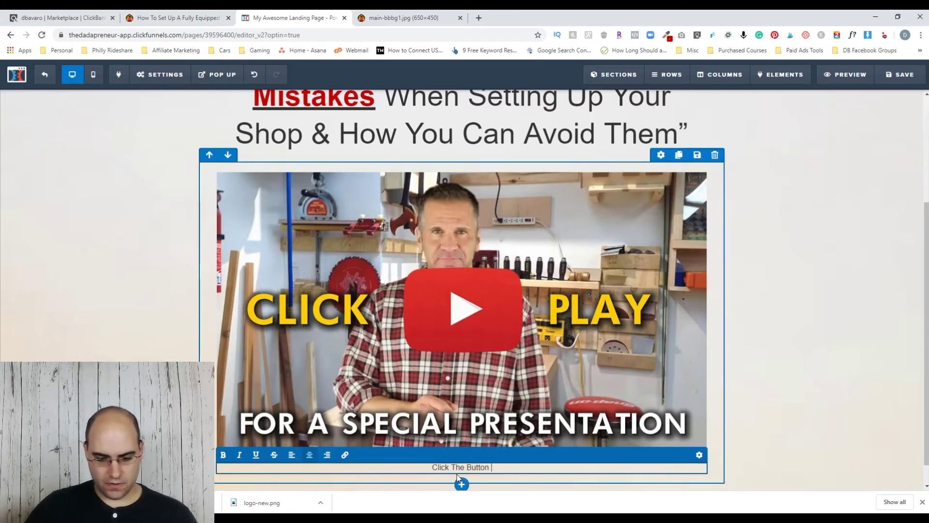
{"action": "type", "text": "Below The Imag"}
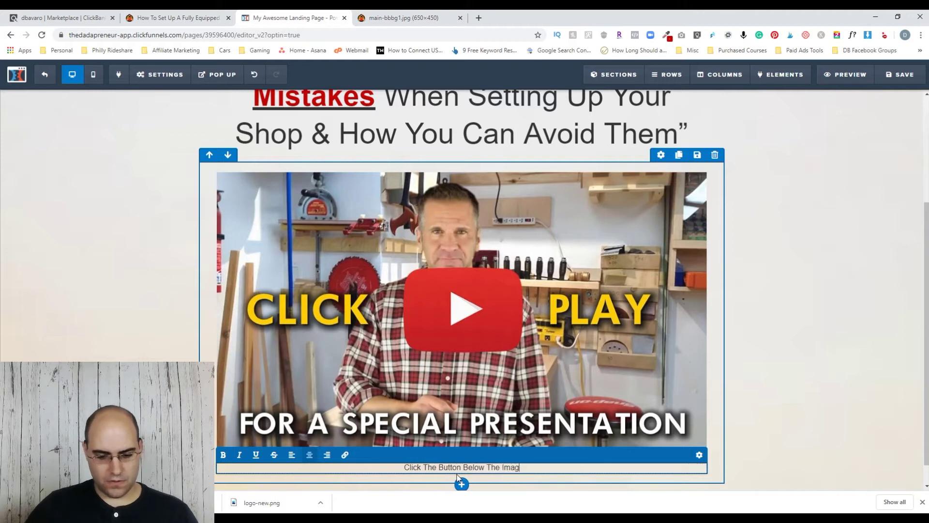
{"action": "type", "text": "e To Start"}
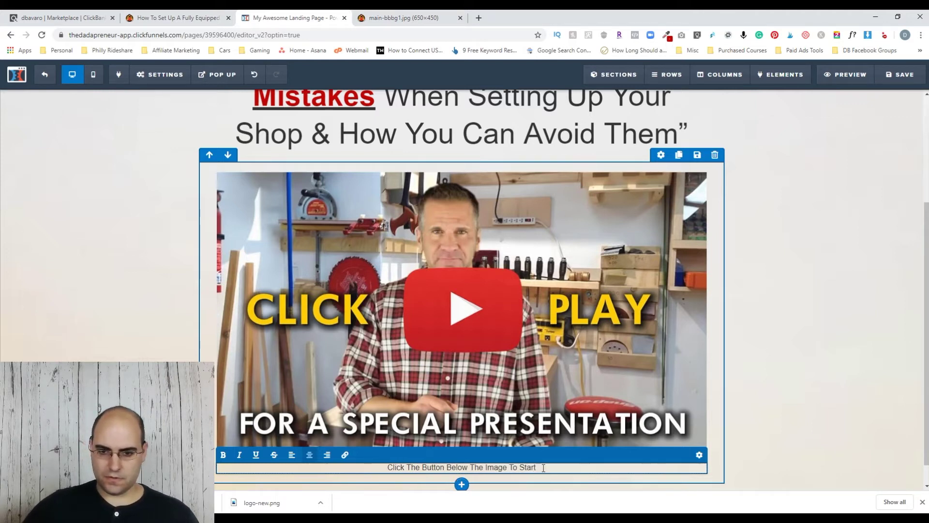
Slightly increase the font size of the "Click The Button Below The Image To Start" paragraph and move it above the video image
{"action": "left_click_drag", "start_coordinate": [544, 468], "coordinate": [380, 473]}
{"action": "left_click", "coordinate": [699, 454]}
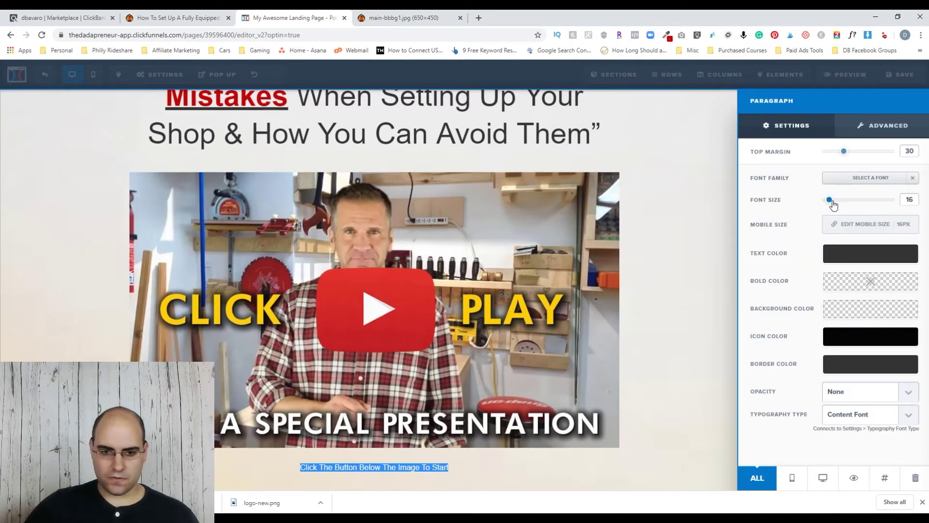
{"action": "left_click_drag", "start_coordinate": [833, 205], "coordinate": [837, 205]}
{"action": "left_click", "coordinate": [682, 390]}
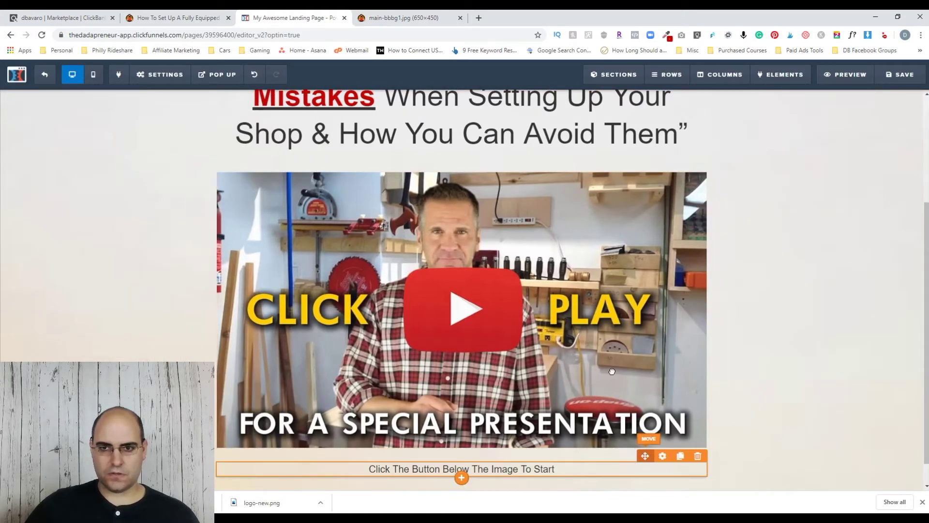
{"action": "left_click_drag", "start_coordinate": [576, 172], "coordinate": [577, 172]}
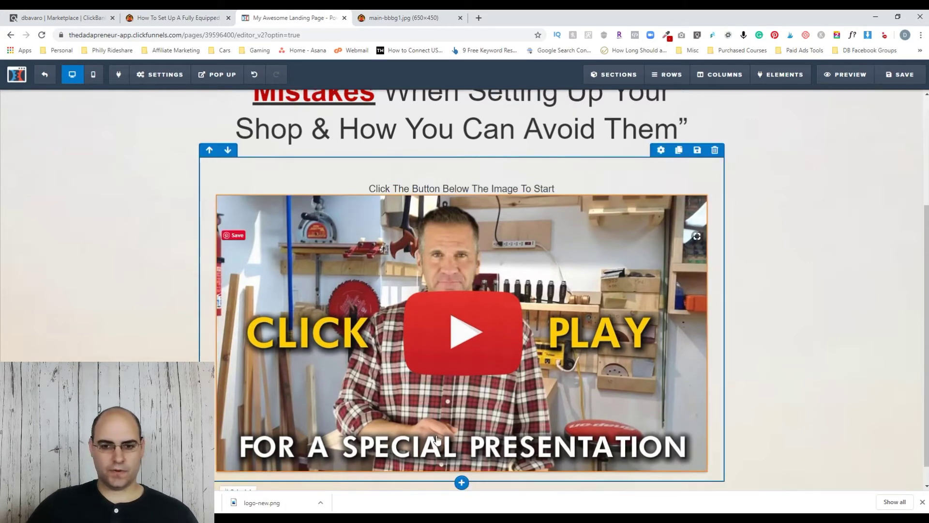
Add a button element directly below the video image
{"action": "left_click", "coordinate": [463, 473]}
{"action": "scroll", "coordinate": [754, 368], "scroll_direction": "down", "scroll_amount": 3}
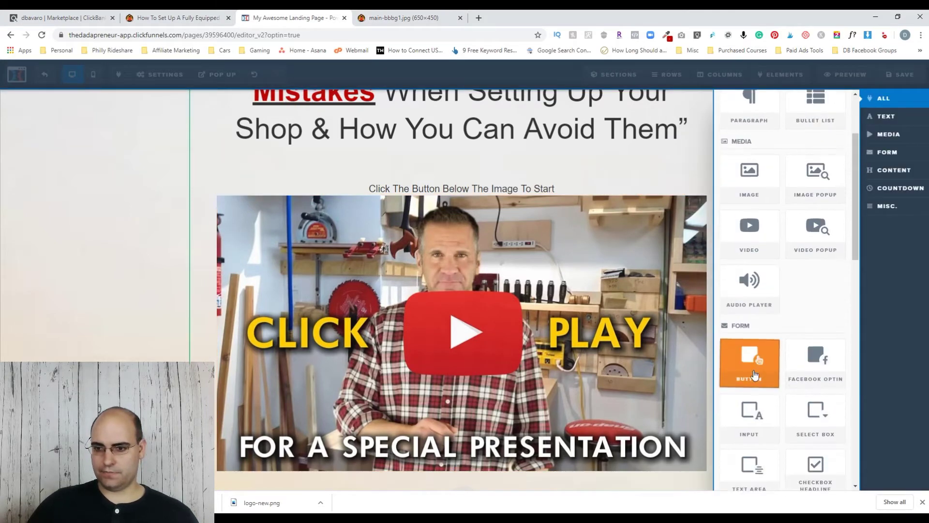
{"action": "left_click", "coordinate": [565, 335]}
{"action": "scroll", "coordinate": [565, 335], "scroll_direction": "down", "scroll_amount": 1}
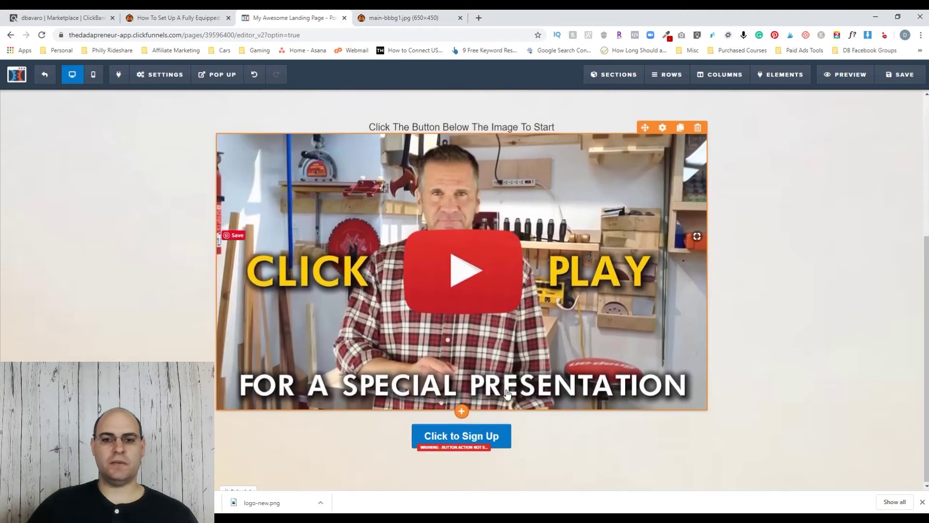
Make the whole "Click The Button Below The Image To Start" paragraph bold
{"action": "scroll", "coordinate": [477, 436], "scroll_direction": "up", "scroll_amount": 3}
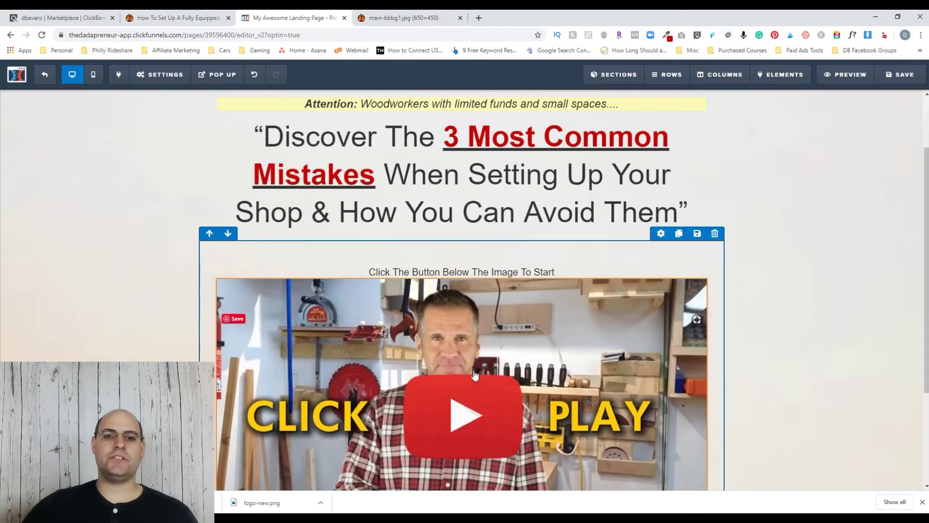
{"action": "left_click", "coordinate": [492, 272]}
{"action": "key", "text": "ctrl+a"}
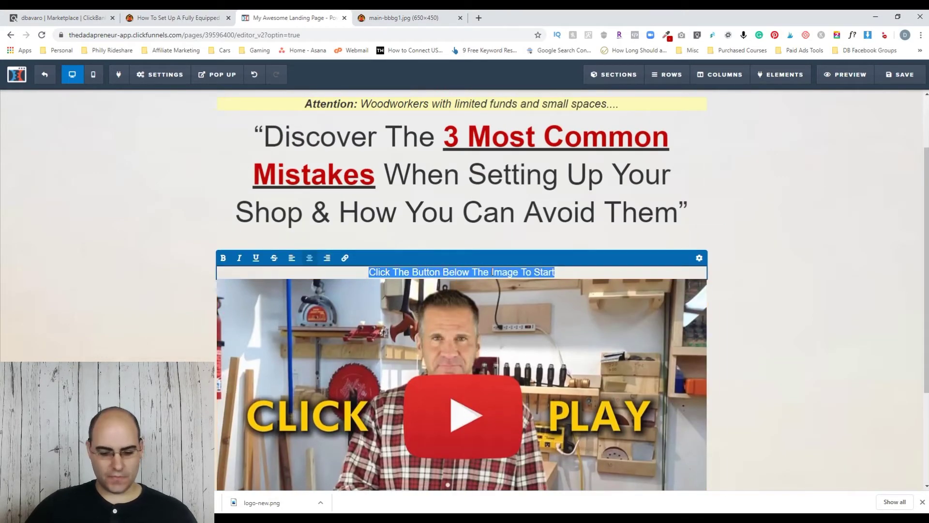
{"action": "key", "text": "ctrl+b"}
{"action": "left_click", "coordinate": [575, 266]}
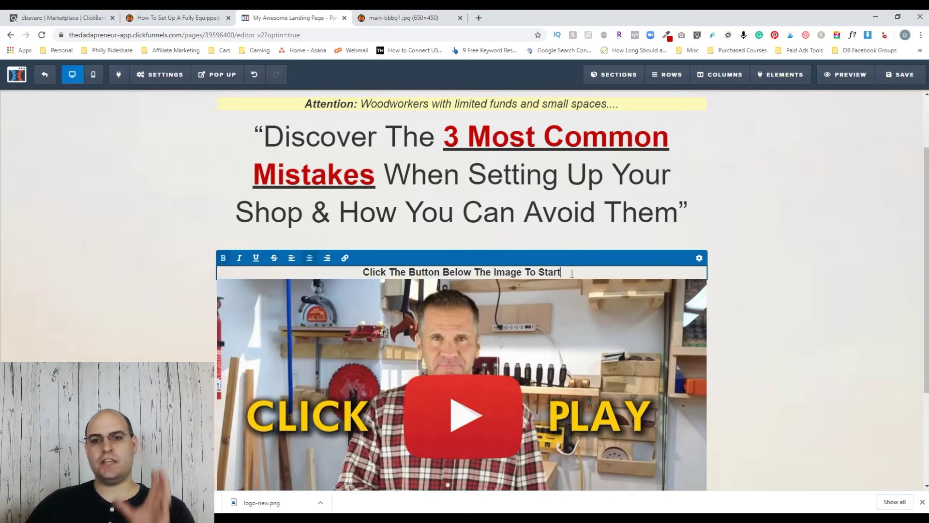
{"action": "left_click", "coordinate": [771, 265]}
Open the settings of the "Click to Sign Up" button below the video image
{"action": "scroll", "coordinate": [771, 266], "scroll_direction": "down", "scroll_amount": 3}
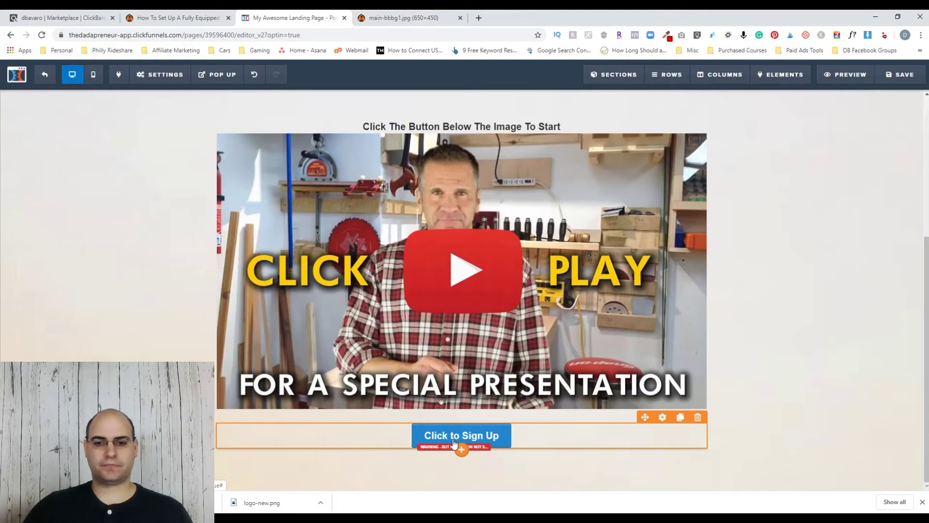
{"action": "left_click", "coordinate": [663, 418]}
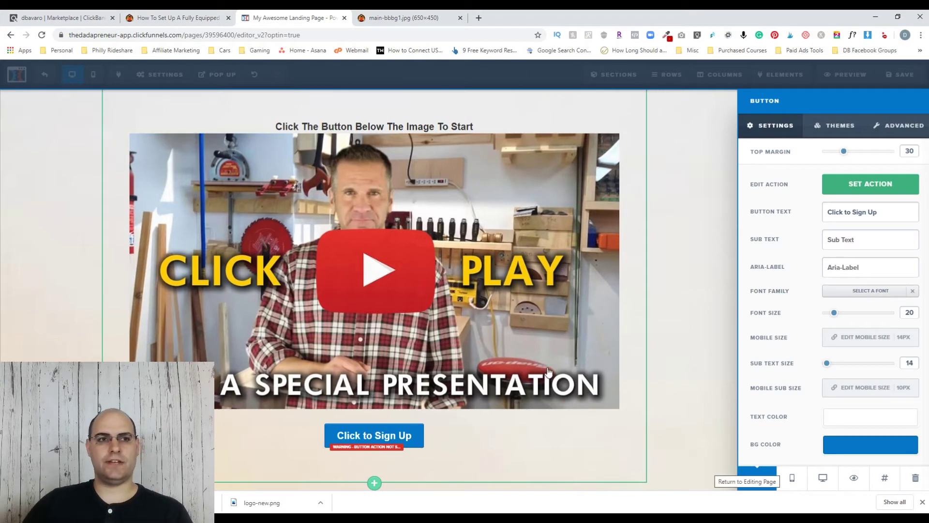
Switch to the ClickBank marketplace and generate a HopLink for Ultimate Small Shop with the account nickname and no tracking ID
{"action": "left_click", "coordinate": [50, 19]}
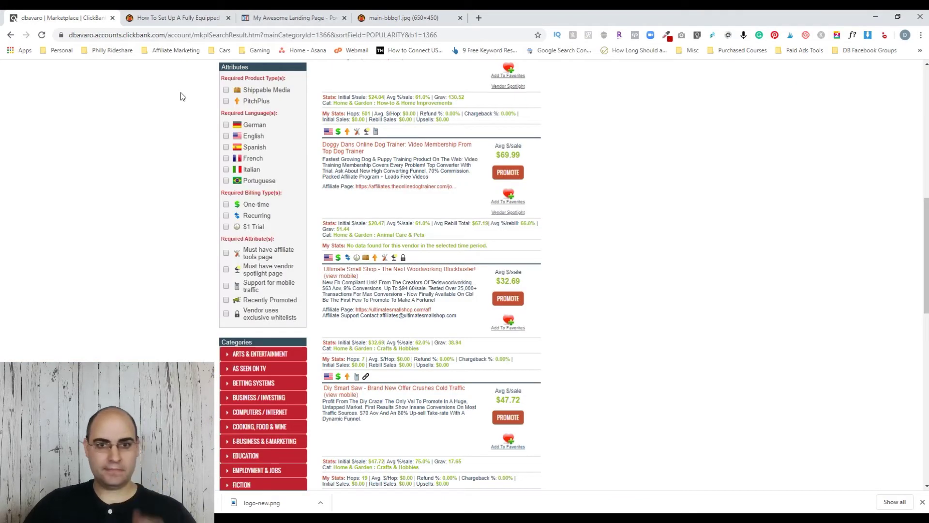
{"action": "left_click", "coordinate": [508, 299]}
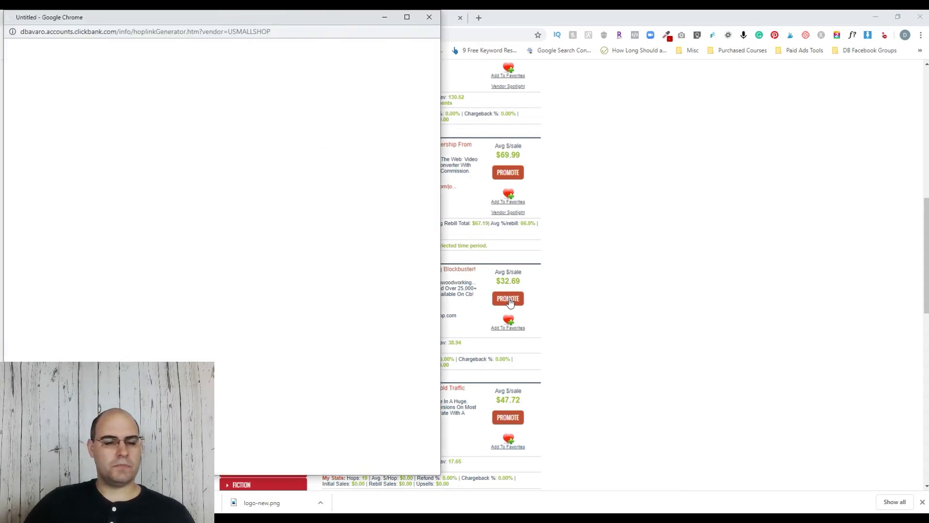
{"action": "left_click", "coordinate": [121, 107]}
{"action": "left_click", "coordinate": [140, 129]}
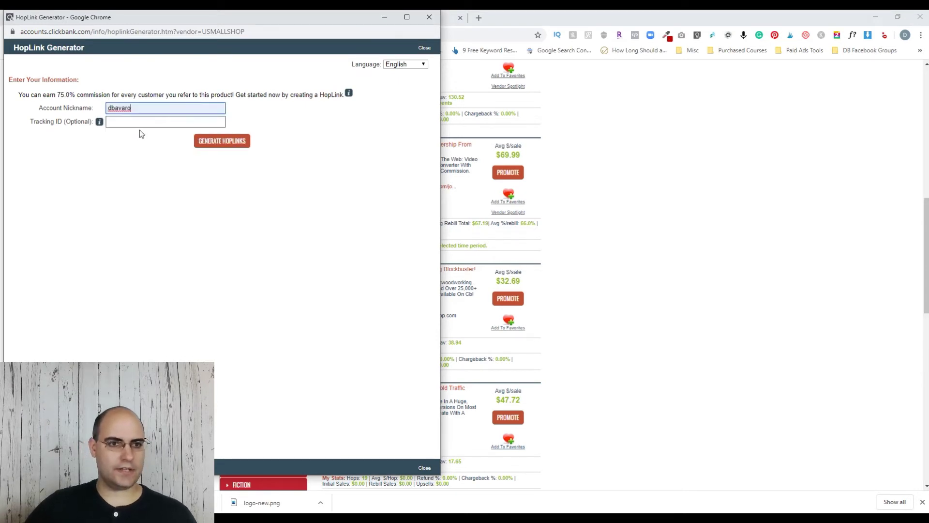
{"action": "left_click", "coordinate": [196, 140]}
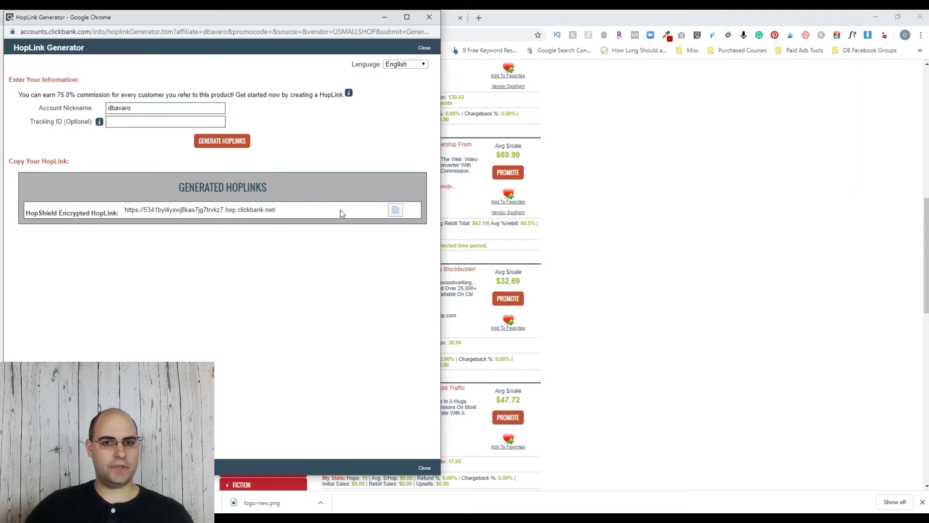
Copy the generated HopShield Encrypted HopLink, then return to the ClickFunnels editor and close the button's settings
{"action": "left_click", "coordinate": [395, 211]}
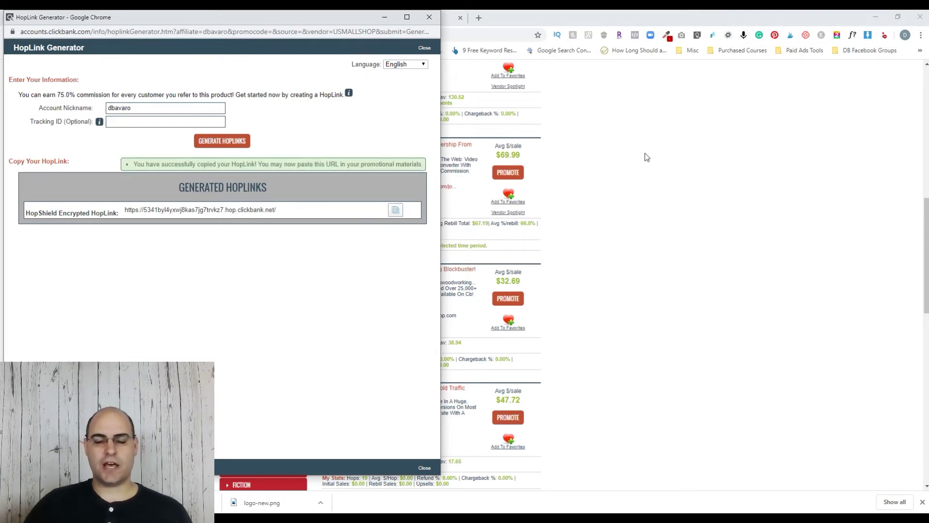
{"action": "left_click", "coordinate": [645, 156]}
{"action": "left_click", "coordinate": [278, 18]}
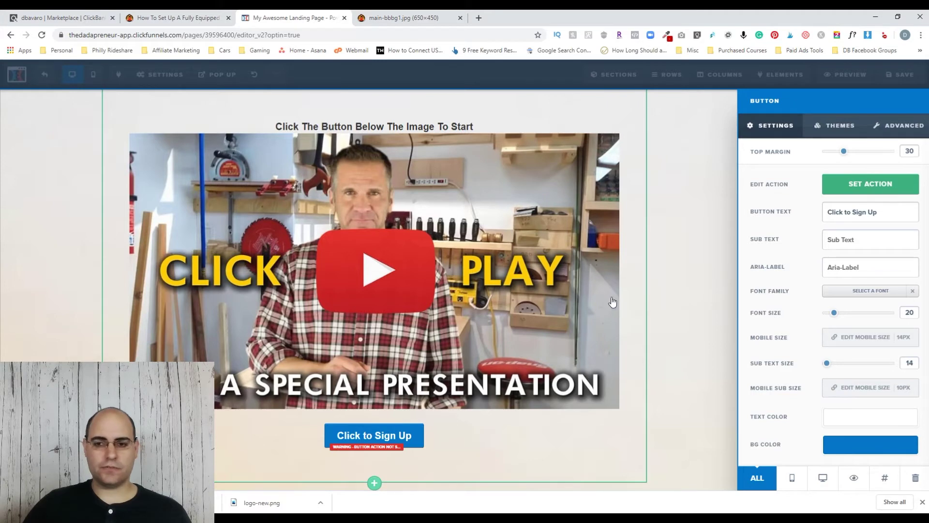
{"action": "left_click", "coordinate": [673, 304]}
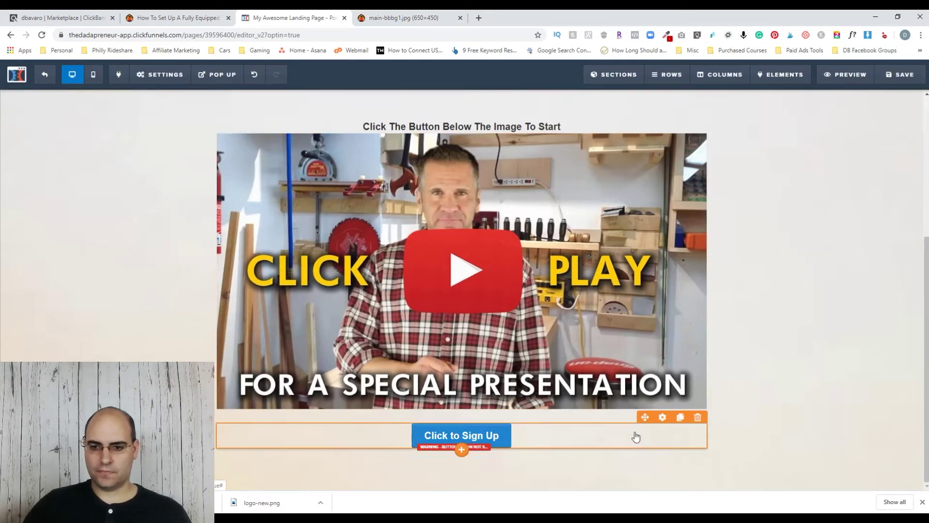
Set the "Click to Sign Up" button's action to Go To Website URL with the copied ClickBank HopLink
{"action": "left_click", "coordinate": [663, 427]}
{"action": "left_click", "coordinate": [836, 151]}
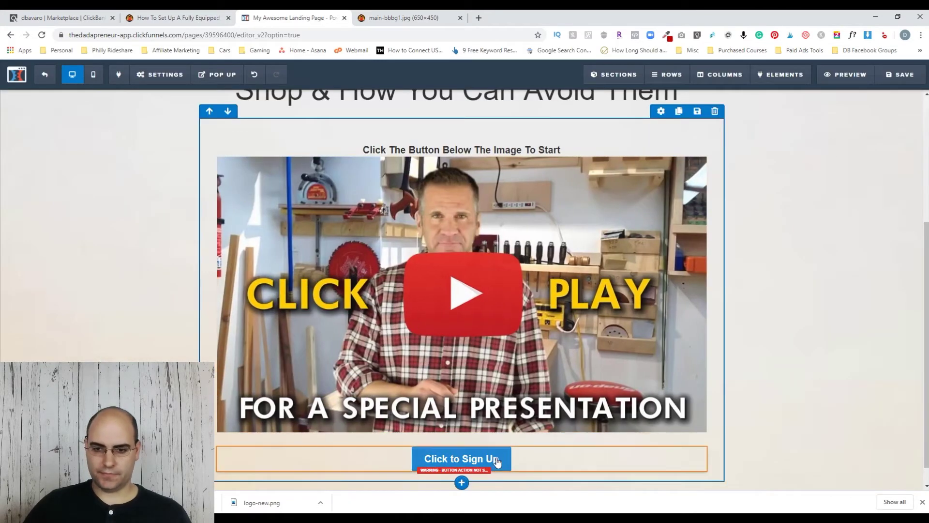
{"action": "left_click", "coordinate": [664, 445]}
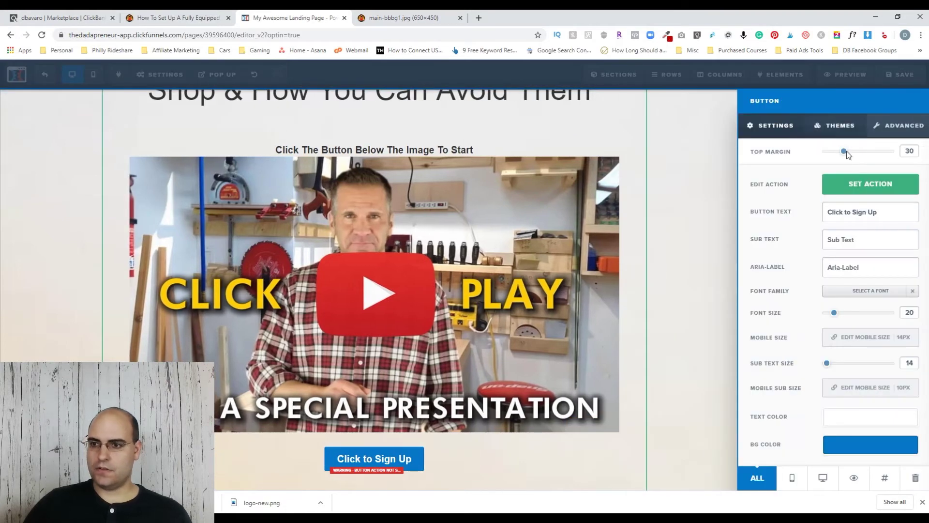
{"action": "left_click", "coordinate": [849, 190]}
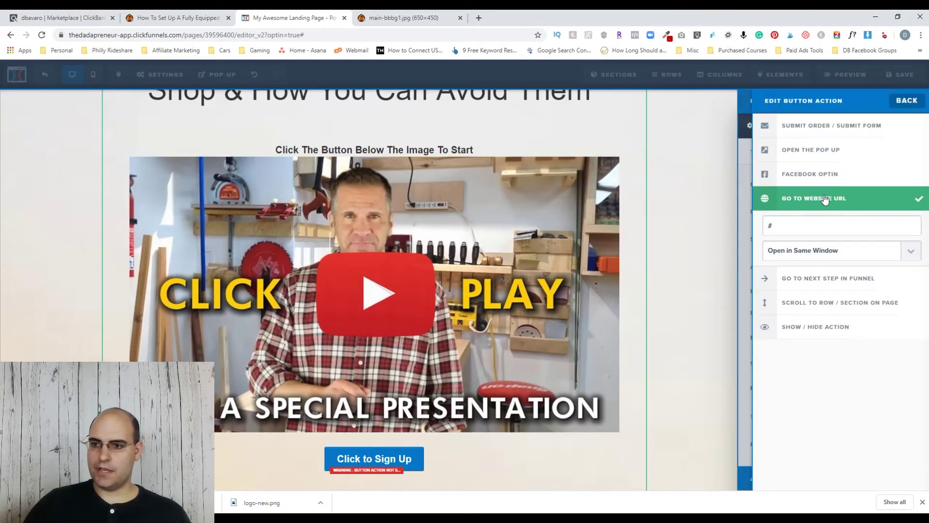
{"action": "key", "text": "ctrl+v"}
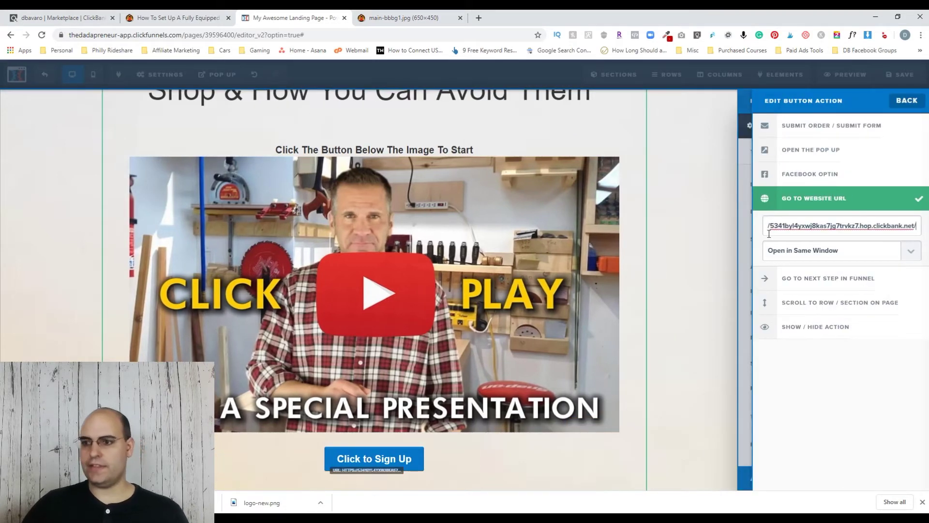
{"action": "left_click", "coordinate": [729, 232]}
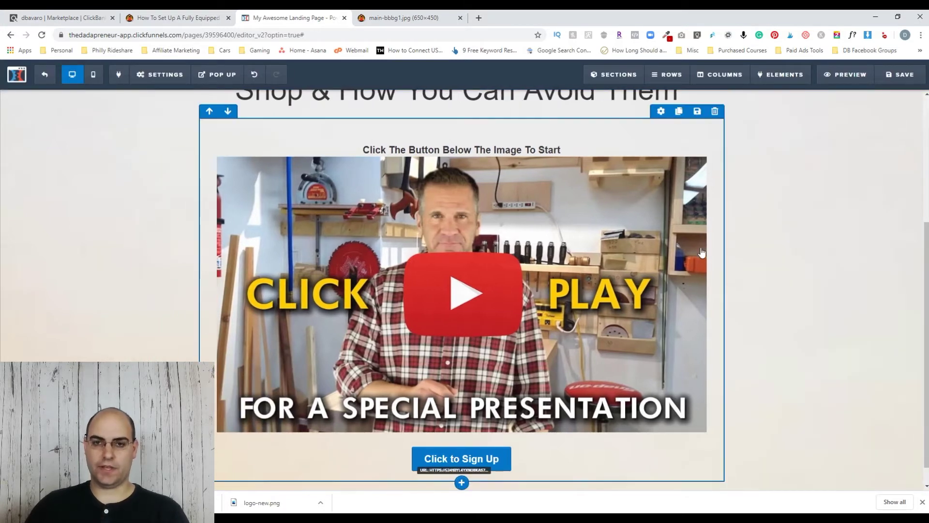
Set the page's On Submit Go To address in the general settings to the copied ClickBank HopLink
{"action": "left_click", "coordinate": [166, 74]}
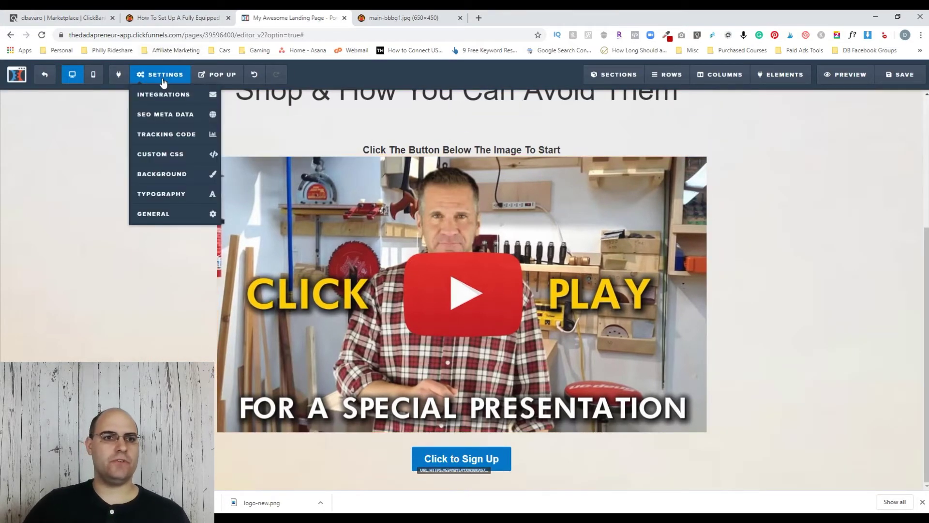
{"action": "left_click", "coordinate": [153, 219]}
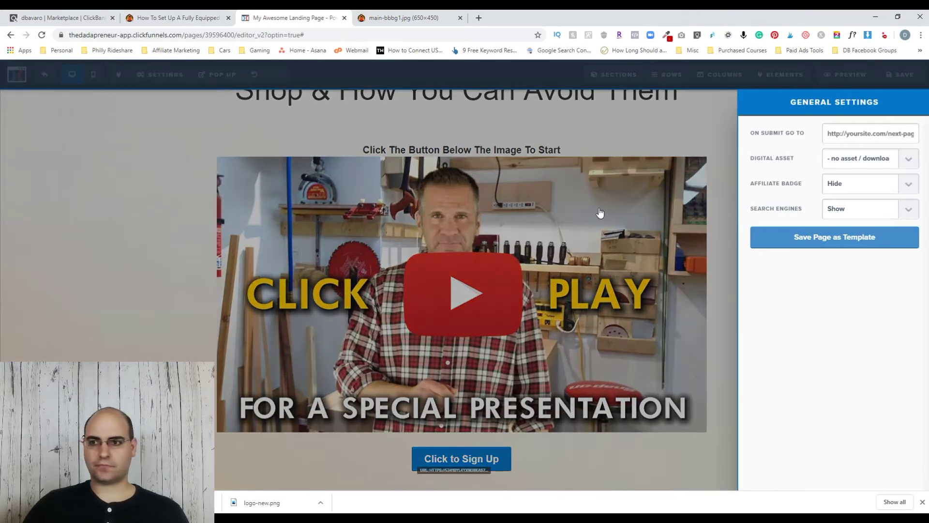
{"action": "left_click", "coordinate": [860, 134]}
{"action": "key", "text": "ctrl+v"}
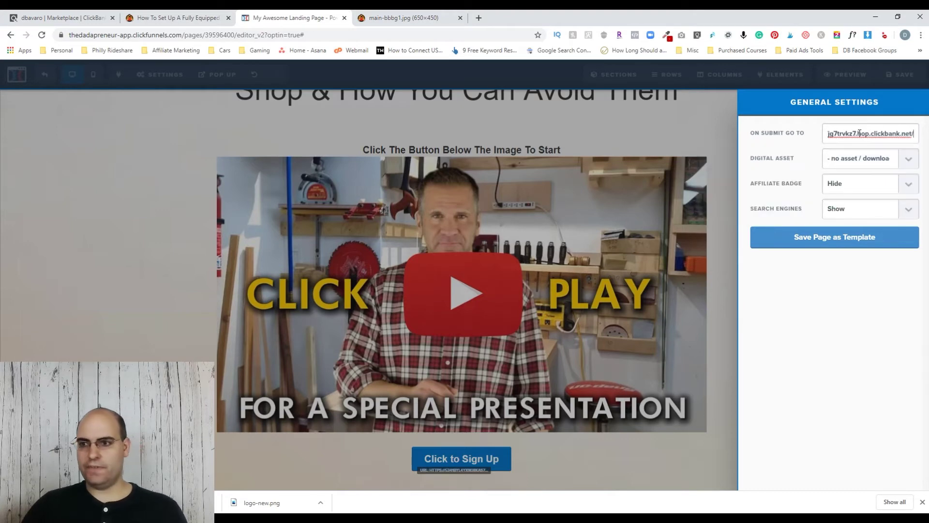
{"action": "left_click", "coordinate": [734, 142]}
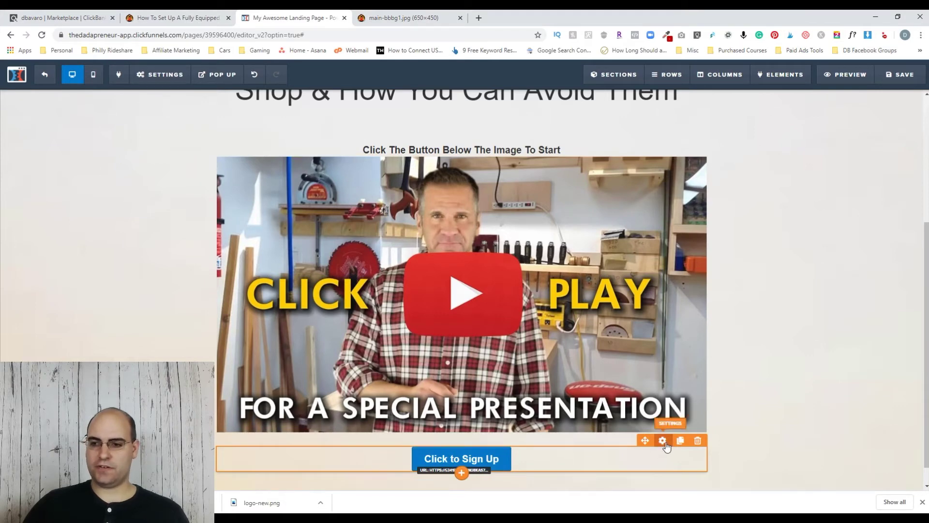
Set the "Click to Sign Up" button's action to Submit Order / Submit Form
{"action": "left_click", "coordinate": [663, 441]}
{"action": "left_click", "coordinate": [880, 184]}
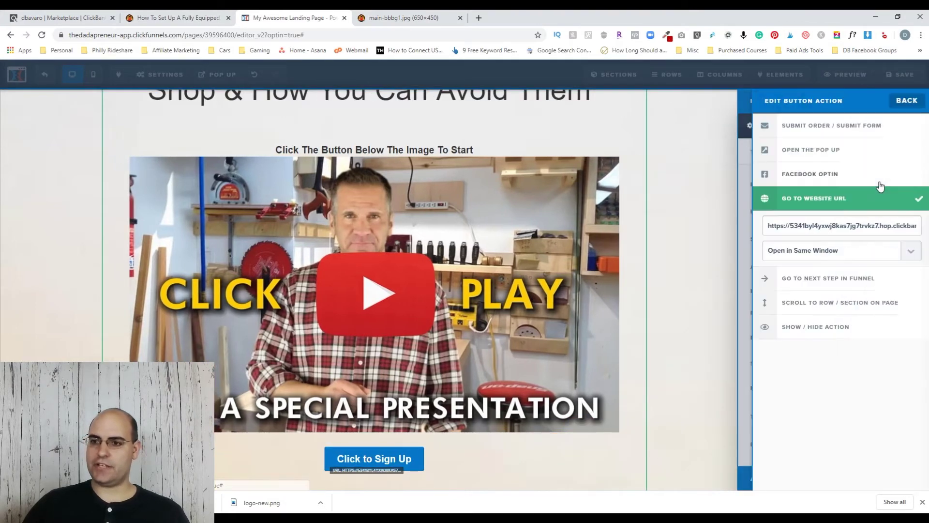
{"action": "left_click", "coordinate": [815, 127]}
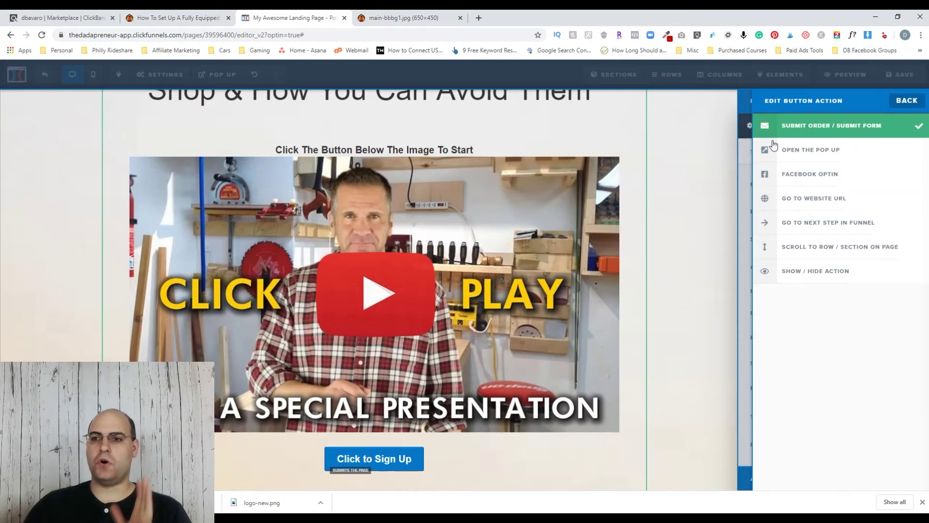
{"action": "left_click", "coordinate": [712, 186]}
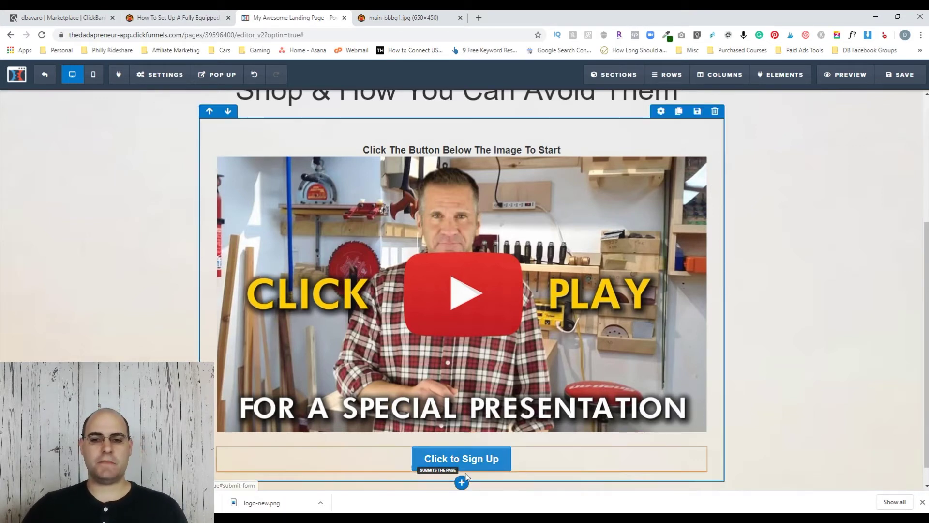
Switch to the Ultimate Small Shop sales page and sample the green of its "Get Started Now" button
{"action": "left_click", "coordinate": [184, 18]}
{"action": "left_click", "coordinate": [667, 35]}
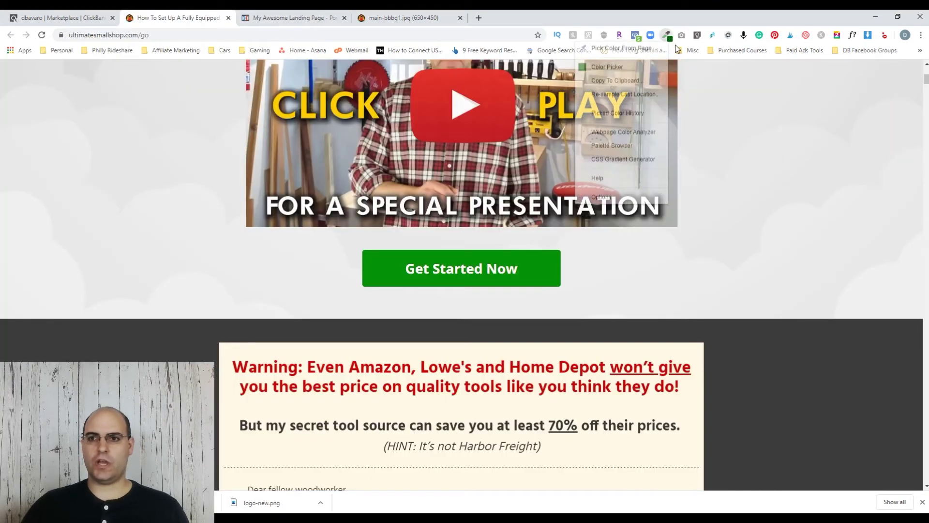
{"action": "left_click", "coordinate": [545, 281]}
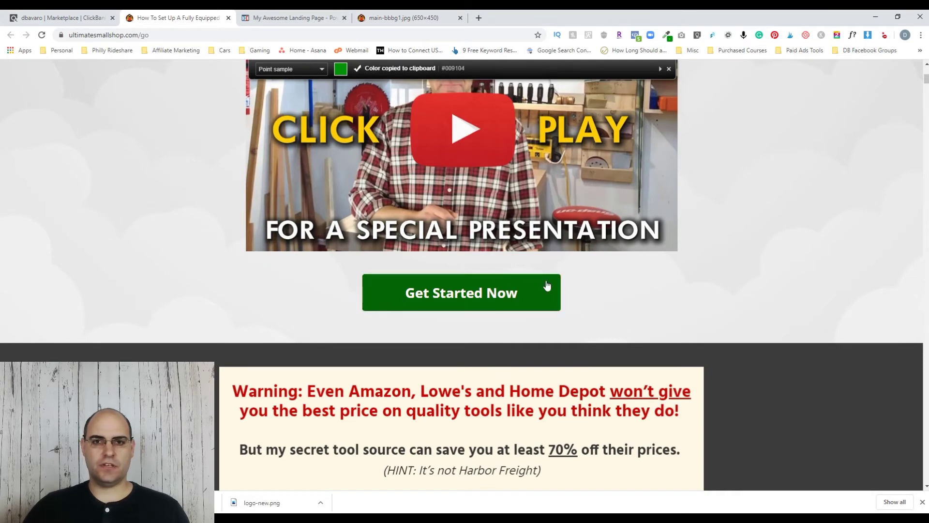
Return to the ClickFunnels editor and set the "Click to Sign Up" button's background color to the sampled green #009104
{"action": "left_click", "coordinate": [298, 17]}
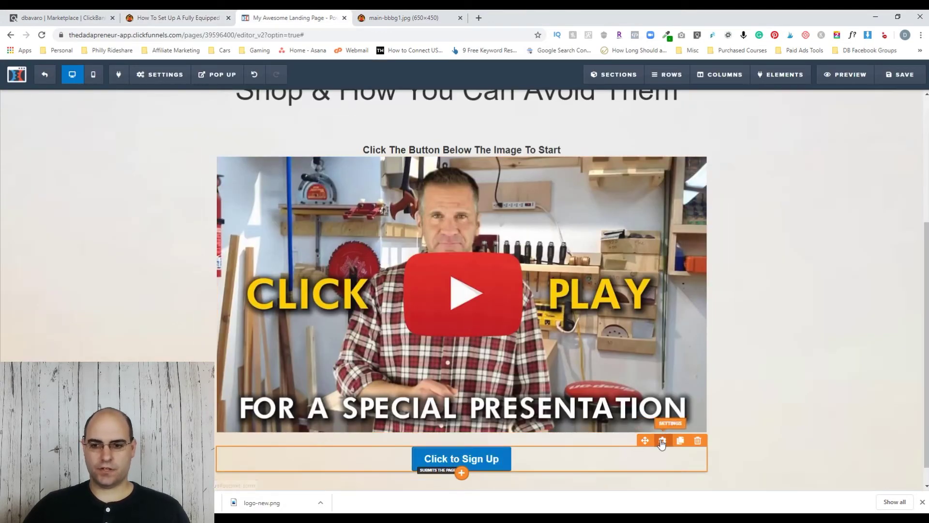
{"action": "left_click", "coordinate": [662, 441]}
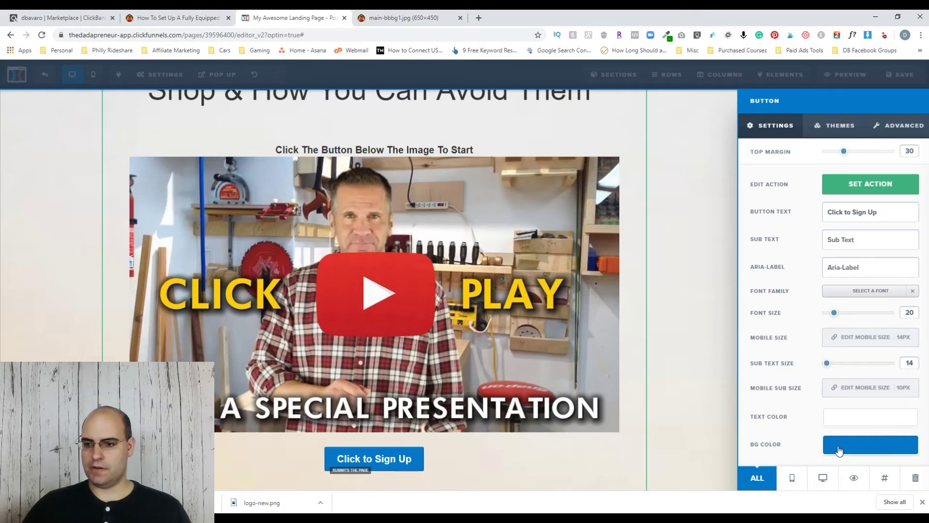
{"action": "left_click", "coordinate": [841, 451]}
{"action": "left_click", "coordinate": [867, 423]}
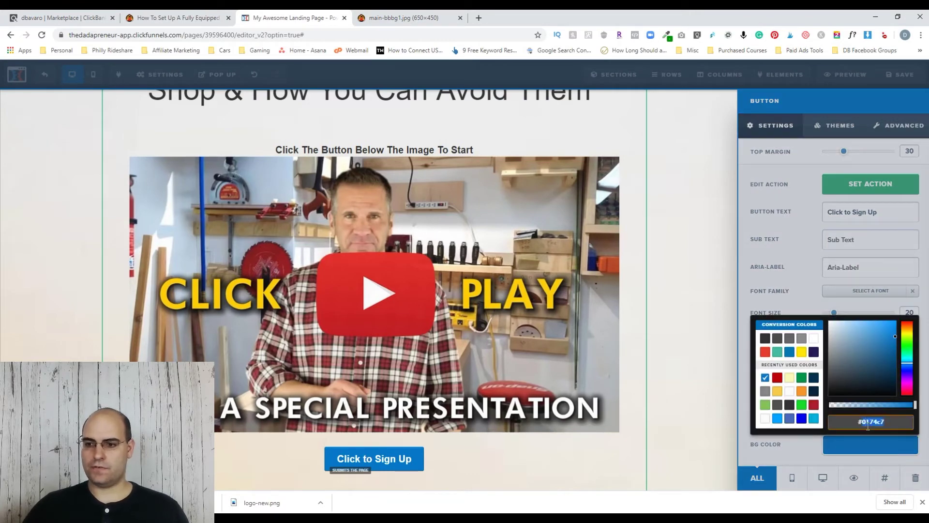
{"action": "key", "text": "ctrl+v"}
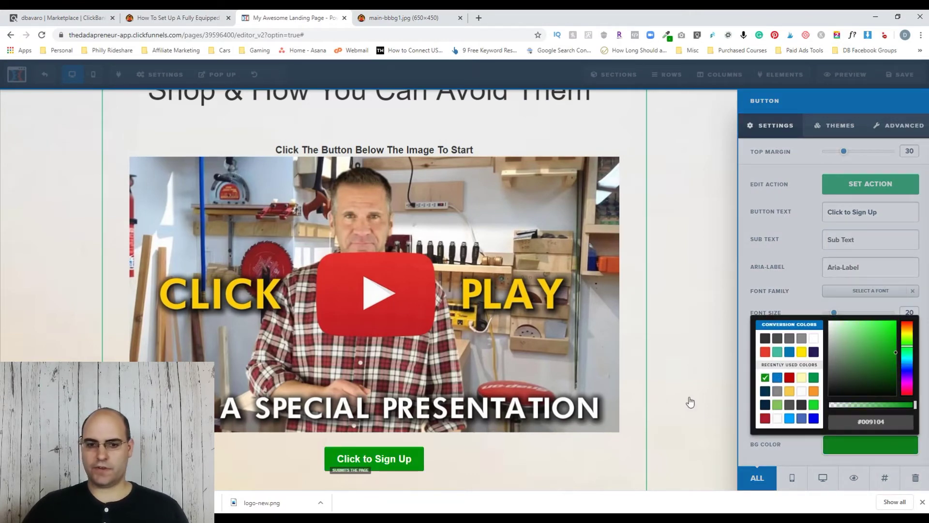
{"action": "left_click", "coordinate": [690, 405]}
Check the button wording on the sales page and set the ClickFunnels button's text to "Get Started Now"
{"action": "left_click", "coordinate": [164, 17]}
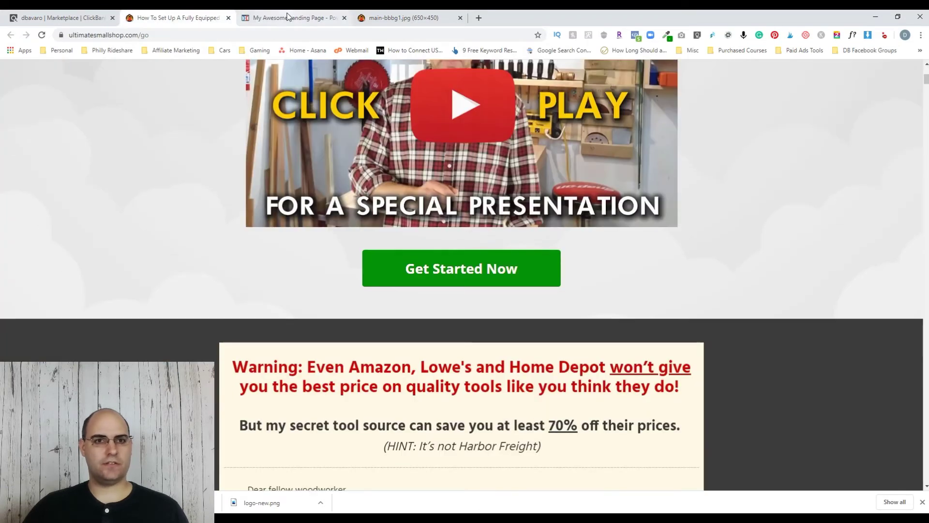
{"action": "left_click", "coordinate": [287, 18]}
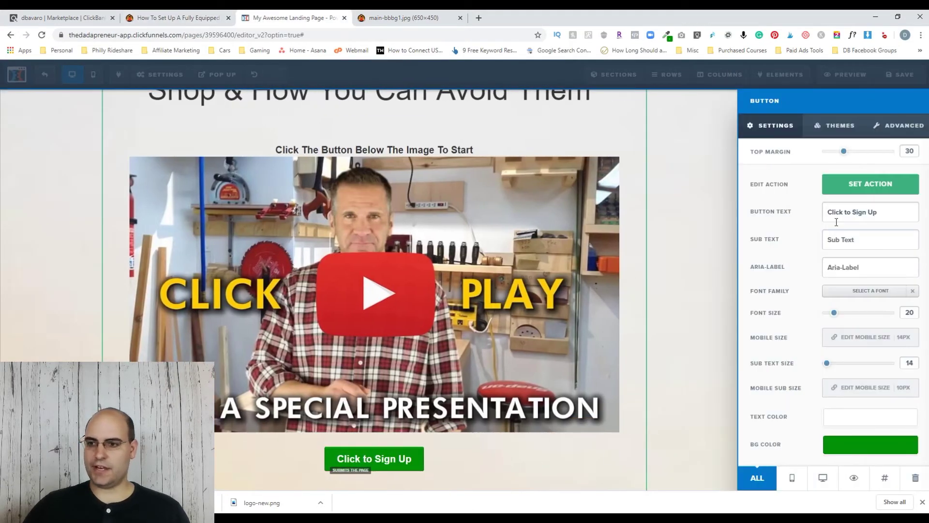
{"action": "triple_click", "coordinate": [861, 212]}
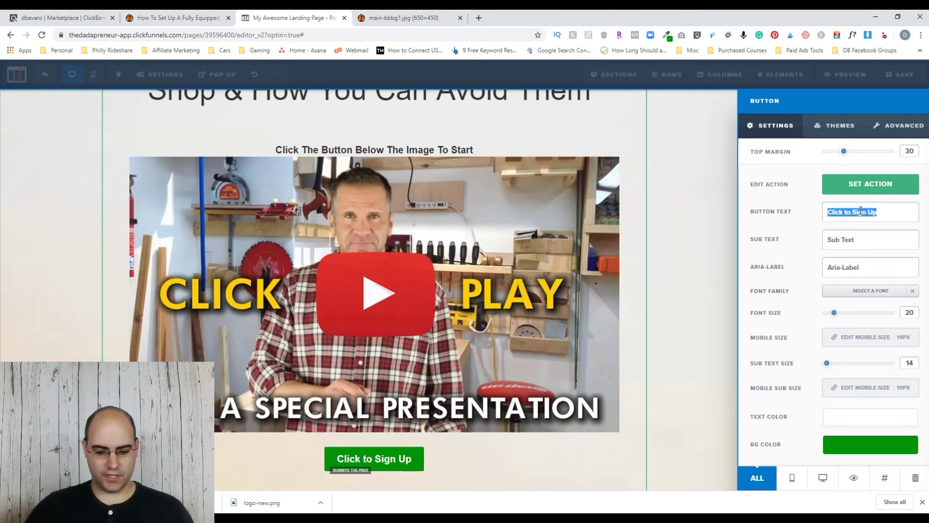
{"action": "type", "text": "GEt Started Now"}
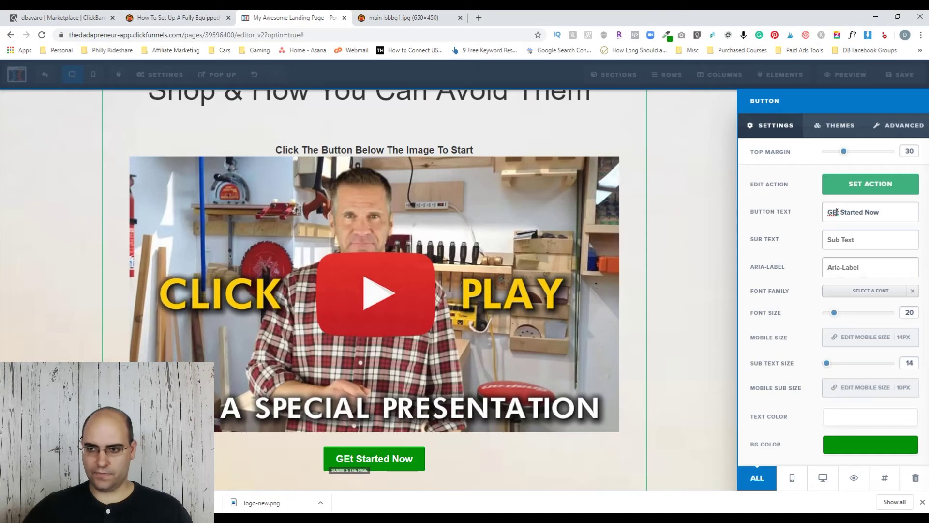
{"action": "key", "text": "BackSpace"}
{"action": "type", "text": "e"}
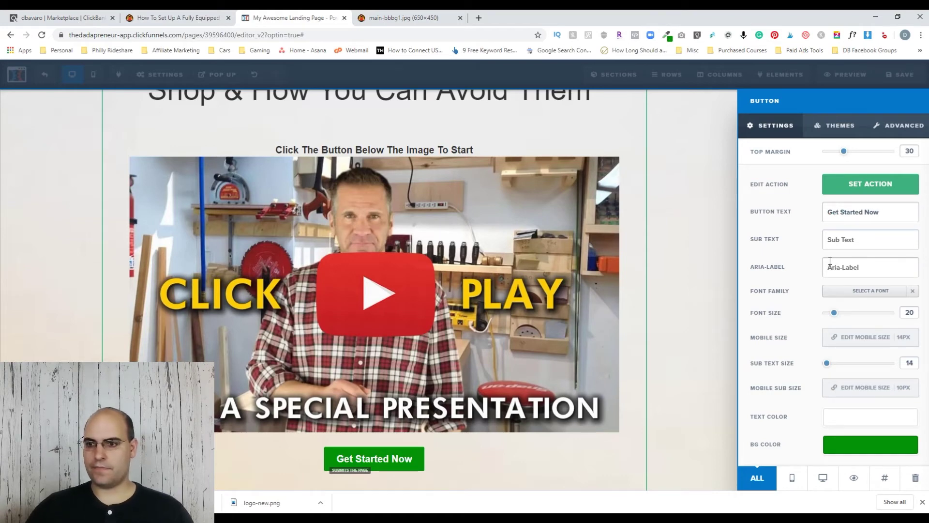
{"action": "left_click", "coordinate": [691, 293]}
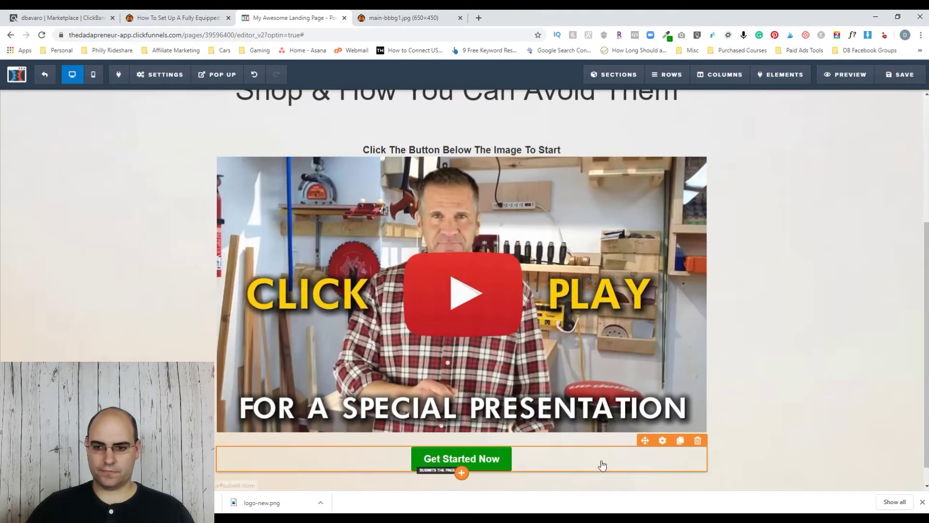
Set the "Get Started Now" button's font size to 40
{"action": "left_click", "coordinate": [663, 441]}
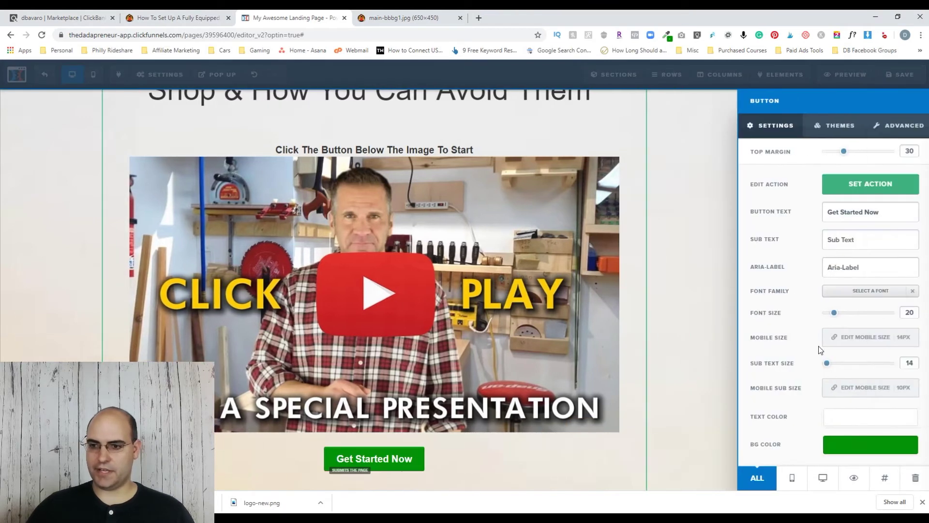
{"action": "left_click_drag", "start_coordinate": [835, 313], "coordinate": [860, 321]}
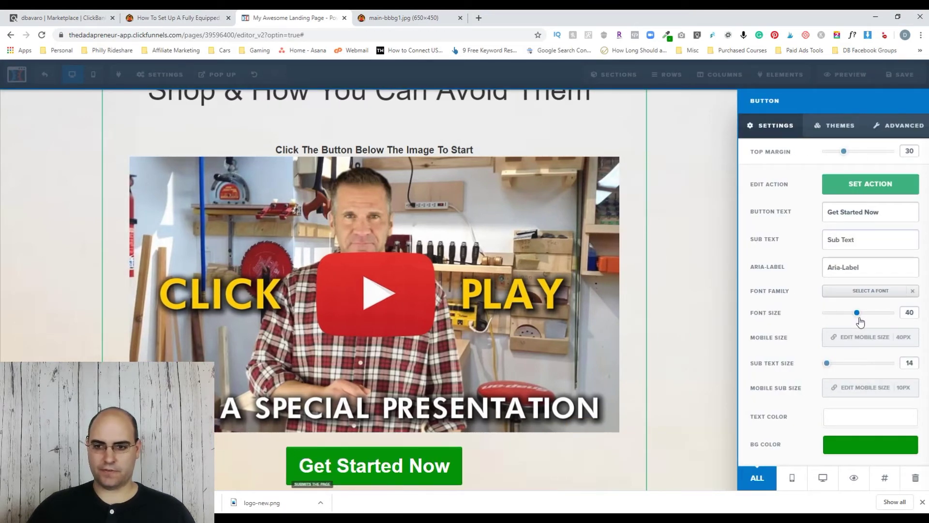
{"action": "left_click", "coordinate": [685, 355]}
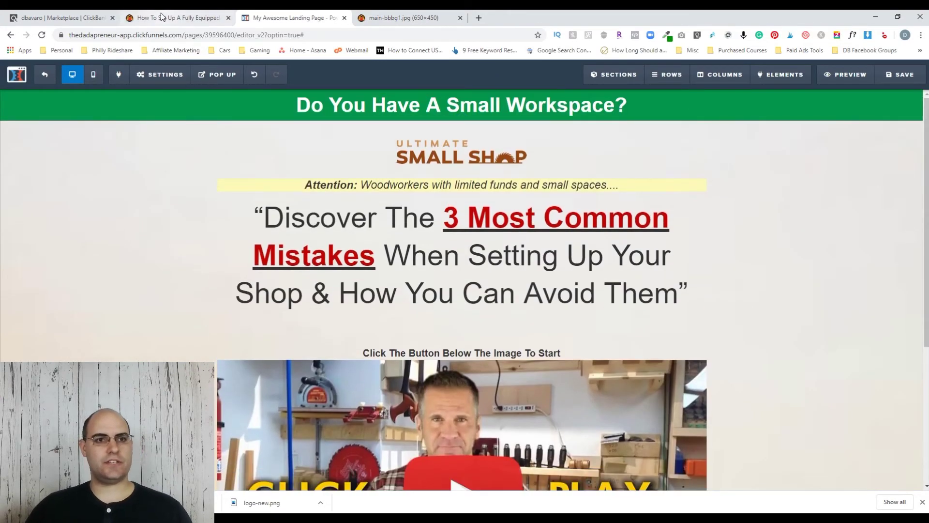
Compare with the Ultimate Small Shop sales page and, back in the ClickFunnels editor, set the video row's top padding and headline row's bottom padding to 0
{"action": "left_click", "coordinate": [162, 17]}
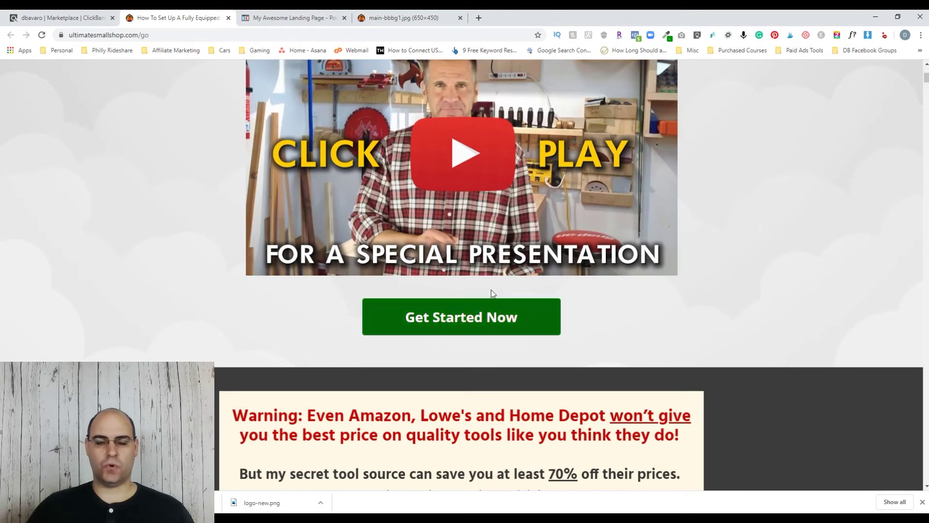
{"action": "scroll", "coordinate": [492, 296], "scroll_direction": "up", "scroll_amount": 3}
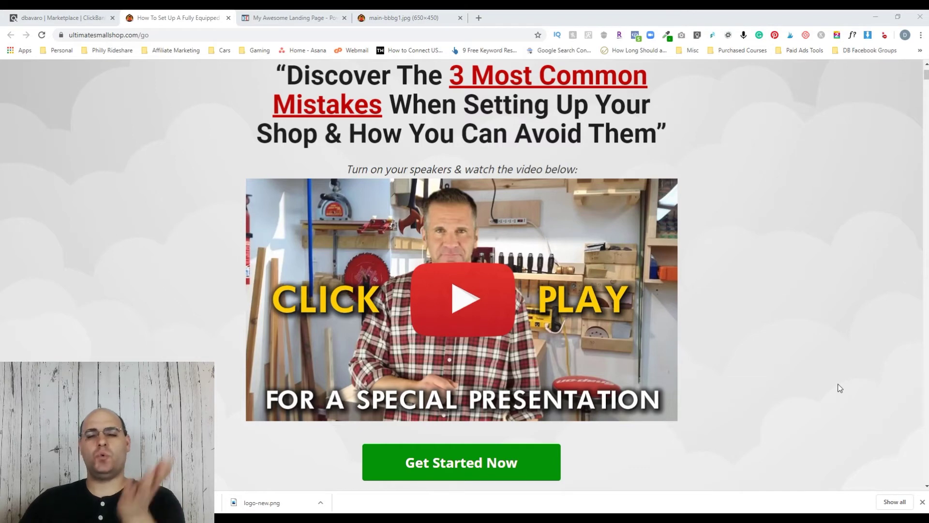
{"action": "left_click", "coordinate": [274, 19]}
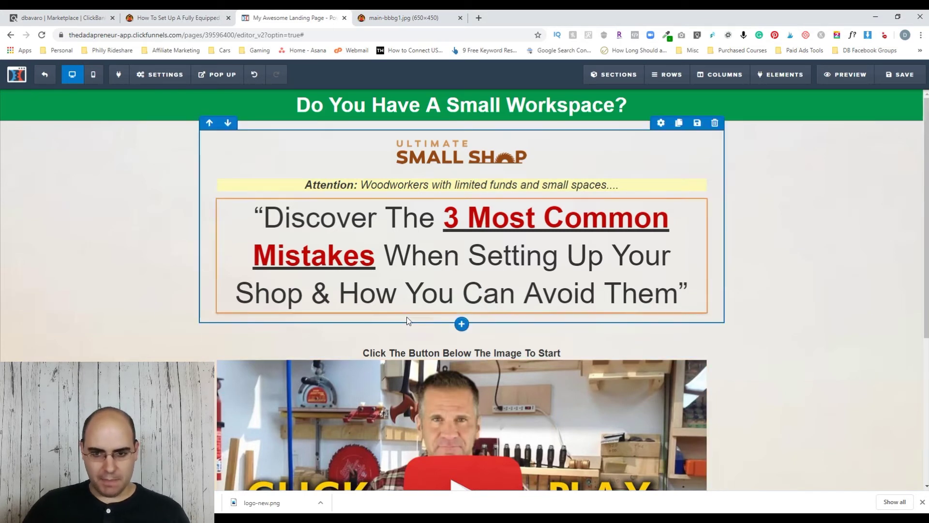
{"action": "left_click", "coordinate": [661, 315]}
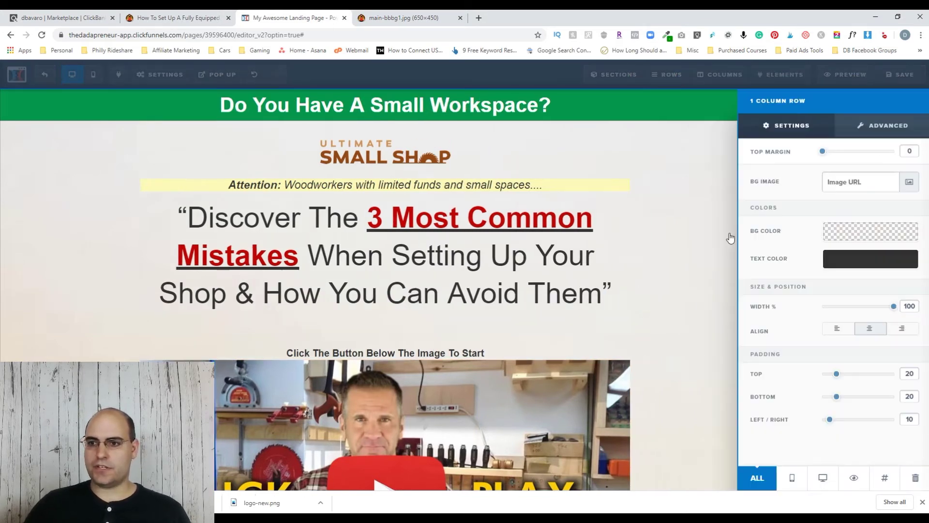
{"action": "left_click_drag", "start_coordinate": [836, 373], "coordinate": [821, 374]}
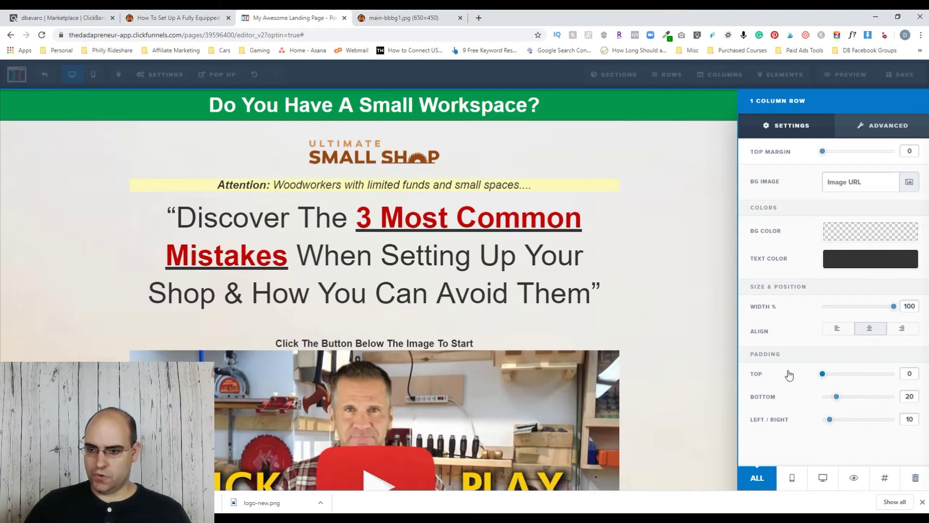
{"action": "left_click", "coordinate": [530, 333]}
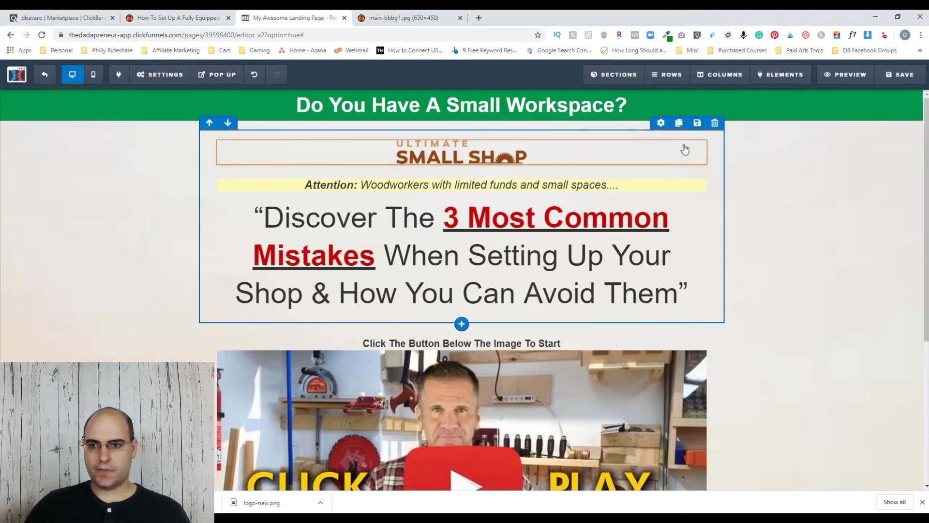
{"action": "left_click", "coordinate": [661, 122]}
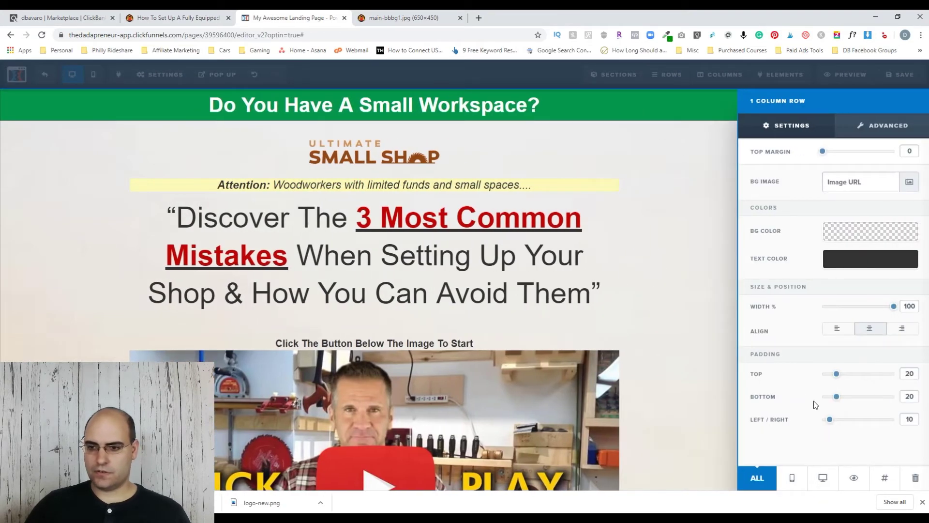
{"action": "left_click_drag", "start_coordinate": [834, 396], "coordinate": [797, 399]}
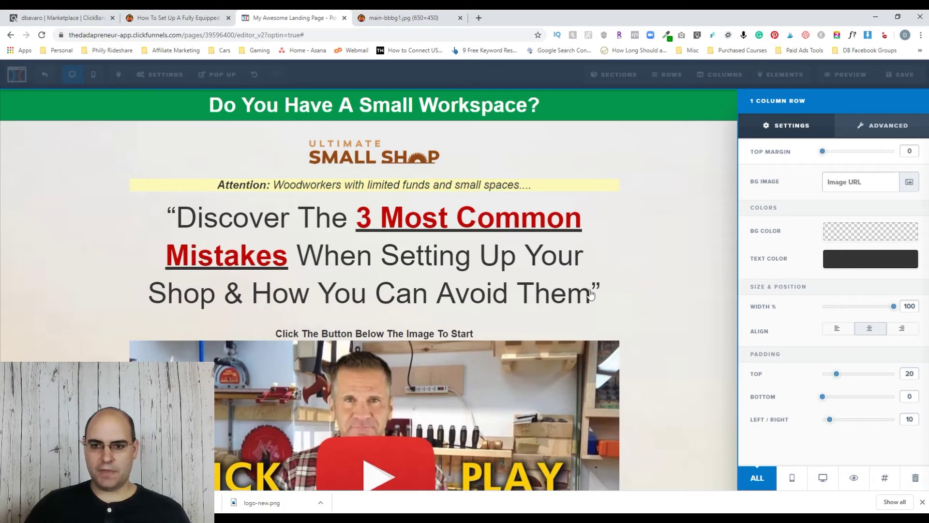
Try a top margin of 0 on the "Click The Button Below The Image To Start" paragraph, then restore its spacing
{"action": "left_click", "coordinate": [647, 290]}
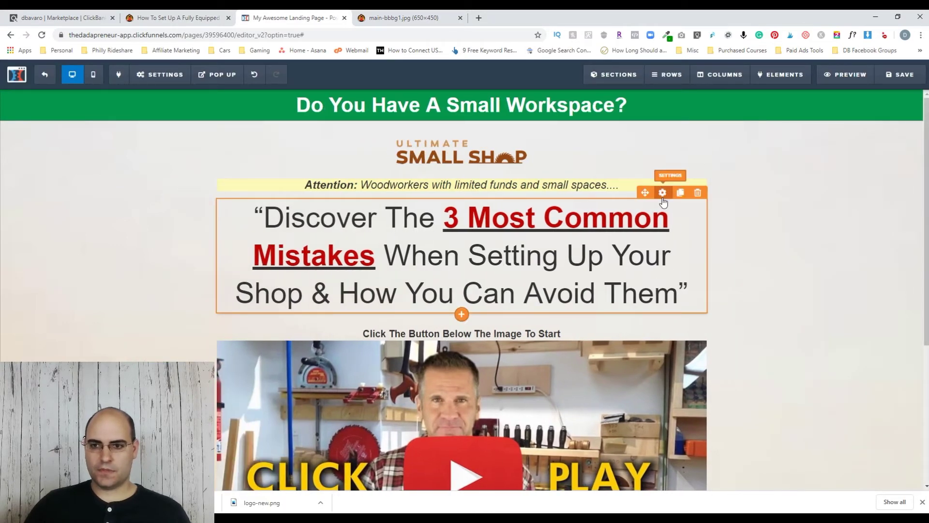
{"action": "left_click", "coordinate": [667, 192]}
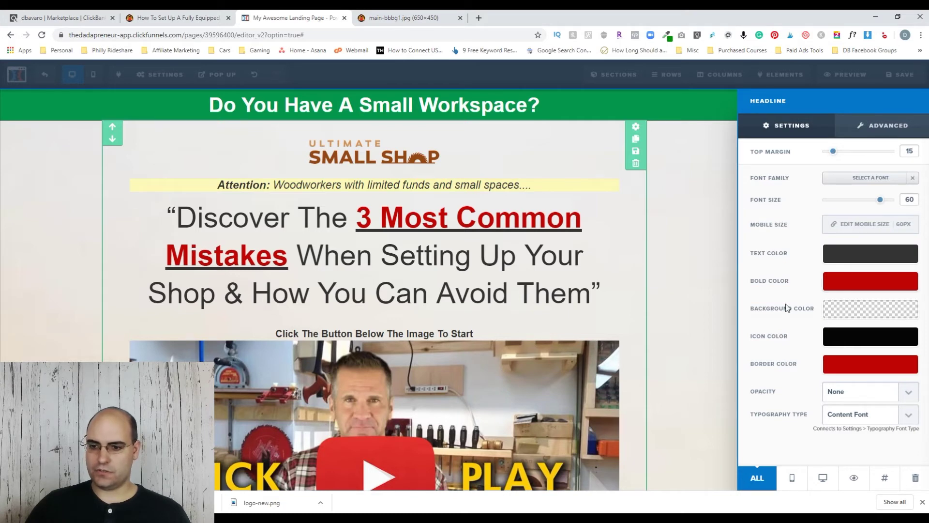
{"action": "left_click", "coordinate": [612, 276]}
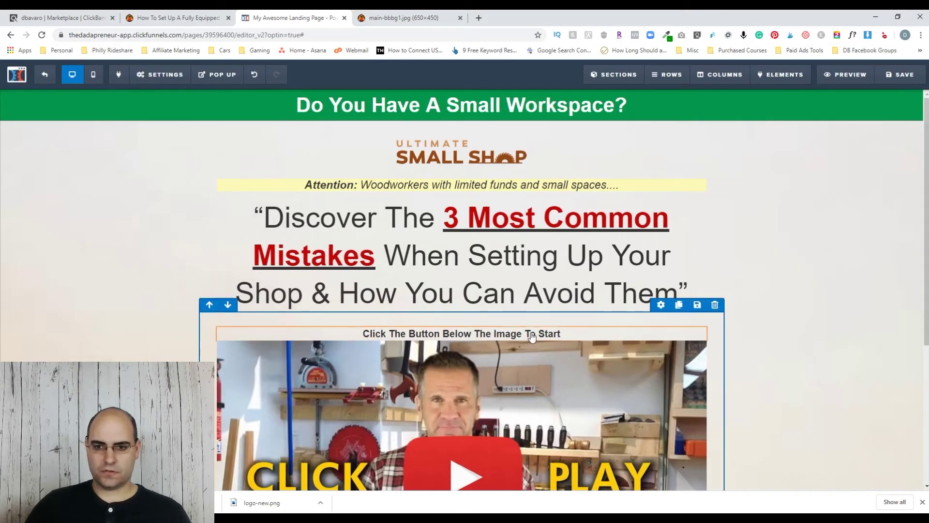
{"action": "left_click", "coordinate": [656, 337]}
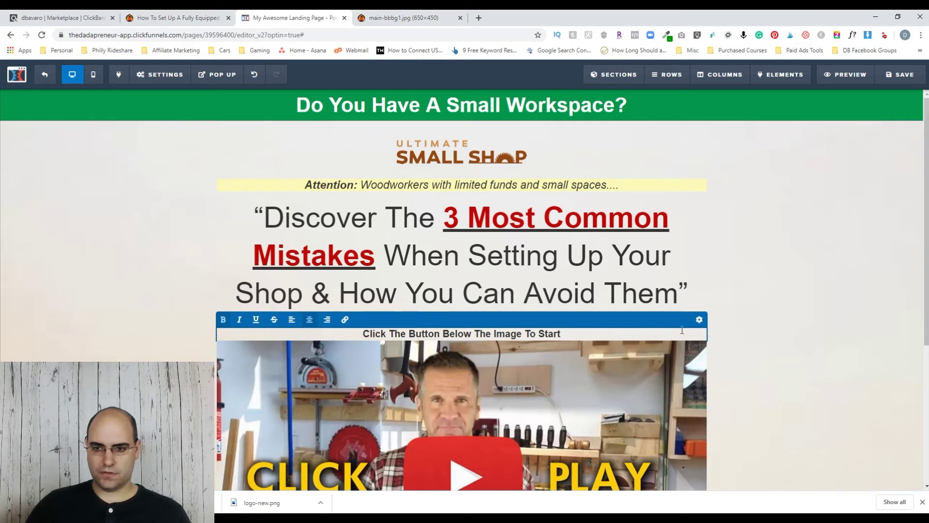
{"action": "left_click", "coordinate": [780, 331]}
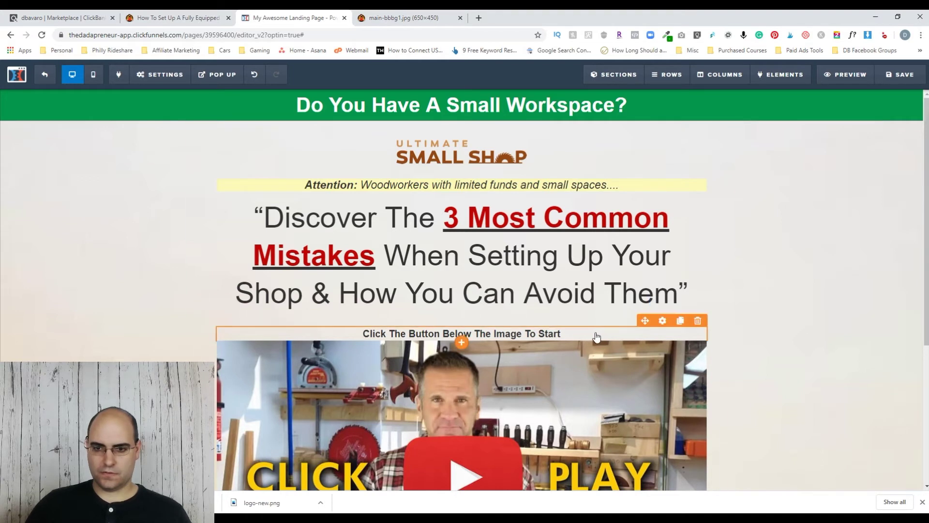
{"action": "left_click", "coordinate": [662, 321]}
{"action": "left_click_drag", "start_coordinate": [804, 157], "coordinate": [787, 153]}
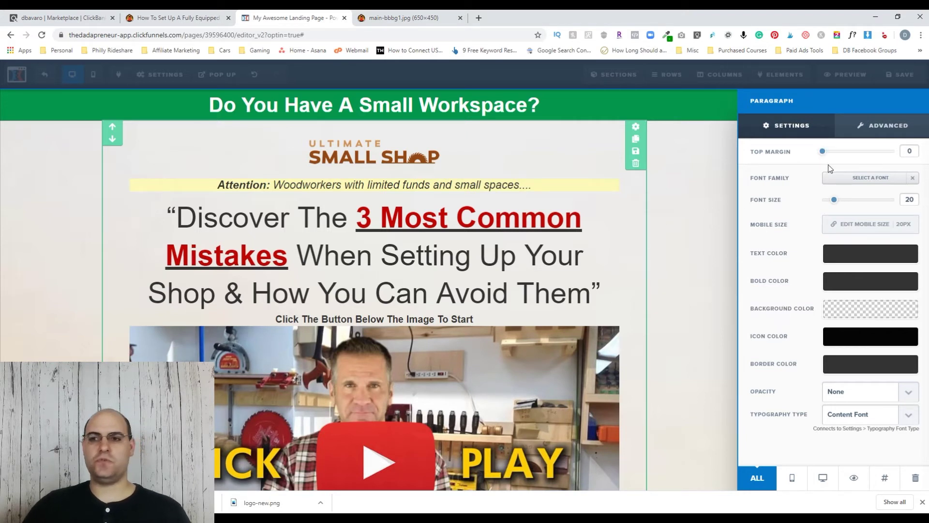
{"action": "left_click_drag", "start_coordinate": [822, 151], "coordinate": [844, 153]}
{"action": "left_click", "coordinate": [662, 260]}
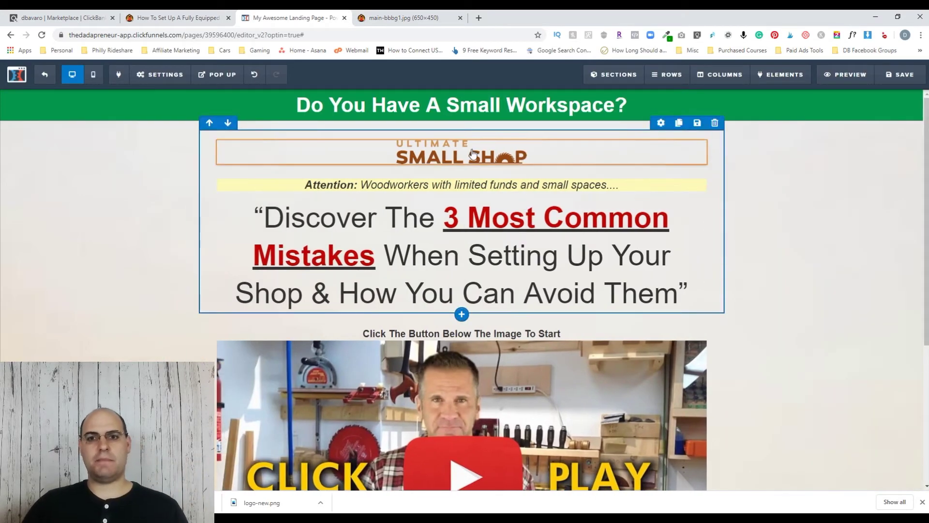
Set the top padding of the row holding the logo and headline to 0
{"action": "left_click", "coordinate": [661, 133]}
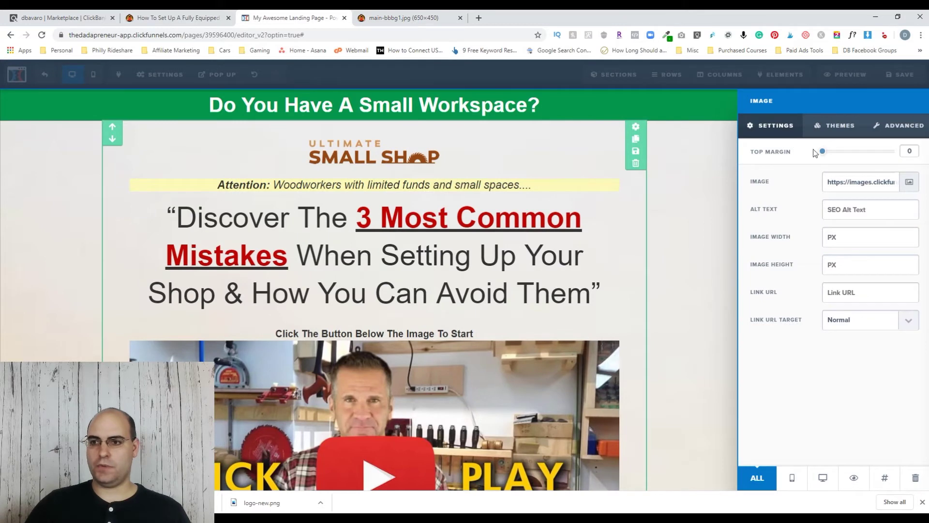
{"action": "left_click", "coordinate": [680, 183]}
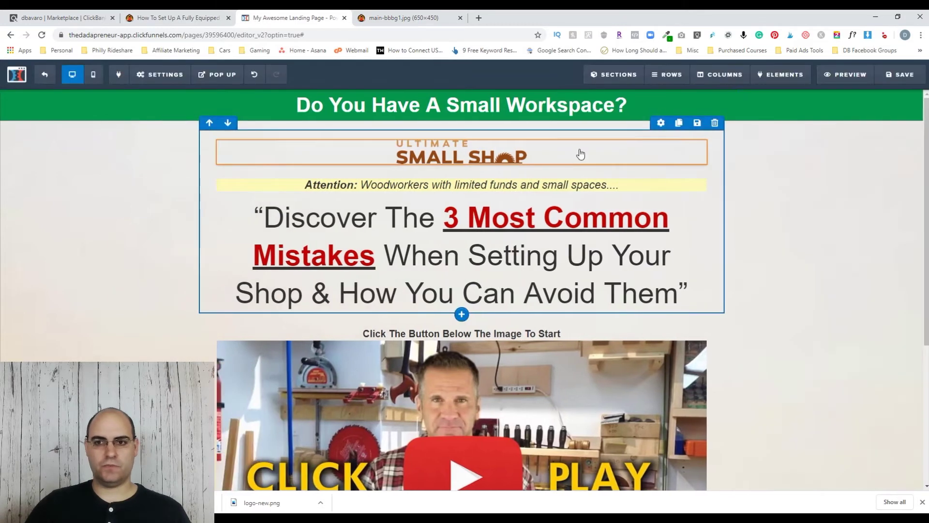
{"action": "left_click", "coordinate": [661, 124]}
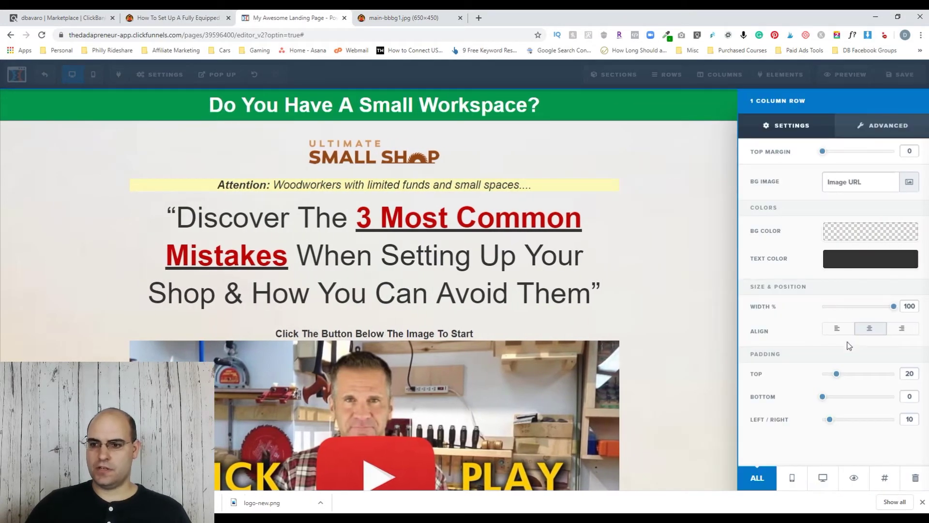
{"action": "left_click_drag", "start_coordinate": [837, 374], "coordinate": [775, 377]}
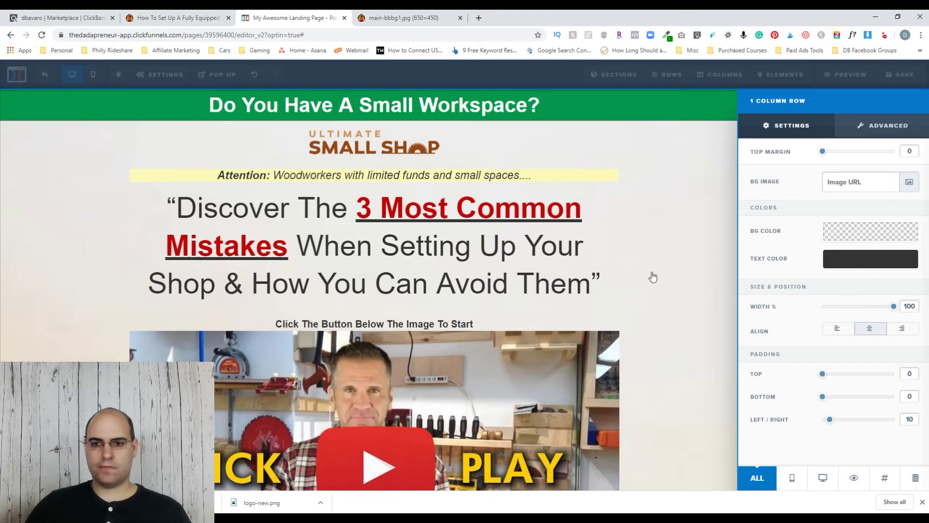
{"action": "left_click", "coordinate": [624, 262]}
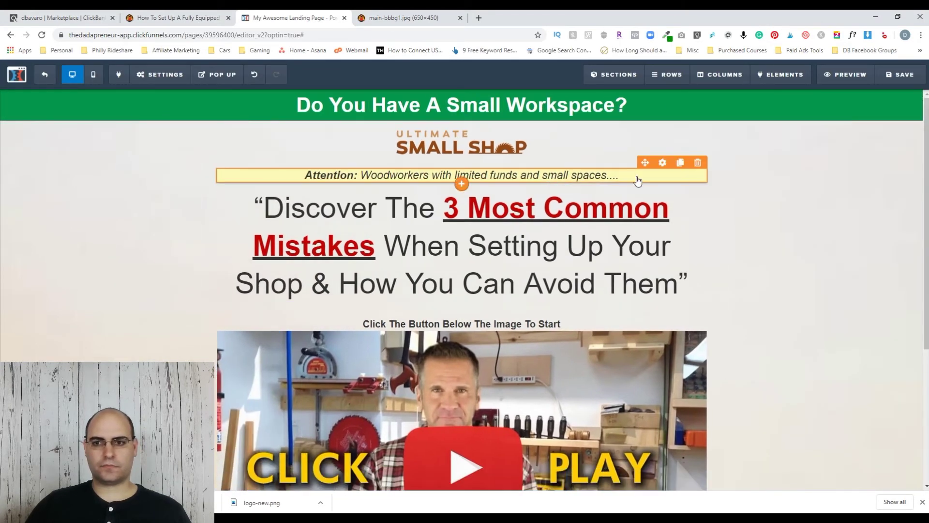
Set the top margin of the yellow "Attention: Woodworkers" sub-headline to 5
{"action": "left_click", "coordinate": [661, 166]}
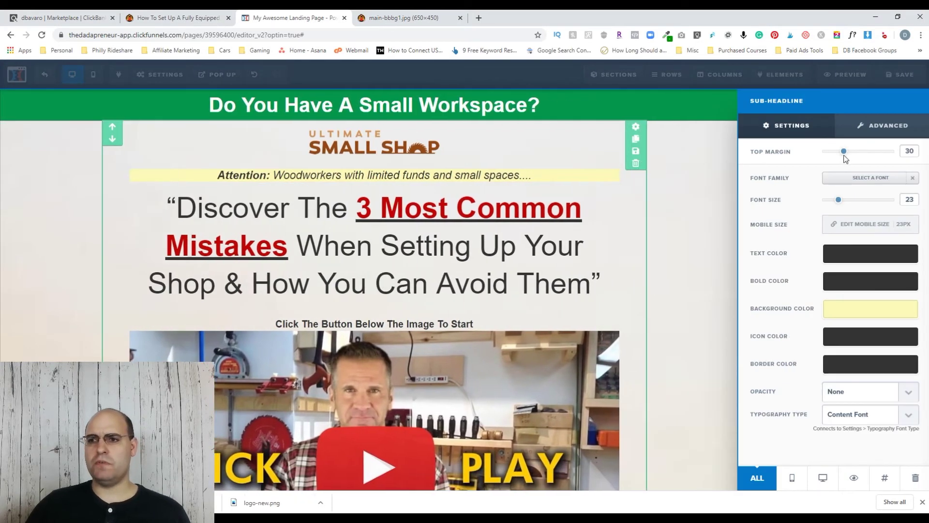
{"action": "left_click_drag", "start_coordinate": [844, 152], "coordinate": [829, 154]}
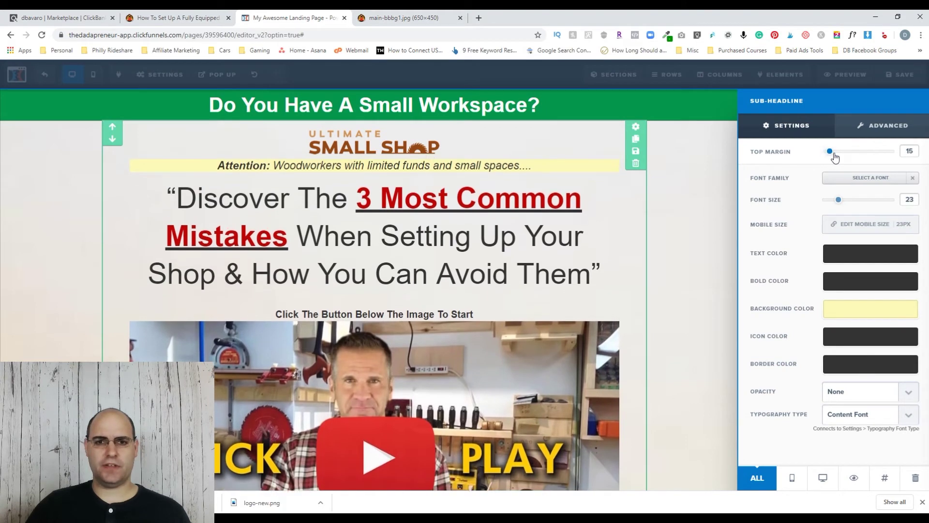
{"action": "left_click_drag", "start_coordinate": [832, 157], "coordinate": [828, 155]}
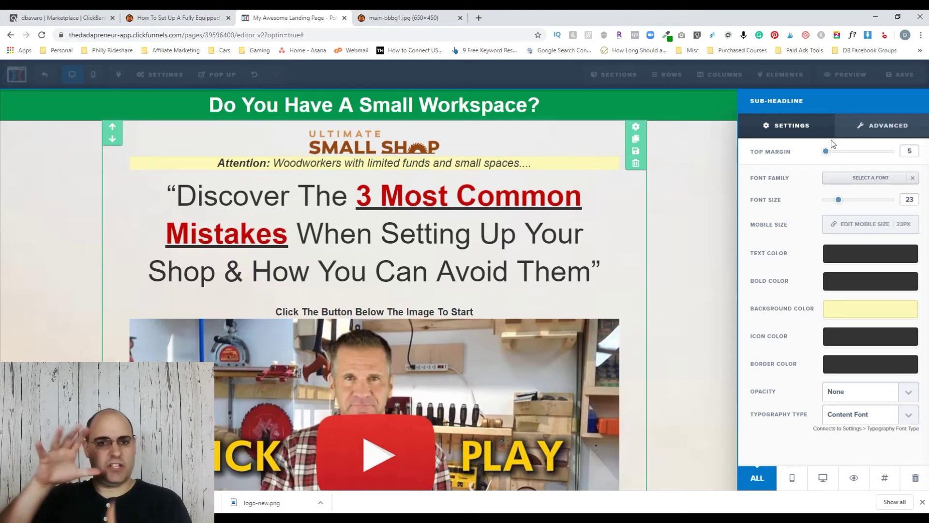
{"action": "left_click", "coordinate": [579, 243]}
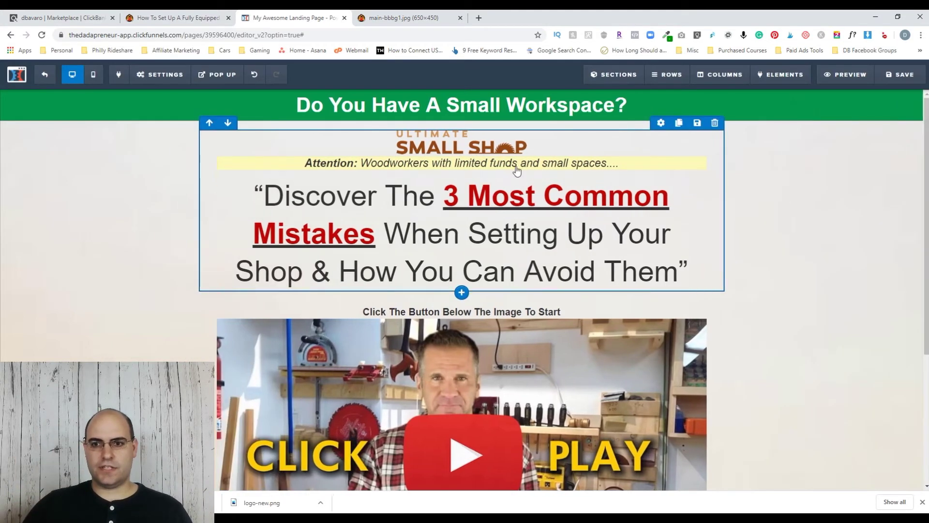
Increase the top margin of the "Discover The 3 Most Common Mistakes" headline slightly
{"action": "left_click", "coordinate": [663, 172]}
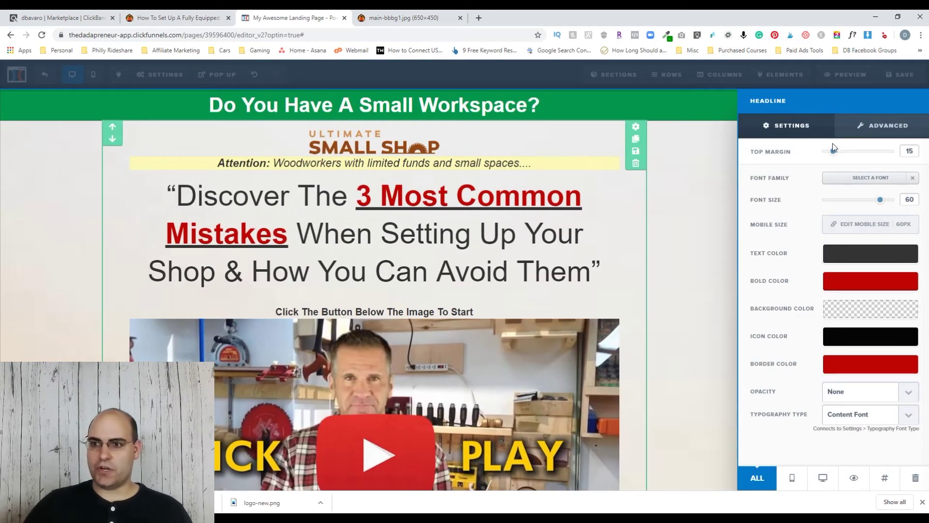
{"action": "left_click_drag", "start_coordinate": [833, 154], "coordinate": [842, 156]}
{"action": "left_click", "coordinate": [688, 271]}
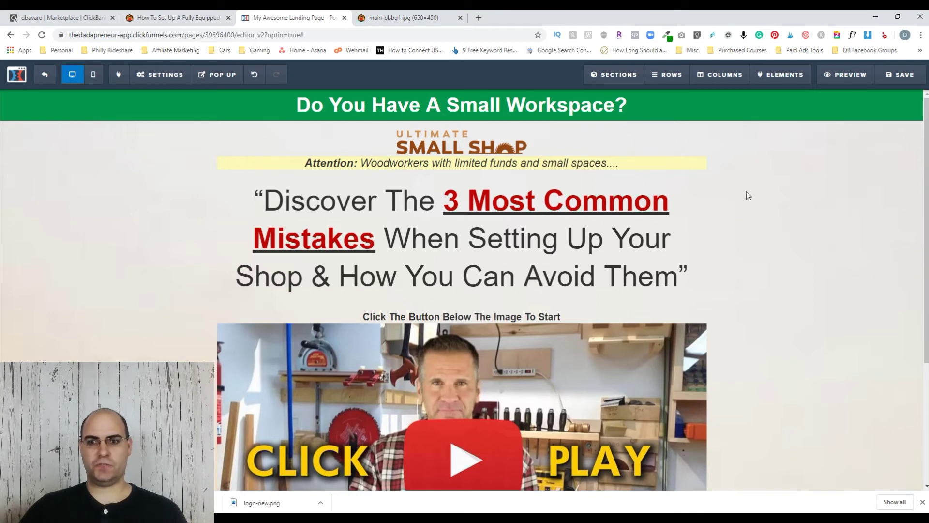
Examine the landing page's overall layout and spacing from the green banner down to the "Get Started Now" button
{"action": "scroll", "coordinate": [498, 274], "scroll_direction": "down", "scroll_amount": 4}
{"action": "scroll", "coordinate": [503, 278], "scroll_direction": "up", "scroll_amount": 4}
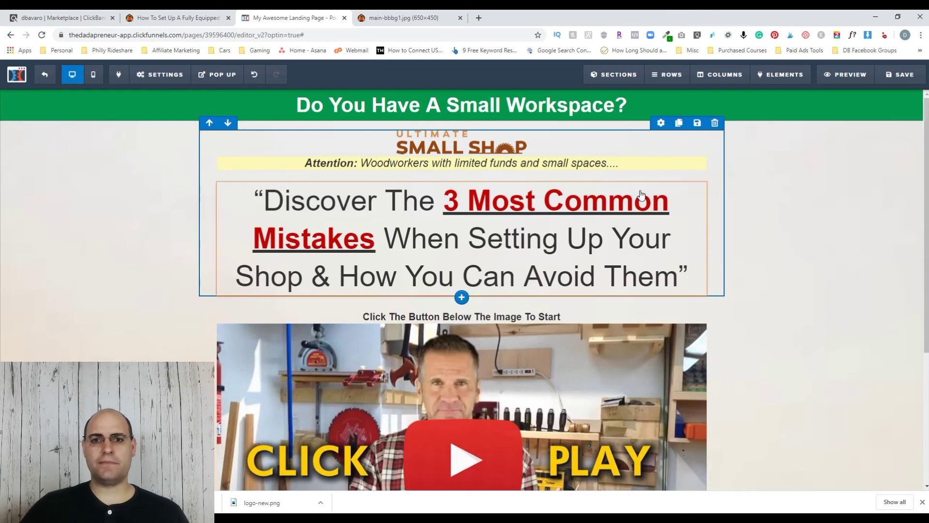
{"action": "scroll", "coordinate": [514, 145], "scroll_direction": "down", "scroll_amount": 4}
{"action": "scroll", "coordinate": [569, 271], "scroll_direction": "up", "scroll_amount": 4}
{"action": "scroll", "coordinate": [544, 220], "scroll_direction": "down", "scroll_amount": 4}
{"action": "scroll", "coordinate": [544, 220], "scroll_direction": "up", "scroll_amount": 4}
{"action": "scroll", "coordinate": [544, 220], "scroll_direction": "down", "scroll_amount": 4}
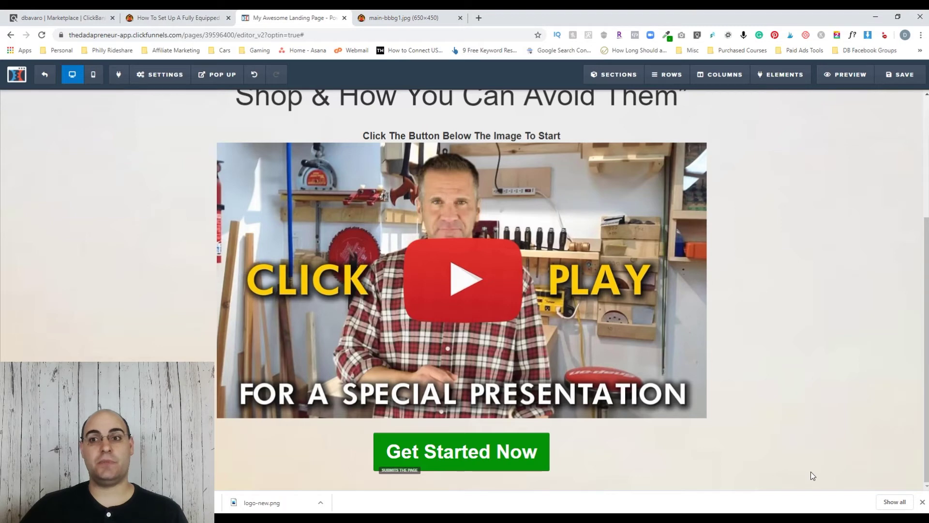
Switch to the Ultimate Small Shop sales page and examine the footer at its end
{"action": "left_click", "coordinate": [147, 17]}
{"action": "scroll", "coordinate": [423, 223], "scroll_direction": "down", "scroll_amount": 15}
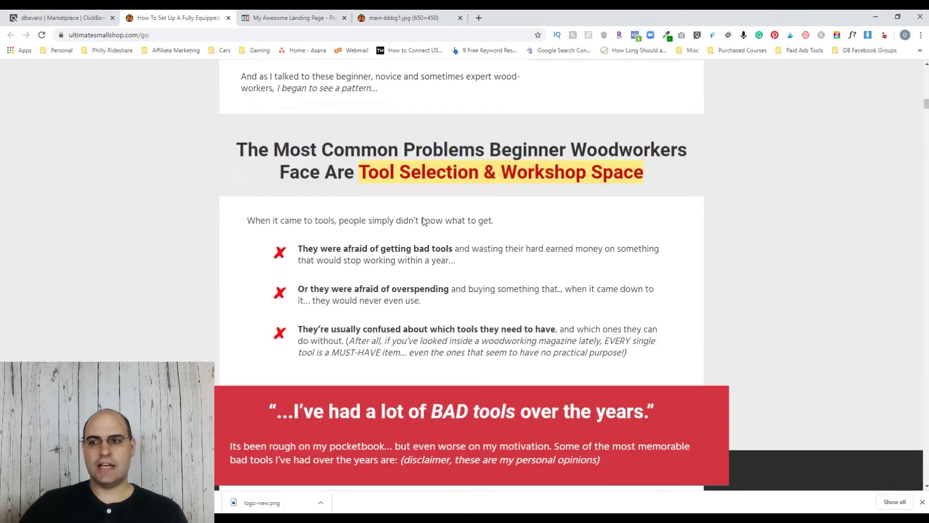
{"action": "left_click_drag", "start_coordinate": [924, 115], "coordinate": [926, 477]}
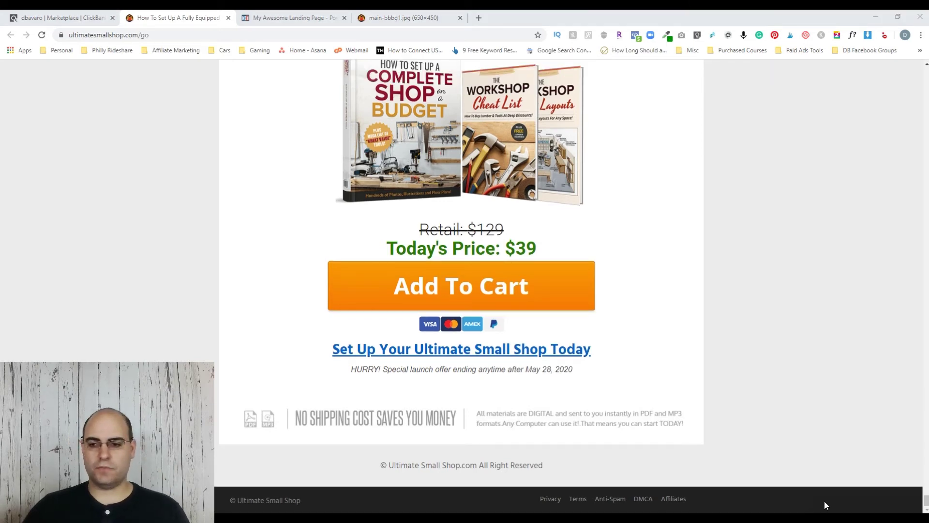
Return to the ClickFunnels editor and add a full-width section with a one-column row below the "Get Started Now" button
{"action": "left_click", "coordinate": [293, 18]}
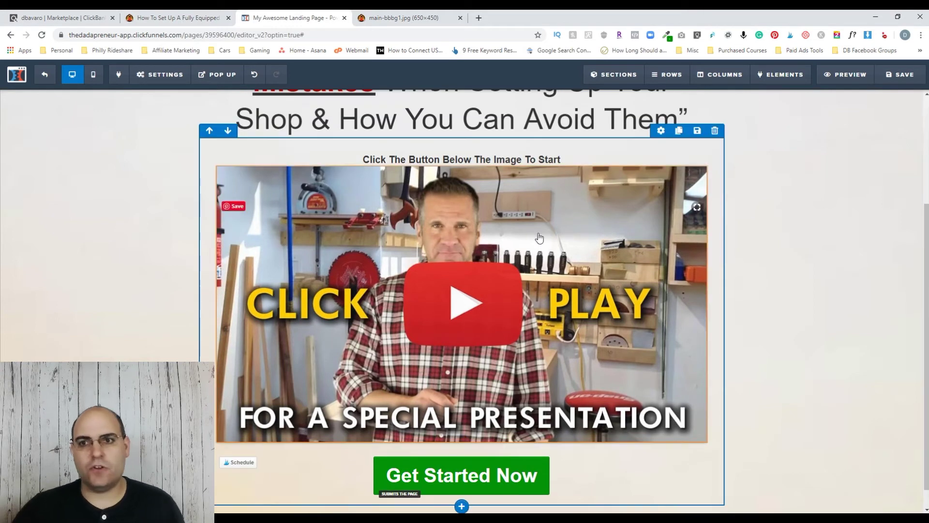
{"action": "mouse_move", "coordinate": [615, 77]}
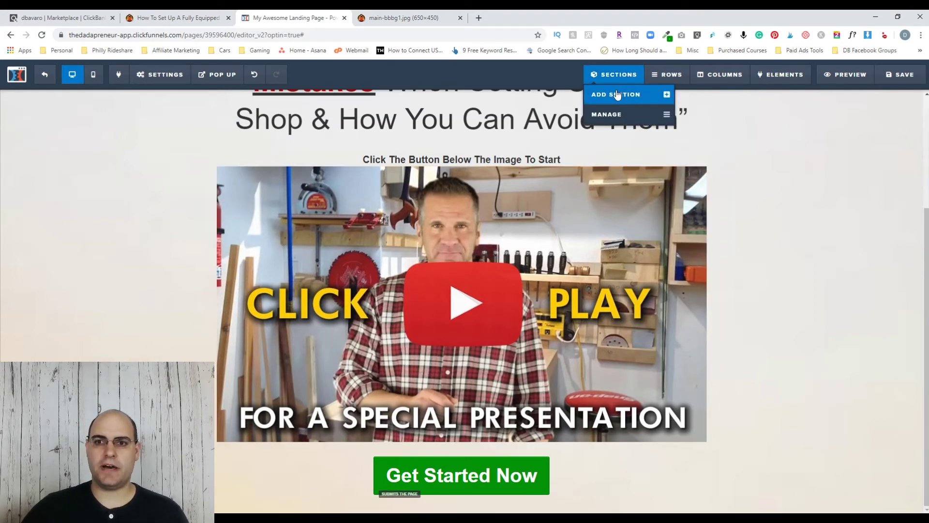
{"action": "left_click", "coordinate": [617, 95]}
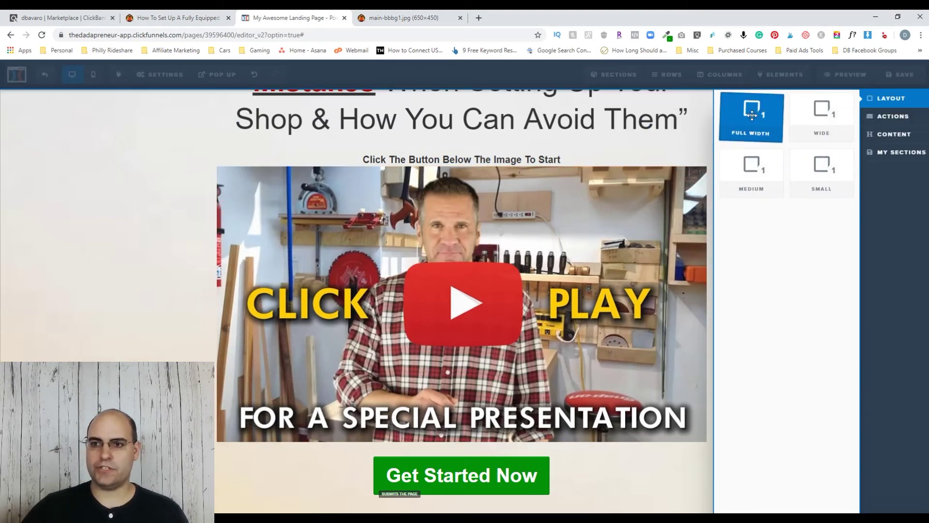
{"action": "left_click_drag", "start_coordinate": [752, 115], "coordinate": [578, 500]}
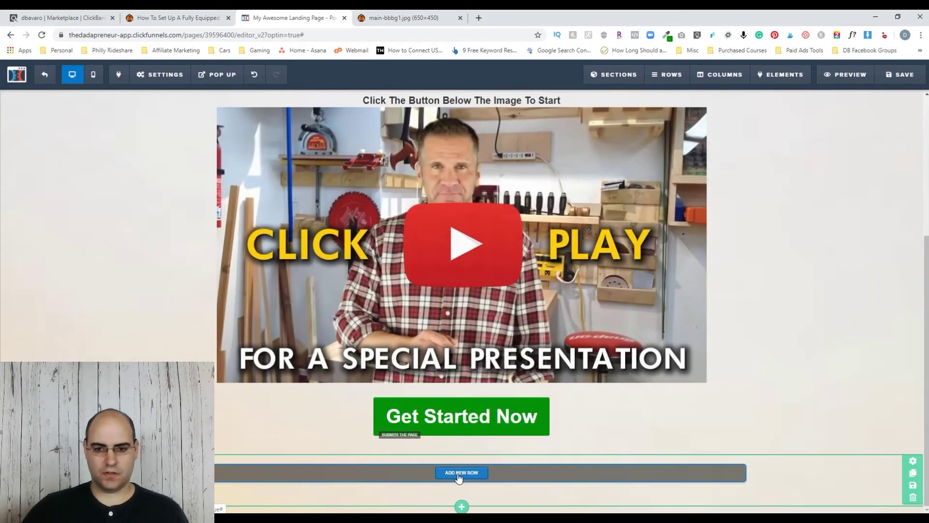
{"action": "left_click", "coordinate": [459, 478]}
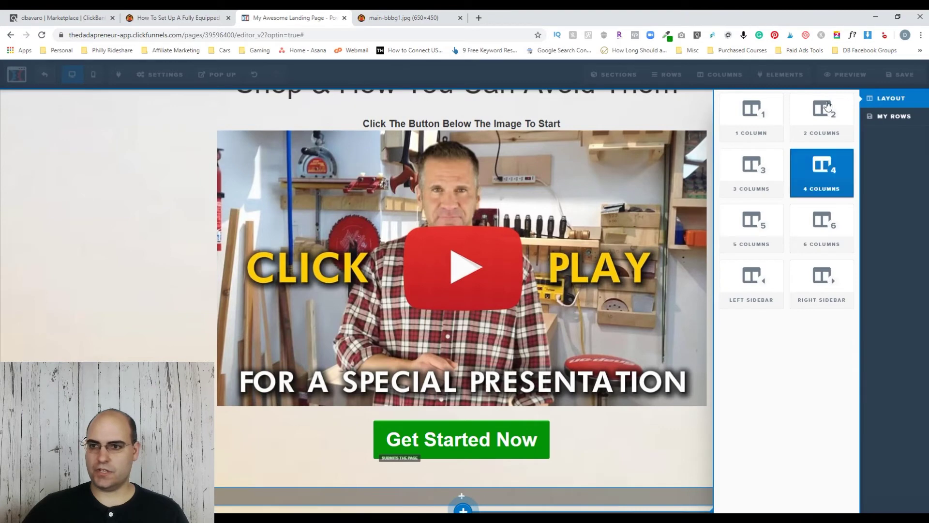
{"action": "left_click", "coordinate": [758, 109]}
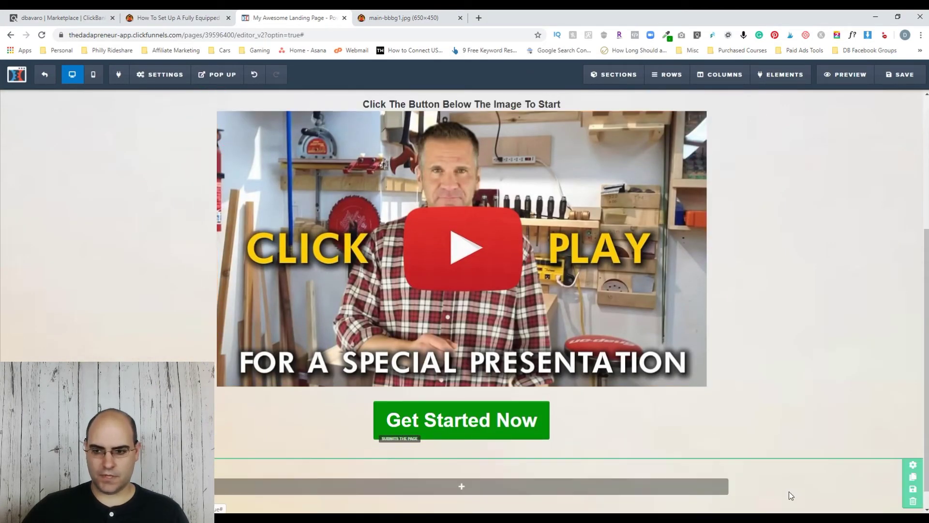
Sample the dark footer color on the sales page and apply it as the new ClickFunnels section's background color
{"action": "left_click", "coordinate": [913, 466]}
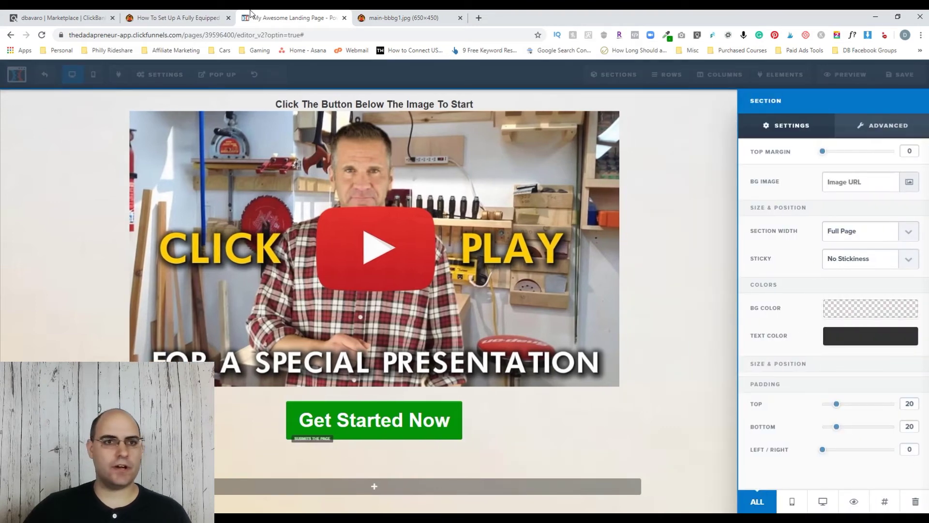
{"action": "left_click", "coordinate": [160, 18]}
{"action": "left_click", "coordinate": [668, 32]}
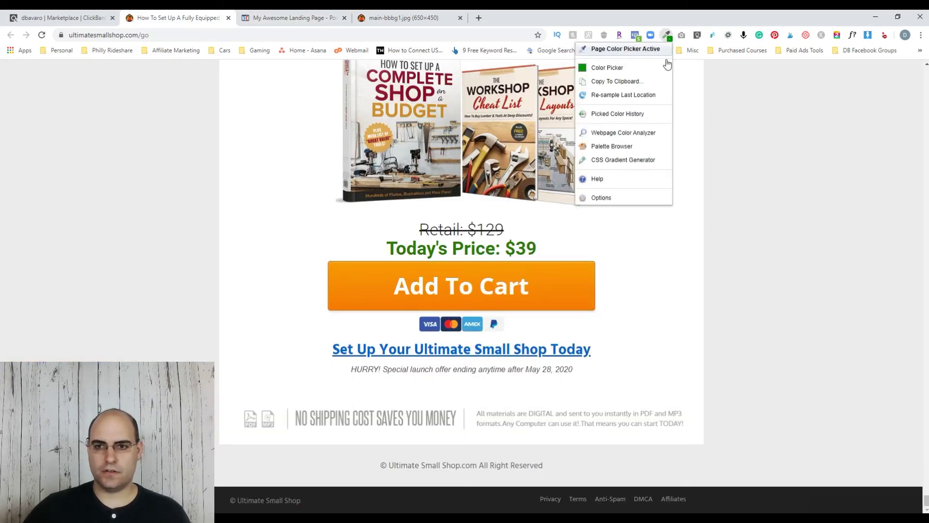
{"action": "left_click", "coordinate": [598, 66]}
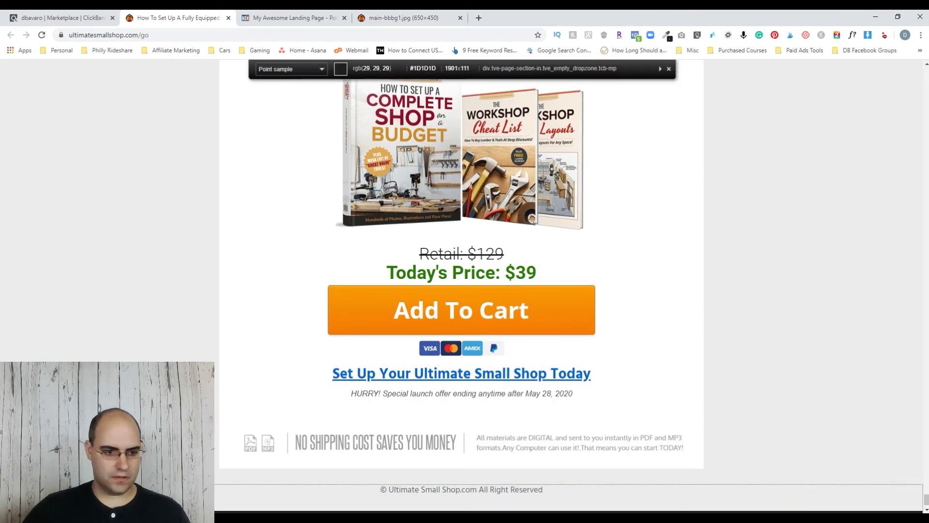
{"action": "scroll", "coordinate": [462, 290], "scroll_direction": "down", "scroll_amount": 1}
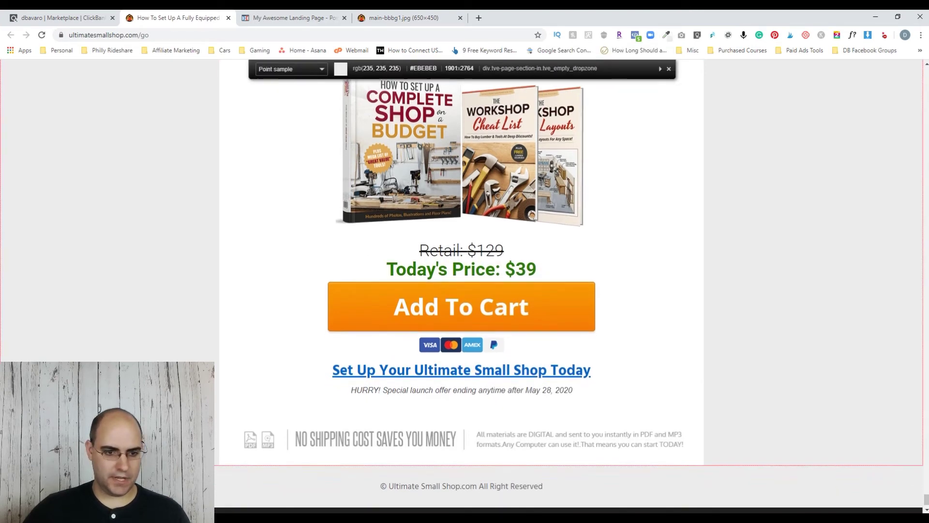
{"action": "key", "text": "ctrl+Tab"}
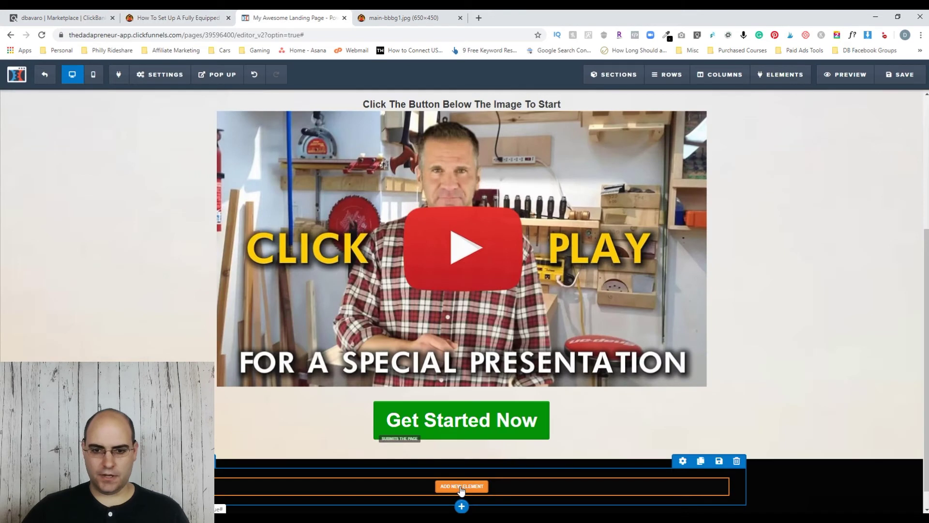
Add a paragraph element to the new dark footer section's row
{"action": "left_click", "coordinate": [461, 488]}
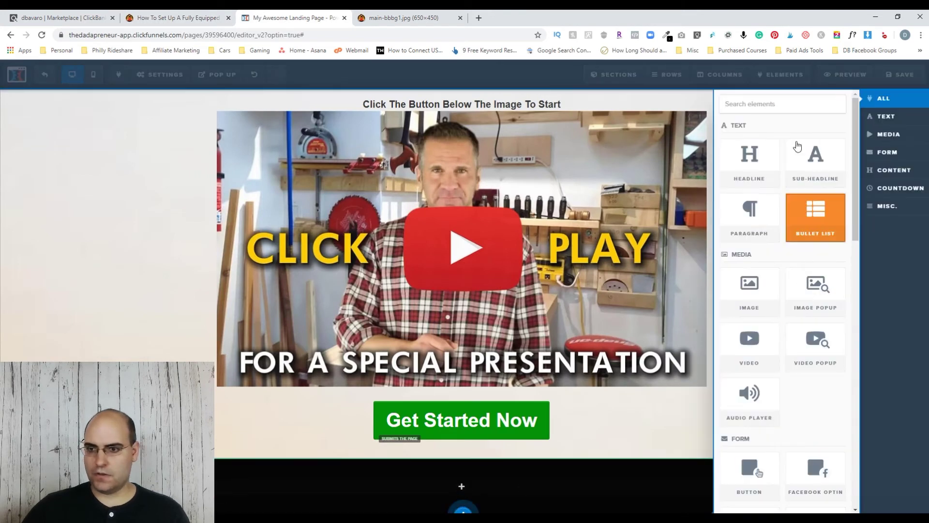
{"action": "left_click", "coordinate": [746, 215]}
{"action": "scroll", "coordinate": [536, 467], "scroll_direction": "down", "scroll_amount": 1}
{"action": "mouse_move", "coordinate": [647, 468]}
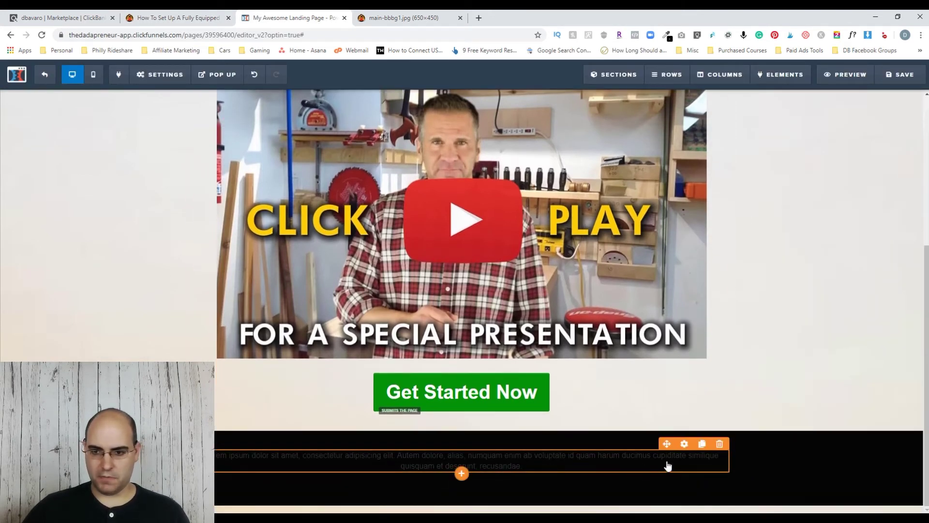
Set the footer paragraph's text color to white (#ffffff)
{"action": "left_click", "coordinate": [684, 449]}
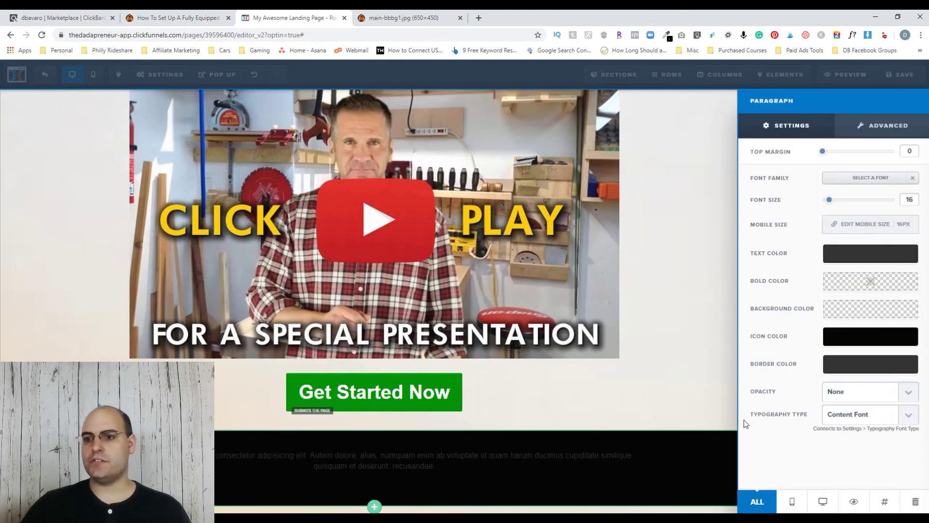
{"action": "left_click", "coordinate": [848, 258]}
{"action": "left_click", "coordinate": [810, 291]}
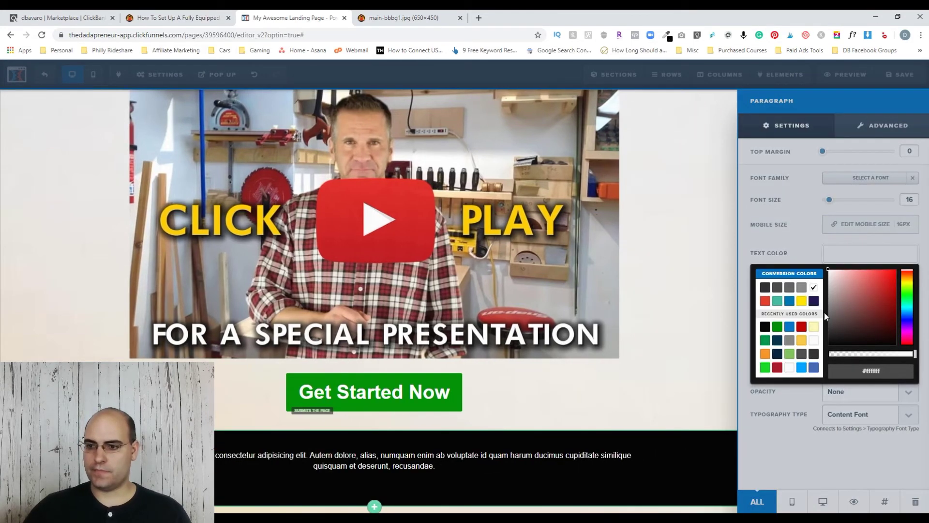
{"action": "left_click", "coordinate": [631, 389]}
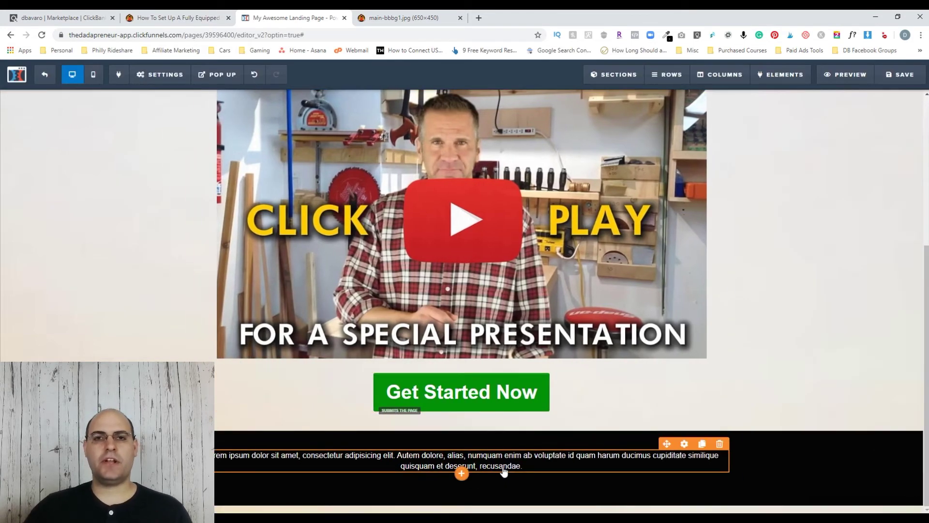
Replace the footer paragraph's placeholder text with "2020 Dad Skills. All Rights Reserved."
{"action": "scroll", "coordinate": [498, 459], "scroll_direction": "up", "scroll_amount": 1}
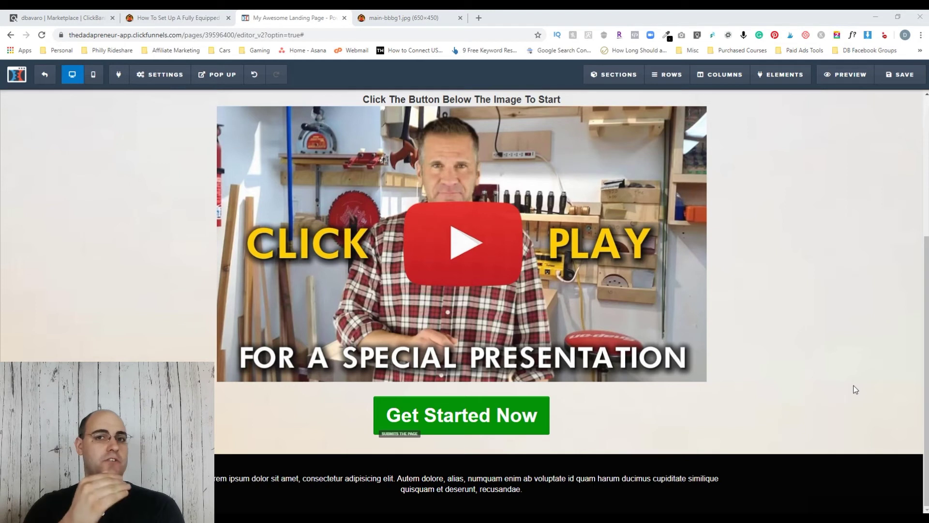
{"action": "left_click", "coordinate": [265, 481]}
{"action": "key", "text": "ctrl+a"}
{"action": "key", "text": "BackSpace"}
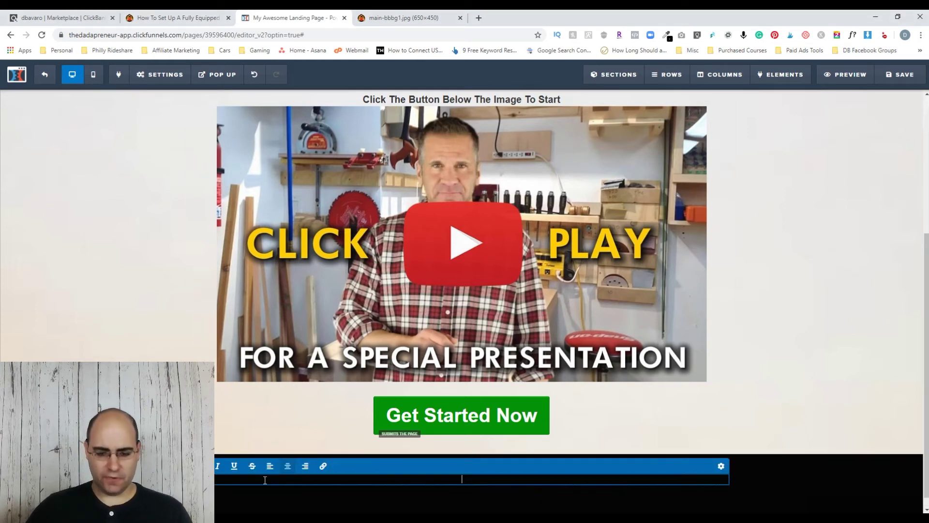
{"action": "type", "text": "2020"}
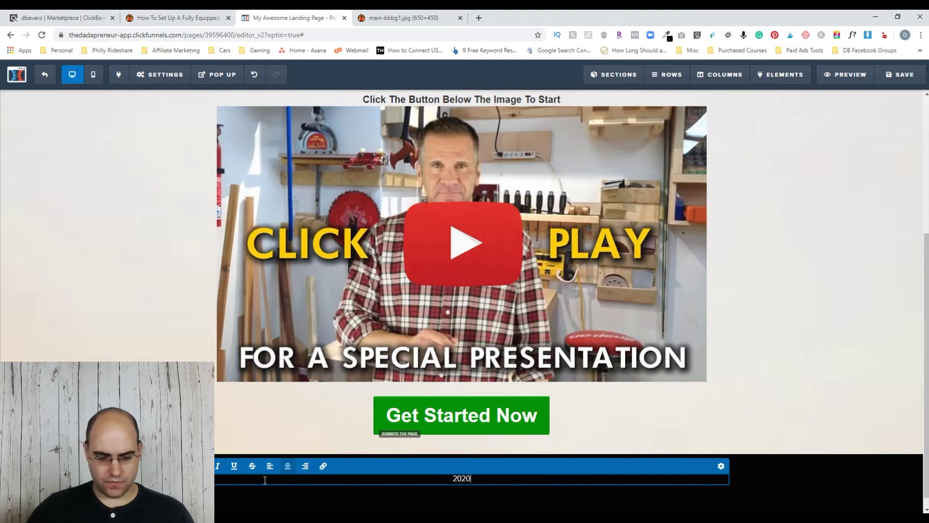
{"action": "type", "text": " Dad Skills"}
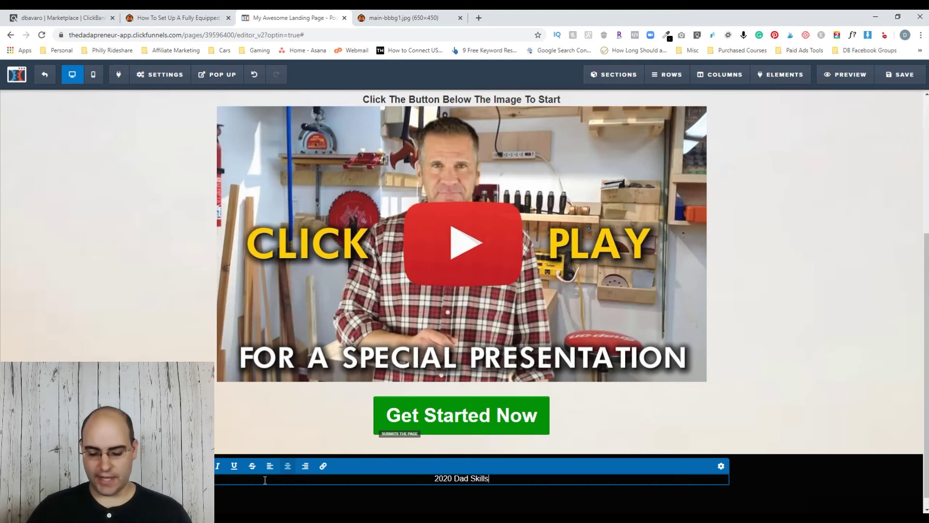
{"action": "type", "text": ". Al"}
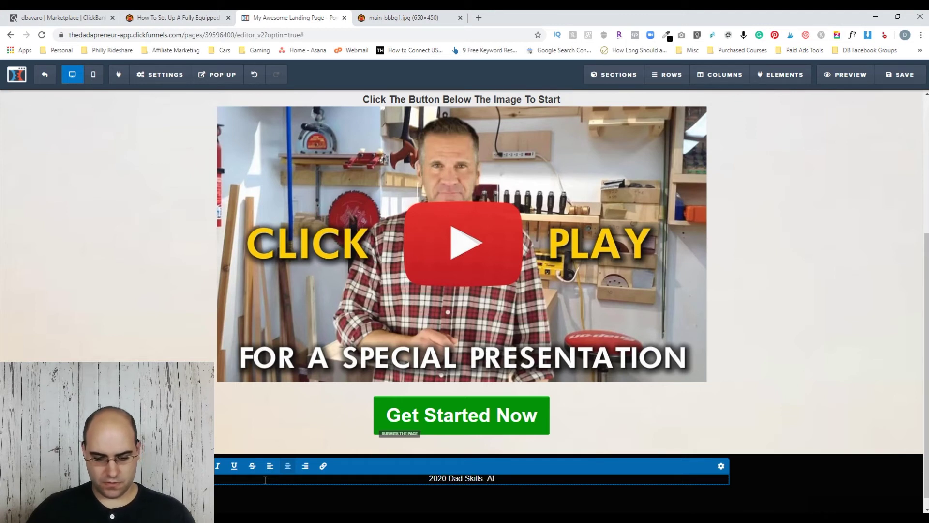
{"action": "type", "text": "l Right s "}
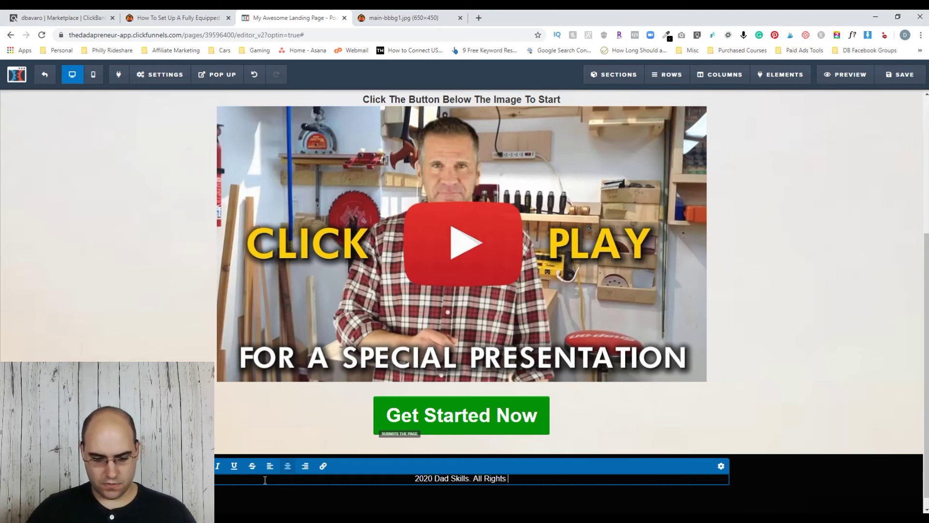
{"action": "type", "text": "Reserved"}
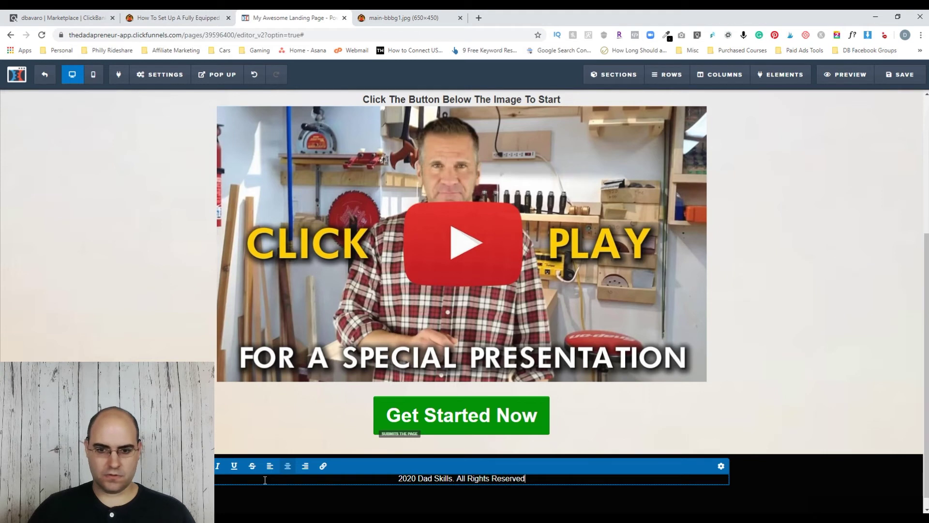
{"action": "type", "text": "."}
Add "Privacy - Terms - Affiliate Disclosure - Fan Page" above the copyright line and the Facebook non-endorsement and trademark disclaimer below it
{"action": "key", "text": "Return"}
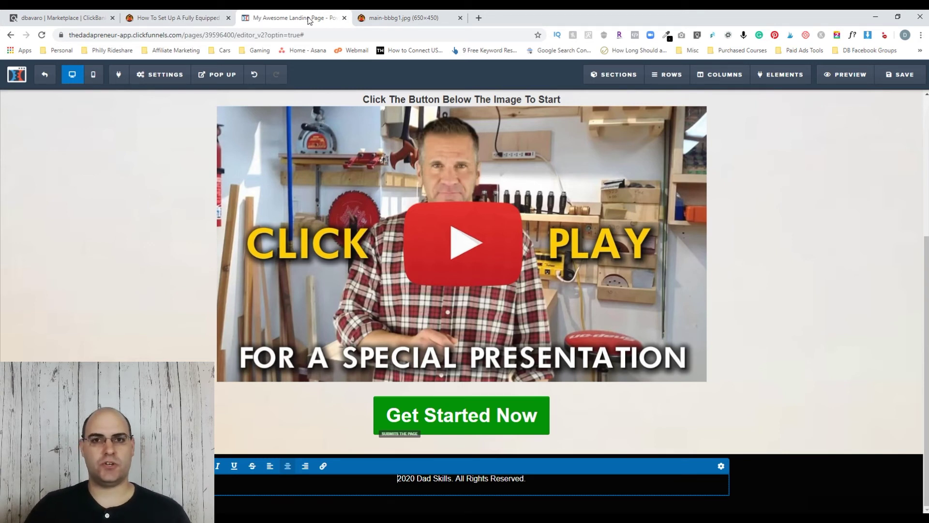
{"action": "type", "text": "Privacy - Terms - Affiliate Disclosure - Fan Page"}
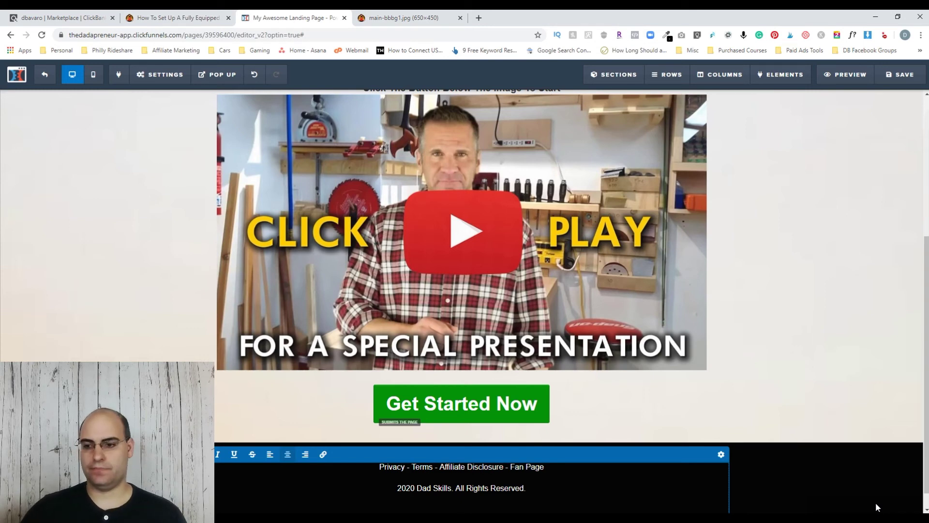
{"action": "type", "text": "This site is not a part of the Facebook website or Facebook Inc. Additionally, this site is NOT endorsed by Facebook in any way. FACEBOOK is a trademark of FACEBOOK, Inc."}
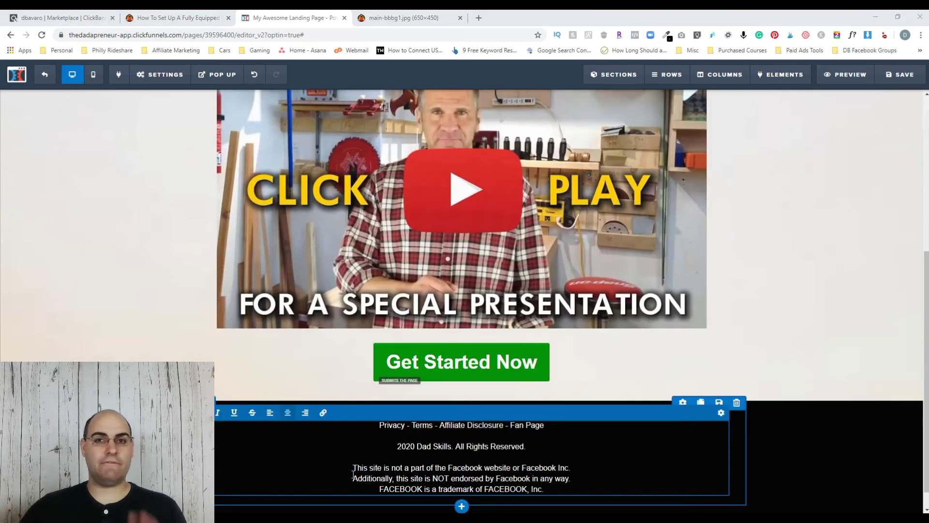
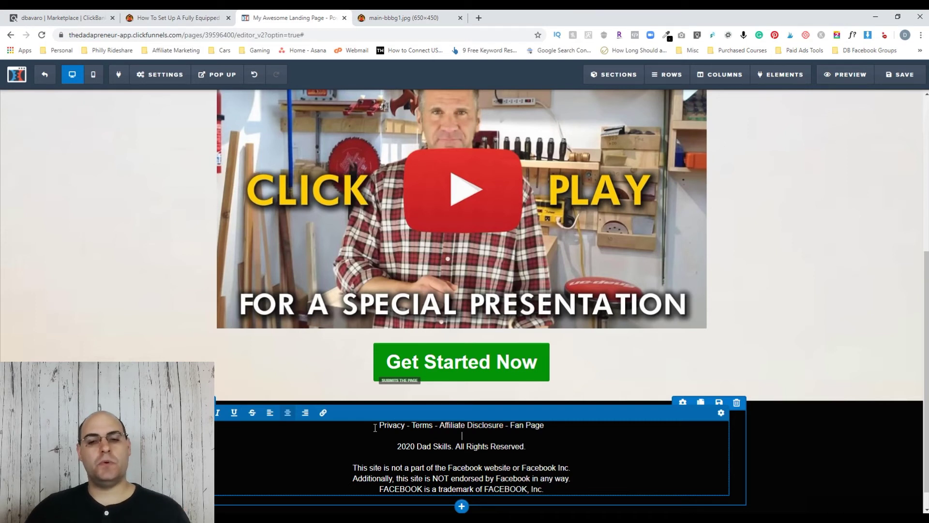
Turn the word "Privacy" in the footer text into a link
{"action": "left_click_drag", "start_coordinate": [379, 427], "coordinate": [406, 428]}
{"action": "left_click", "coordinate": [323, 412]}
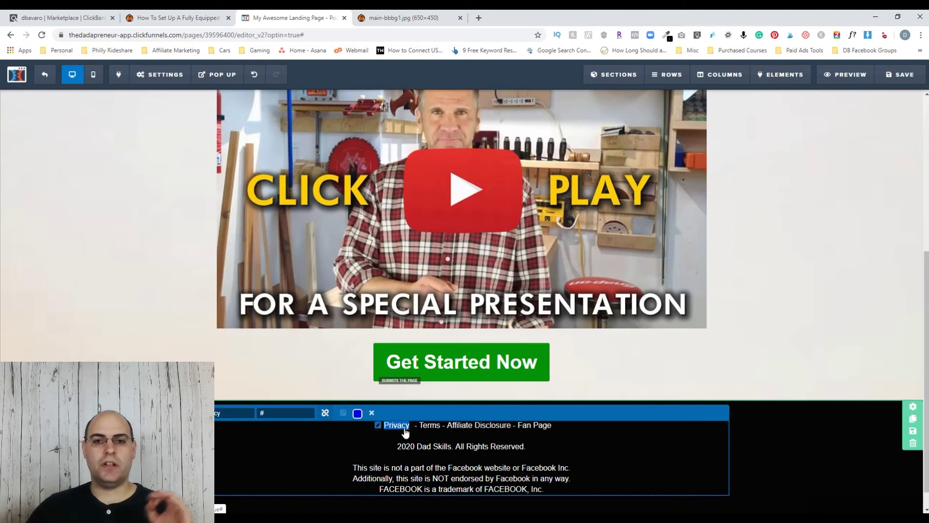
Open the privacy policy from the Ultimate Small Shop sales page's footer and copy its web address
{"action": "scroll", "coordinate": [422, 231], "scroll_direction": "up", "scroll_amount": 5}
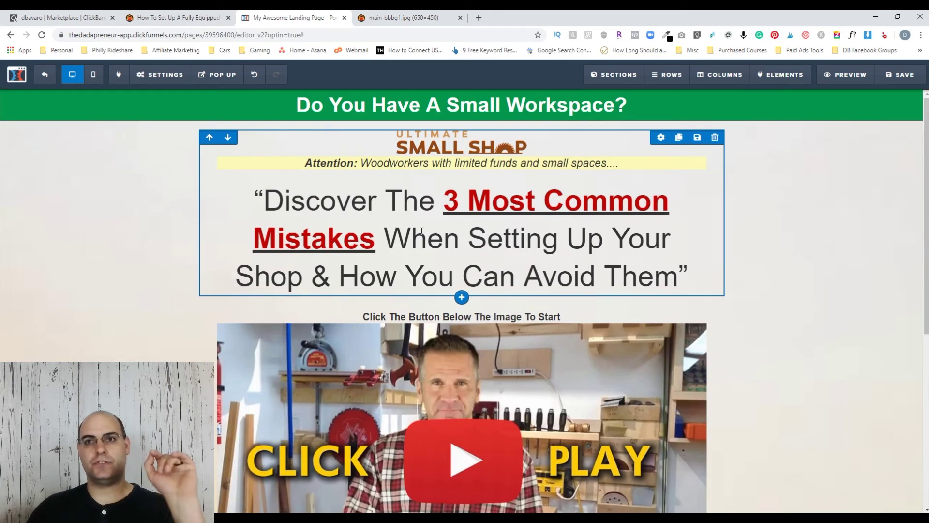
{"action": "left_click", "coordinate": [139, 18]}
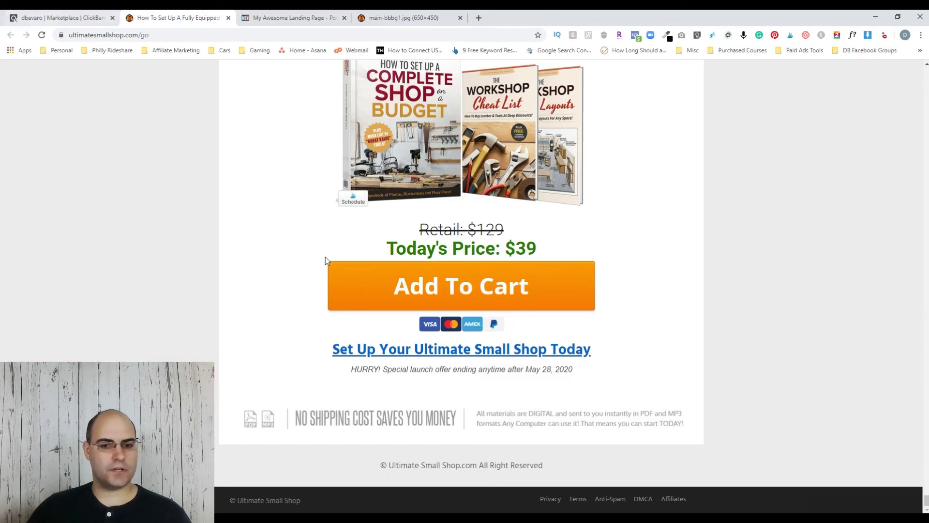
{"action": "left_click", "coordinate": [551, 499]}
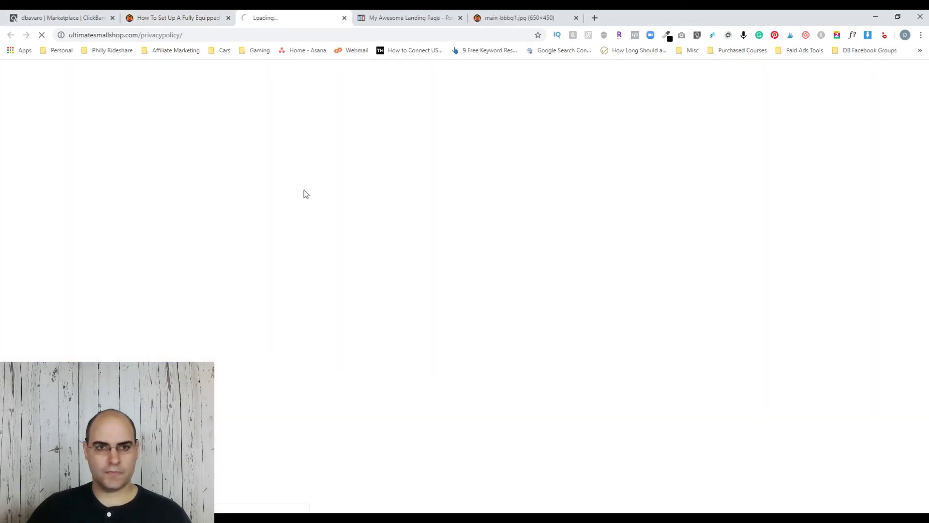
{"action": "left_click", "coordinate": [188, 37]}
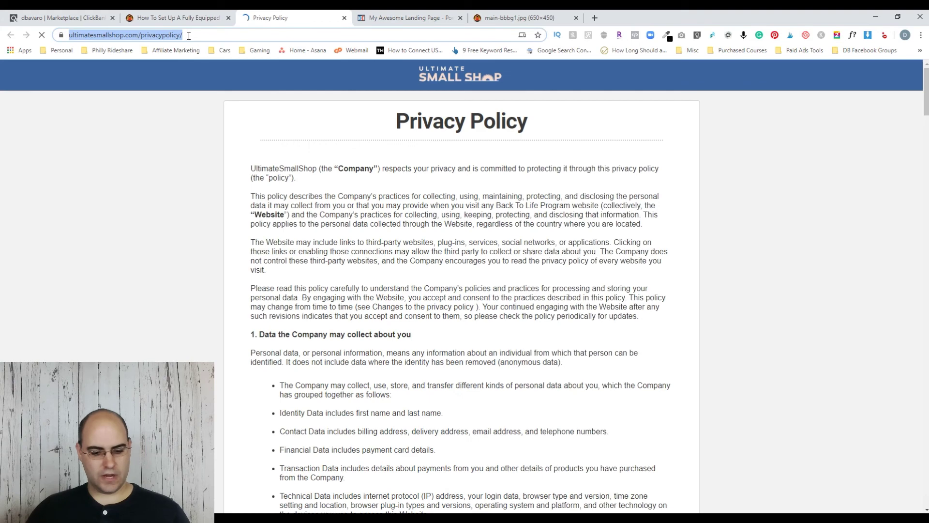
Return to the ClickFunnels editor and paste the ultimatesmallshop.com/privacypolicy/ address as the footer's Privacy link target
{"action": "left_click", "coordinate": [387, 17]}
{"action": "scroll", "coordinate": [406, 378], "scroll_direction": "down", "scroll_amount": 5}
{"action": "left_click", "coordinate": [400, 441]}
{"action": "left_click", "coordinate": [286, 427]}
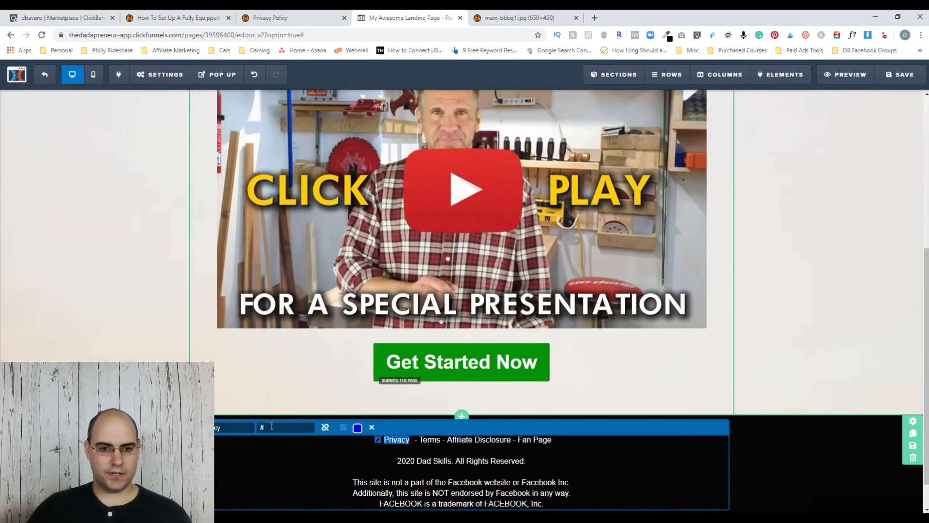
{"action": "key", "text": "ctrl+v"}
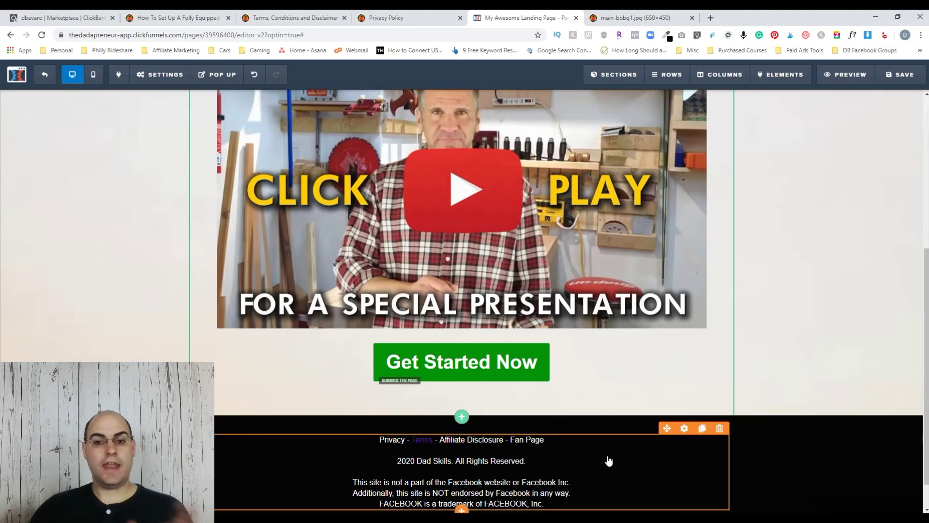
{"action": "scroll", "coordinate": [604, 366], "scroll_direction": "up", "scroll_amount": 5}
{"action": "scroll", "coordinate": [601, 360], "scroll_direction": "down", "scroll_amount": 5}
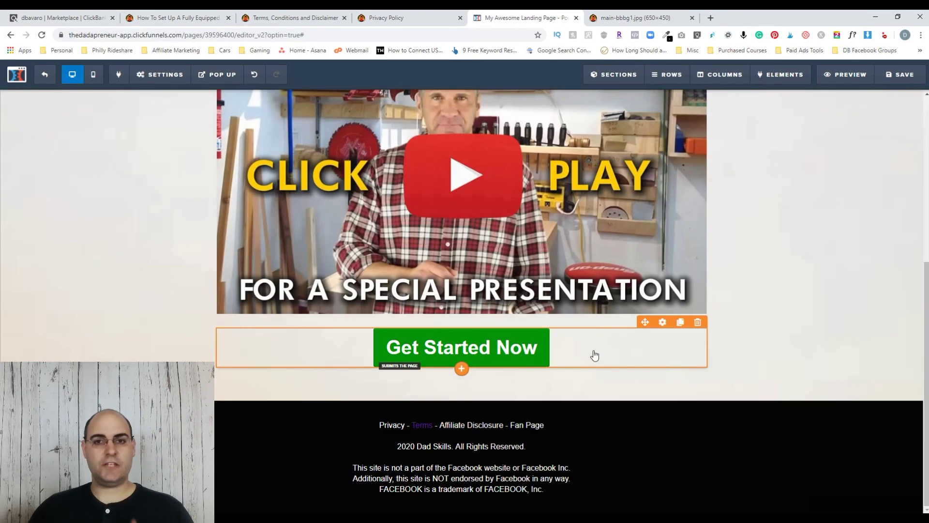
{"action": "scroll", "coordinate": [595, 355], "scroll_direction": "up", "scroll_amount": 5}
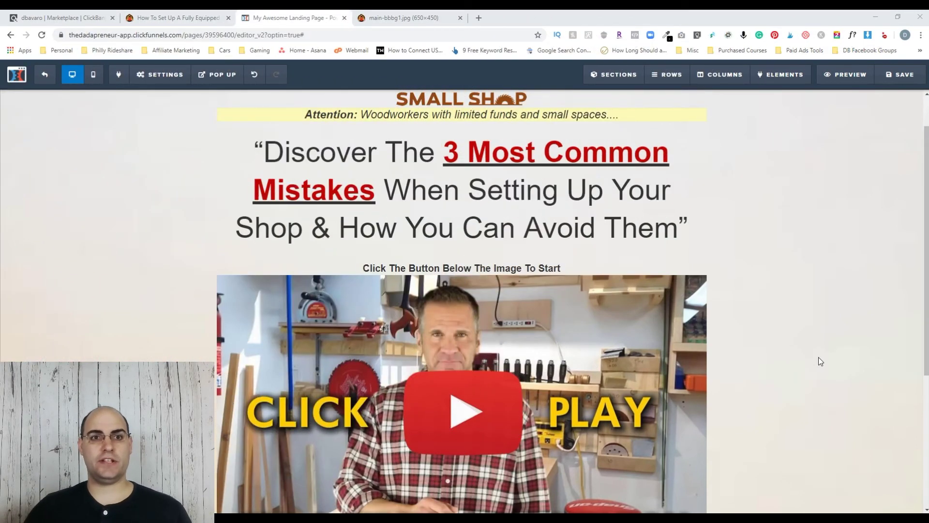
Show the page's pop-up in the editor
{"action": "mouse_move", "coordinate": [212, 78]}
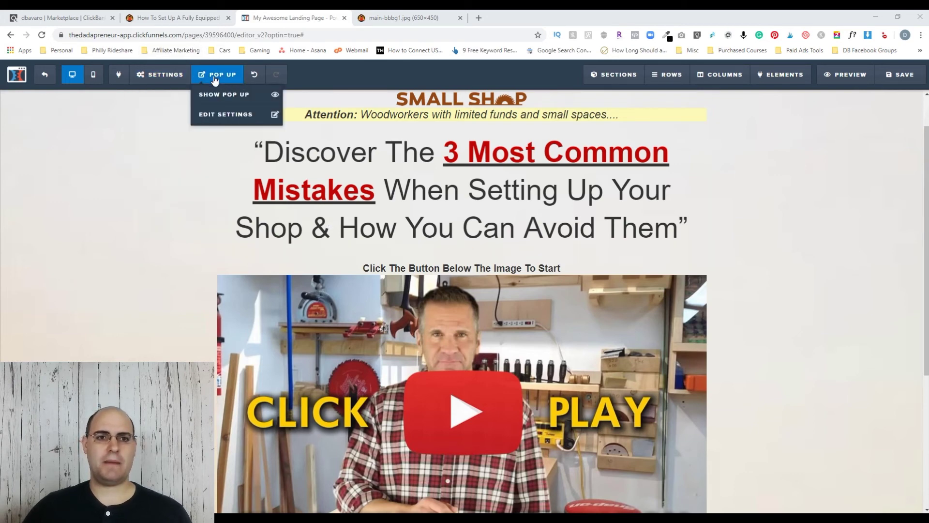
{"action": "left_click", "coordinate": [230, 100]}
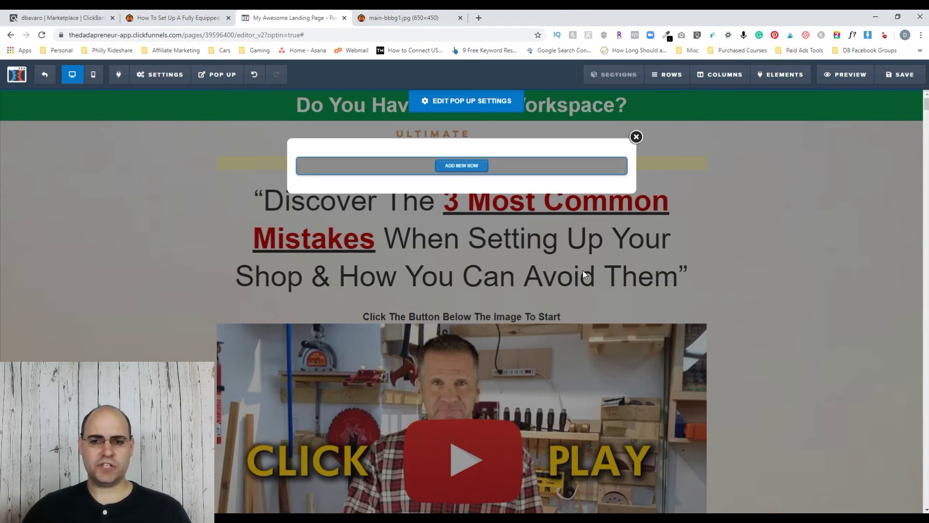
{"action": "scroll", "coordinate": [583, 270], "scroll_direction": "down", "scroll_amount": 8}
{"action": "scroll", "coordinate": [493, 332], "scroll_direction": "up", "scroll_amount": 3}
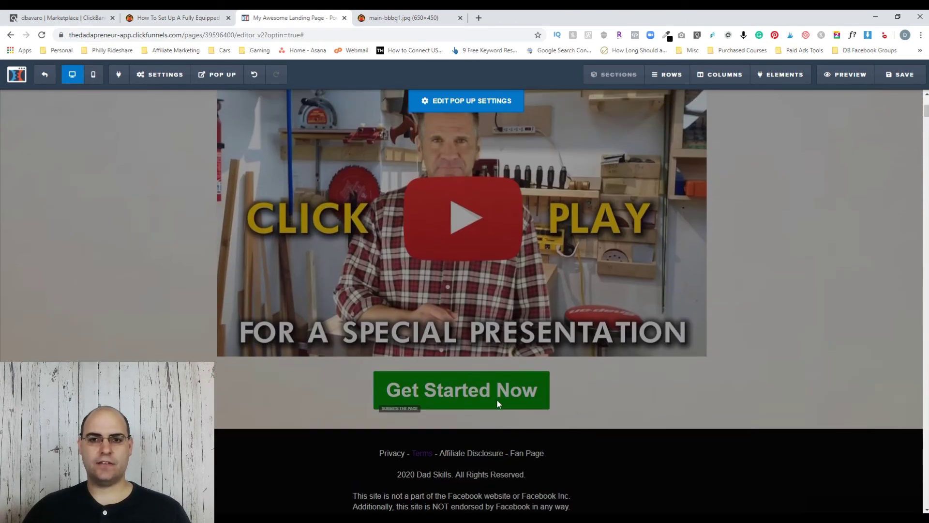
{"action": "scroll", "coordinate": [497, 400], "scroll_direction": "up", "scroll_amount": 5}
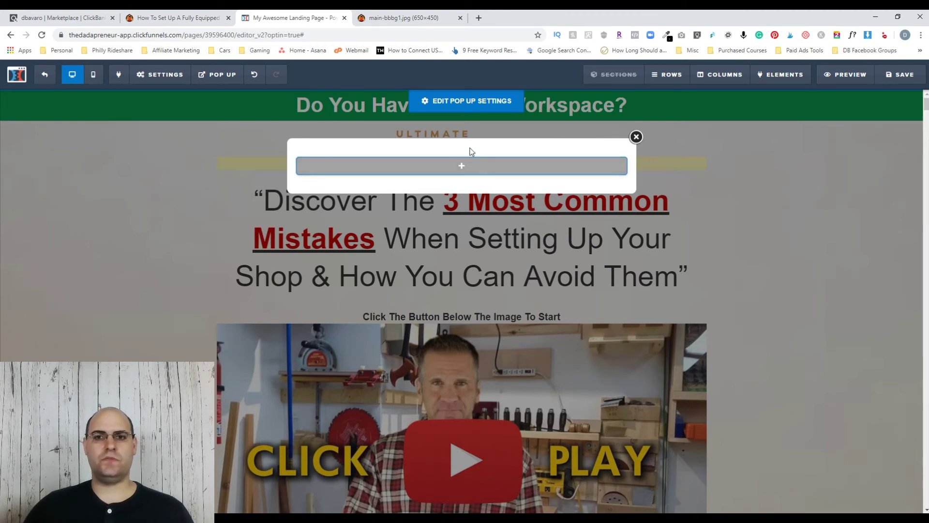
Add a one-column row containing a sub-headline element to the empty pop-up
{"action": "left_click", "coordinate": [462, 166]}
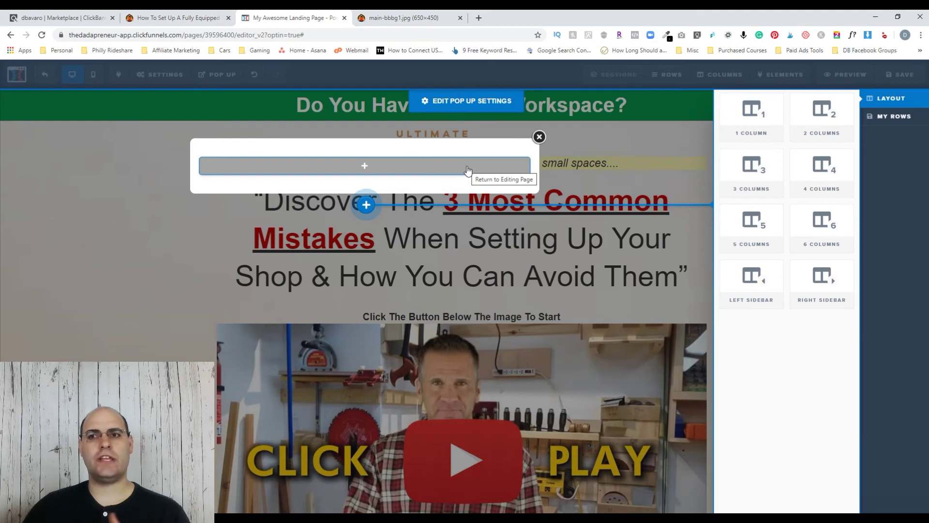
{"action": "left_click", "coordinate": [758, 117]}
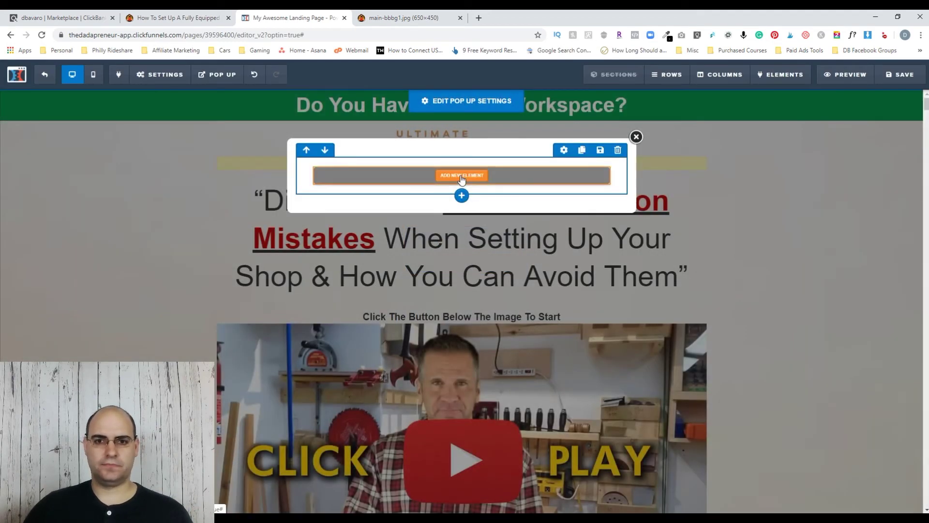
{"action": "left_click", "coordinate": [462, 177]}
{"action": "left_click", "coordinate": [818, 168]}
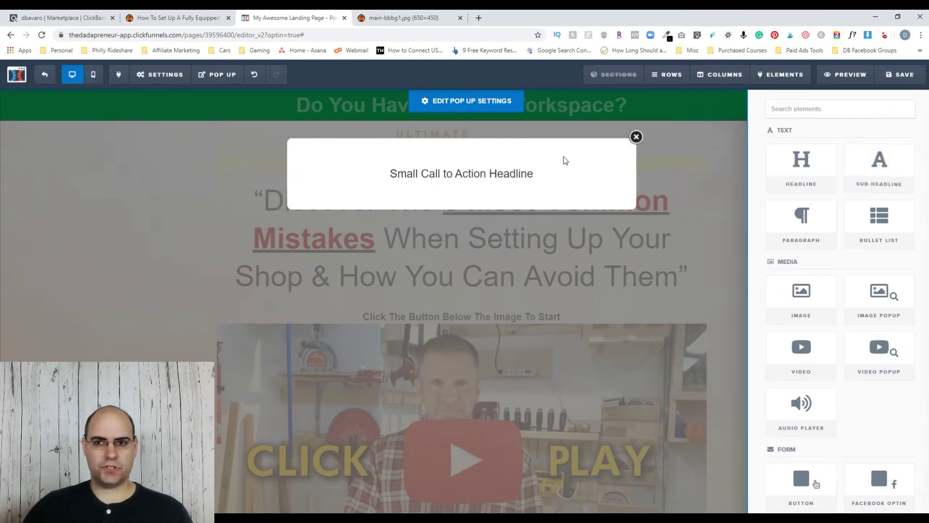
Replace the pop-up sub-headline's placeholder text with "Grab Your Free Thing!"
{"action": "left_click", "coordinate": [489, 173]}
{"action": "triple_click", "coordinate": [491, 173]}
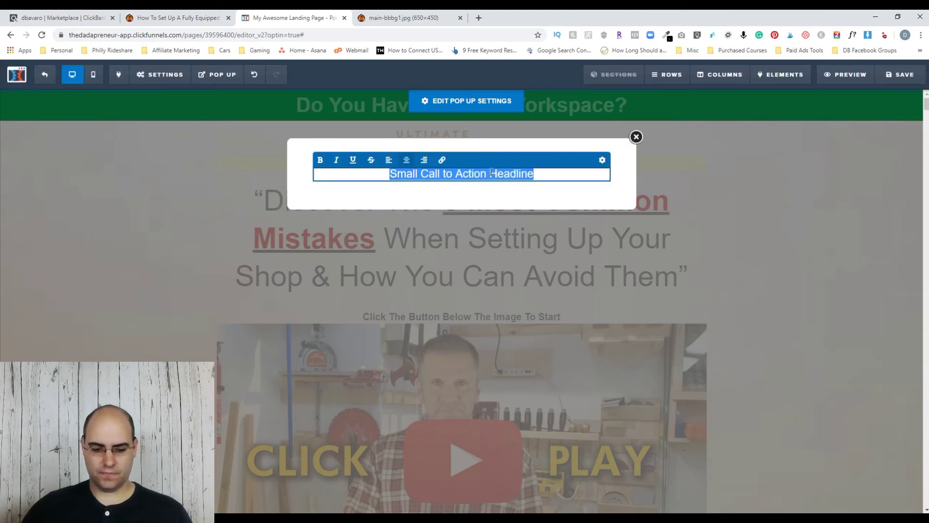
{"action": "type", "text": "GRab You"}
{"action": "key", "text": "BackSpace"}
{"action": "key", "text": "BackSpace"}
{"action": "key", "text": "BackSpace"}
{"action": "key", "text": "BackSpace"}
{"action": "key", "text": "BackSpace"}
{"action": "key", "text": "BackSpace"}
{"action": "key", "text": "BackSpace"}
{"action": "type", "text": "rab "}
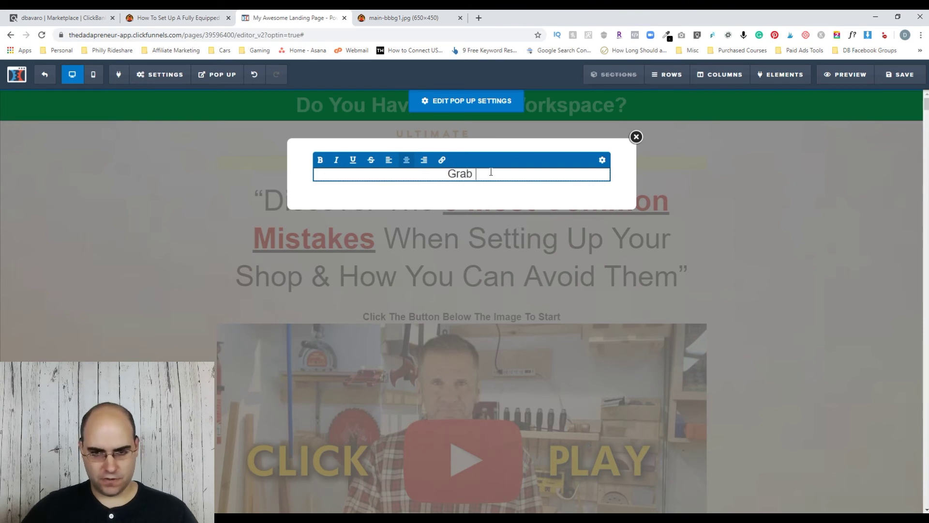
{"action": "type", "text": "Your Free "}
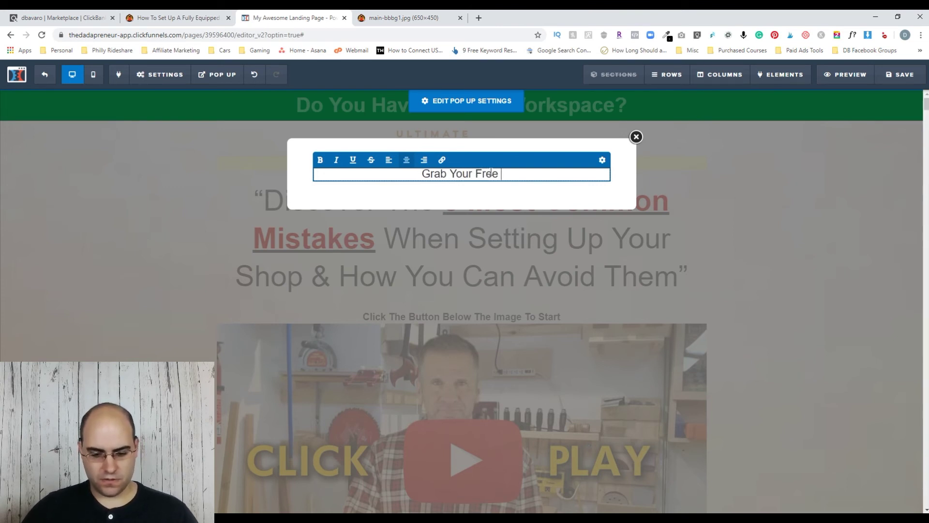
{"action": "type", "text": "Thing!"}
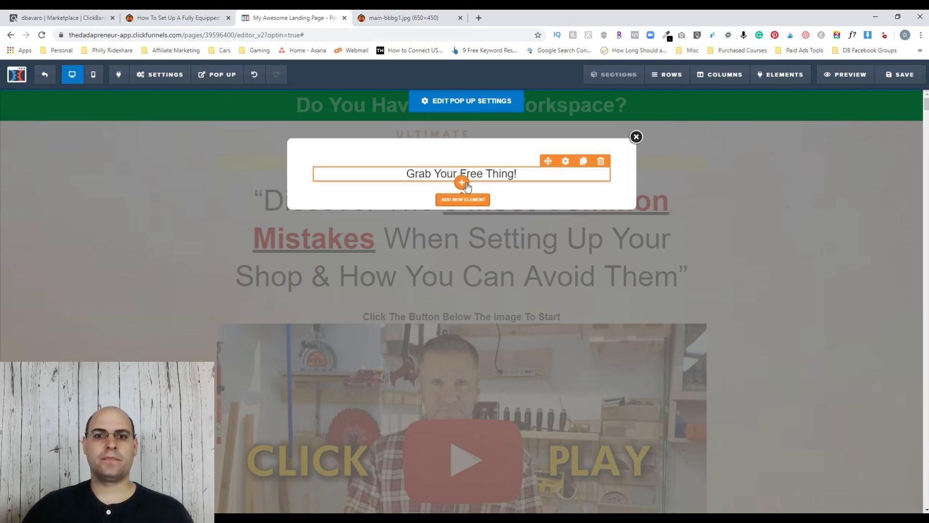
Add an input field element below the "Grab Your Free Thing!" sub-headline in the pop-up
{"action": "left_click", "coordinate": [462, 183]}
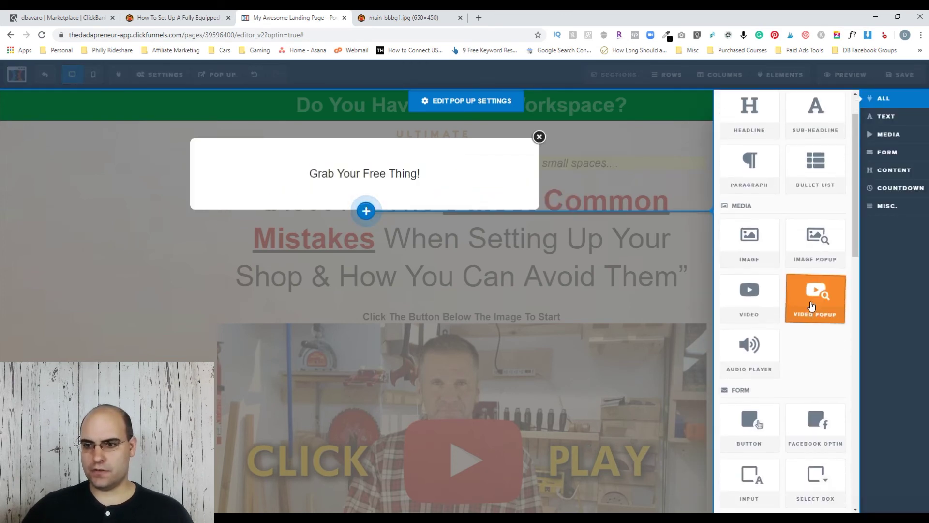
{"action": "scroll", "coordinate": [812, 306], "scroll_direction": "down", "scroll_amount": 3}
{"action": "left_click", "coordinate": [750, 338]}
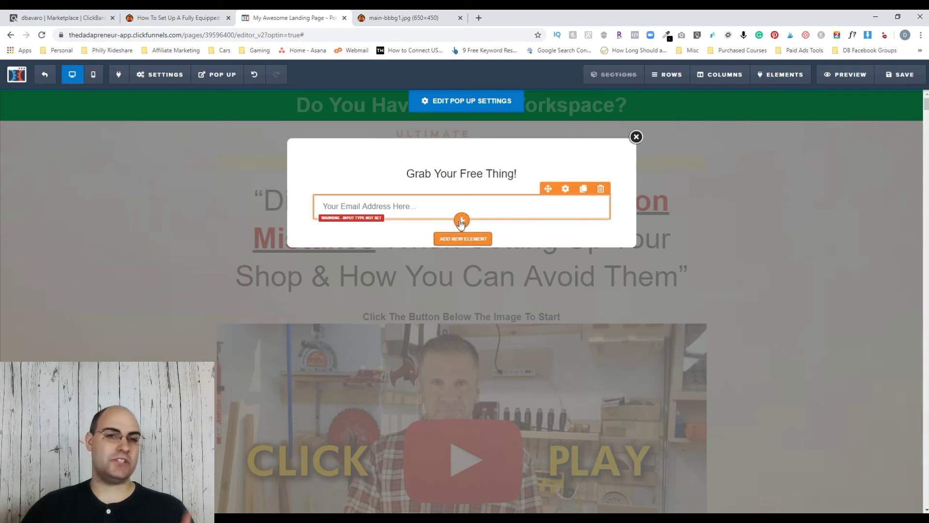
Add a second input field below the first one in the pop-up, and delete the upper field
{"action": "left_click", "coordinate": [461, 221]}
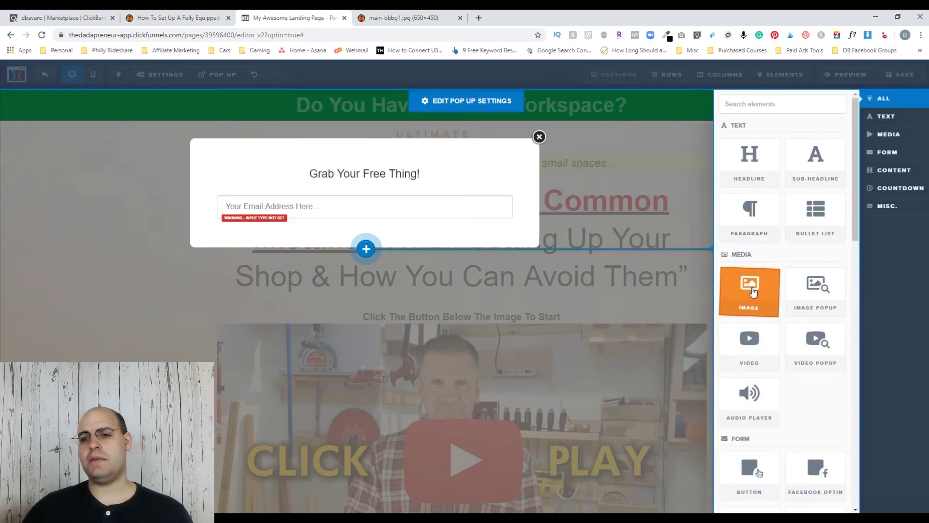
{"action": "scroll", "coordinate": [756, 338], "scroll_direction": "down", "scroll_amount": 2}
{"action": "scroll", "coordinate": [760, 359], "scroll_direction": "down", "scroll_amount": 1}
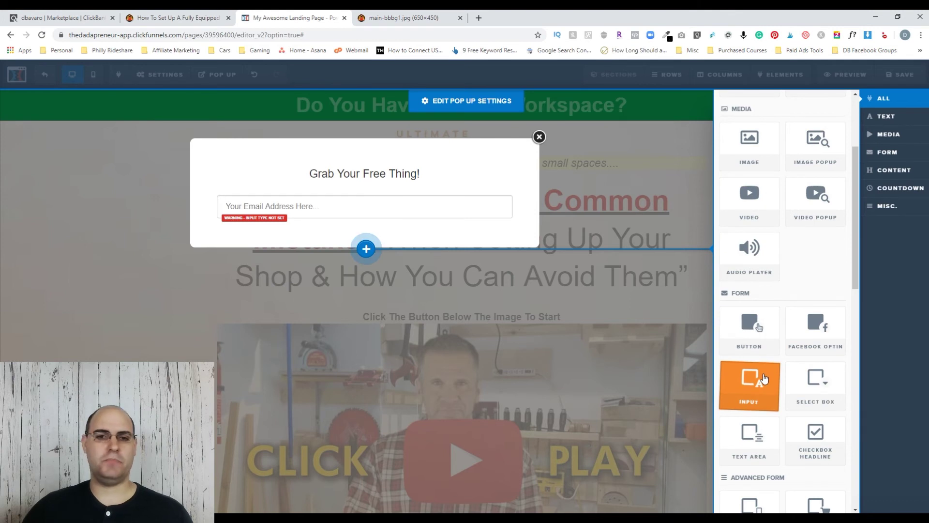
{"action": "left_click", "coordinate": [763, 378]}
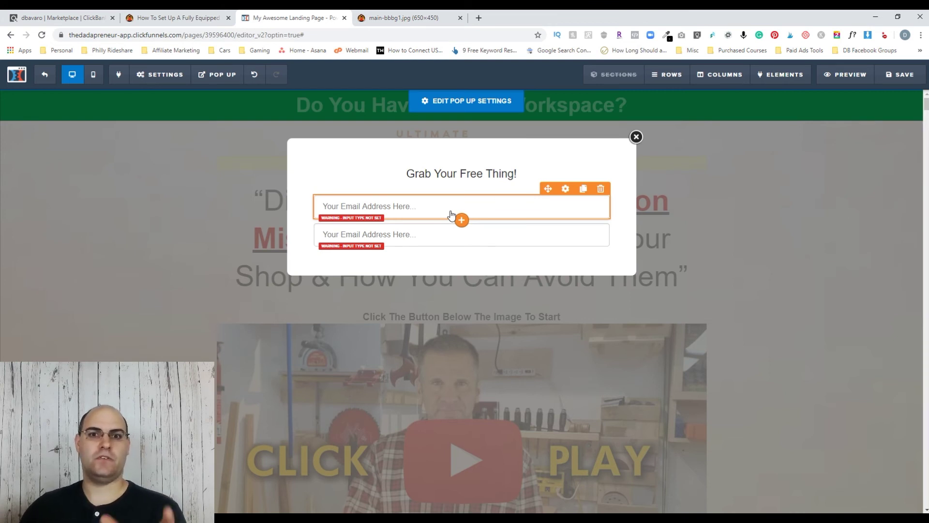
{"action": "left_click", "coordinate": [602, 189]}
{"action": "left_click", "coordinate": [507, 88]}
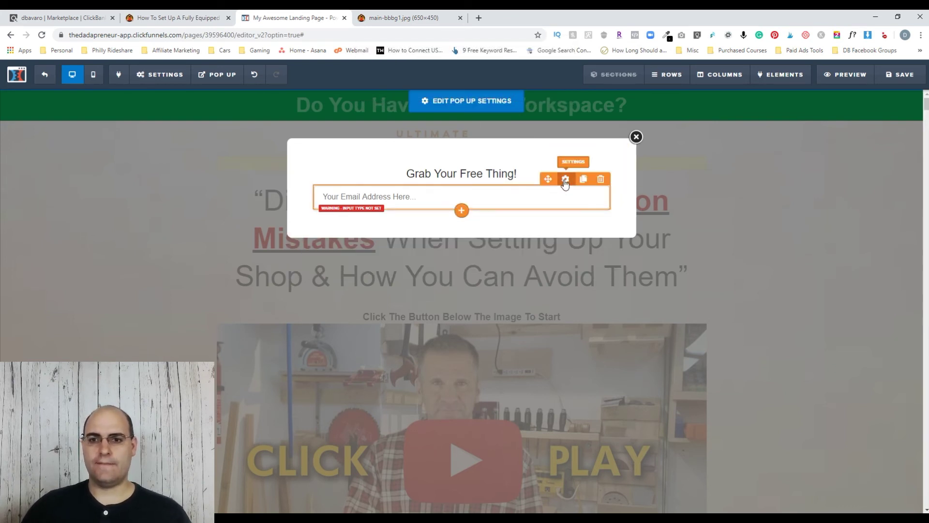
Set the pop-up input field's type to Email Address
{"action": "left_click", "coordinate": [565, 180]}
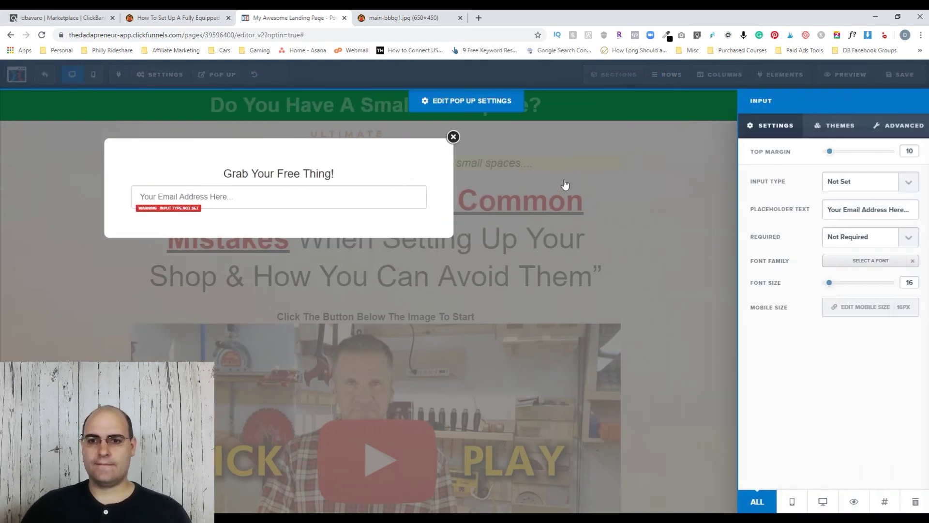
{"action": "left_click", "coordinate": [911, 187]}
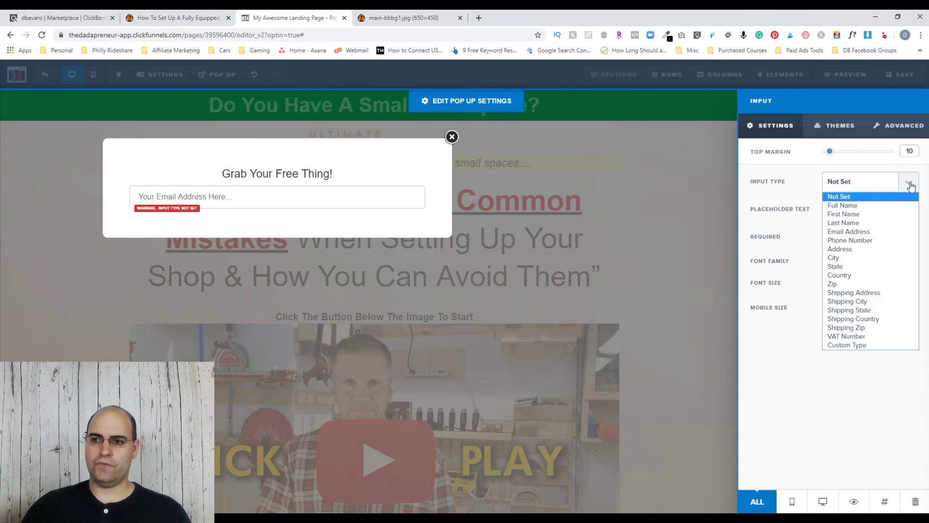
{"action": "left_click", "coordinate": [873, 231]}
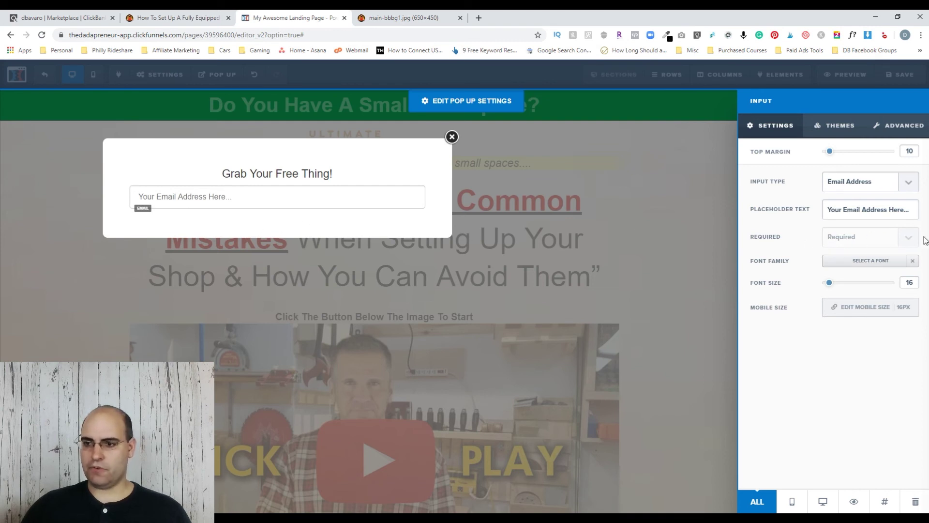
{"action": "left_click", "coordinate": [252, 218]}
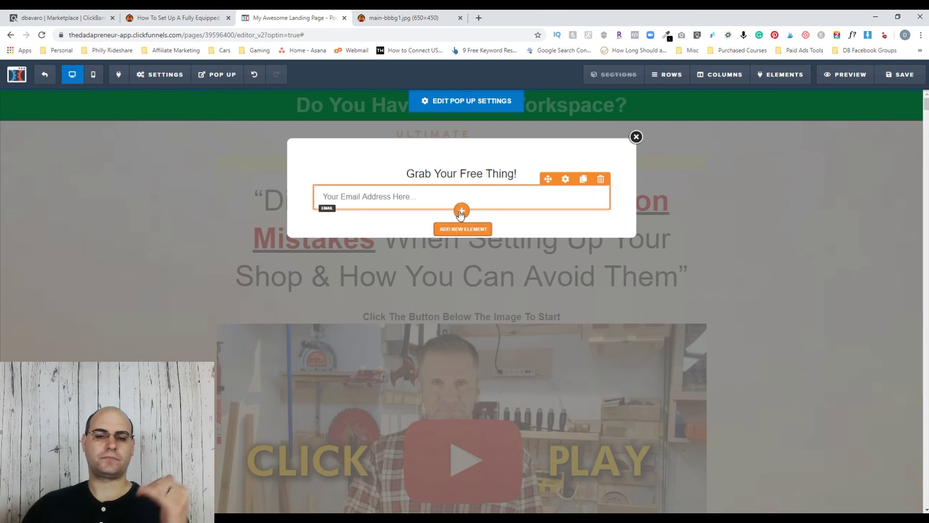
Add a button element below the email field in the pop-up
{"action": "left_click", "coordinate": [462, 211]}
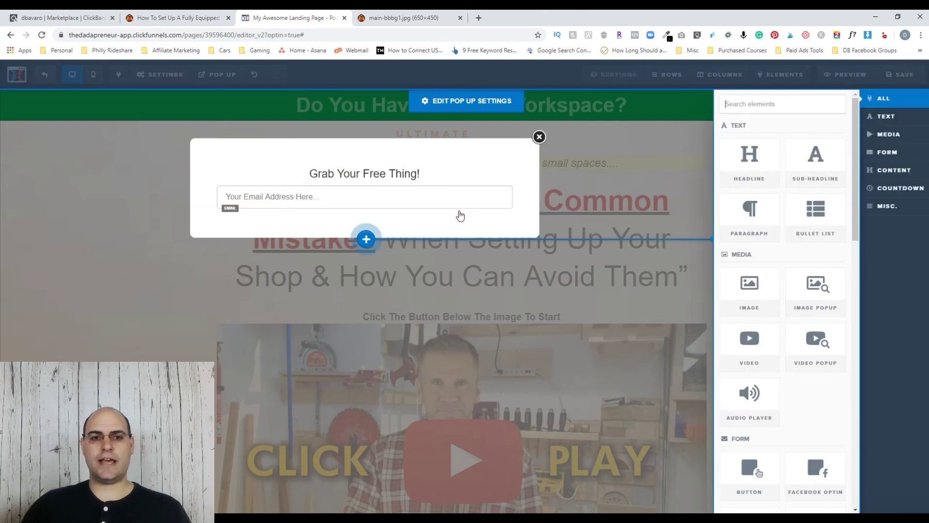
{"action": "scroll", "coordinate": [763, 249], "scroll_direction": "down", "scroll_amount": 2}
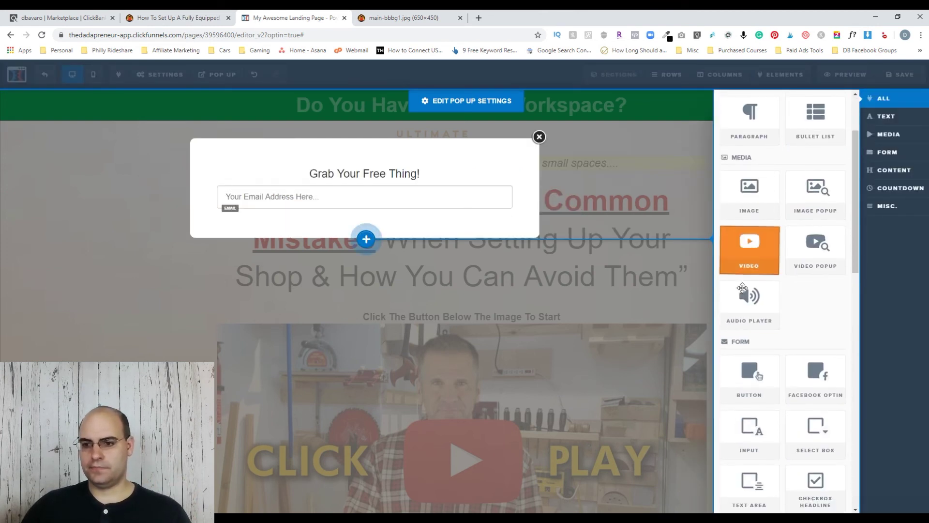
{"action": "left_click", "coordinate": [746, 370]}
Set the pop-up button's text to "Watch The Video"
{"action": "mouse_move", "coordinate": [552, 227]}
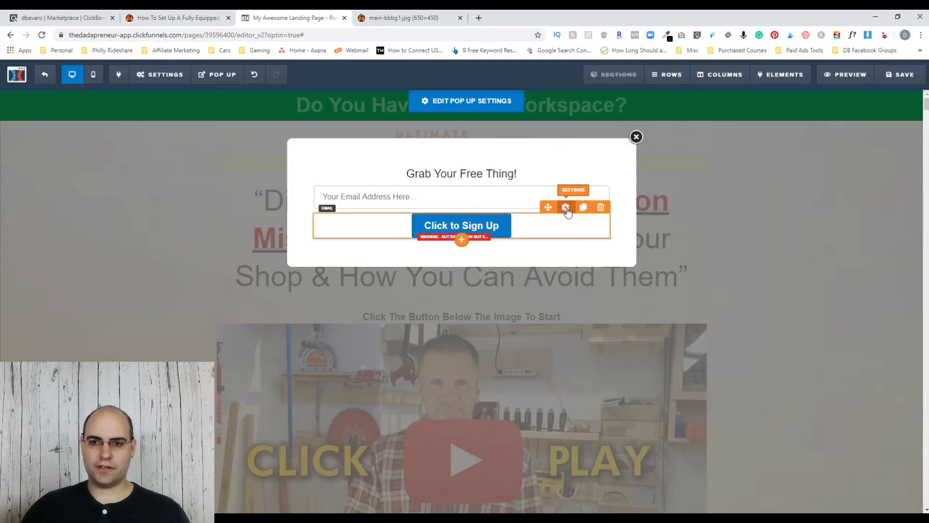
{"action": "left_click", "coordinate": [568, 209]}
{"action": "type", "text": "Wathc"}
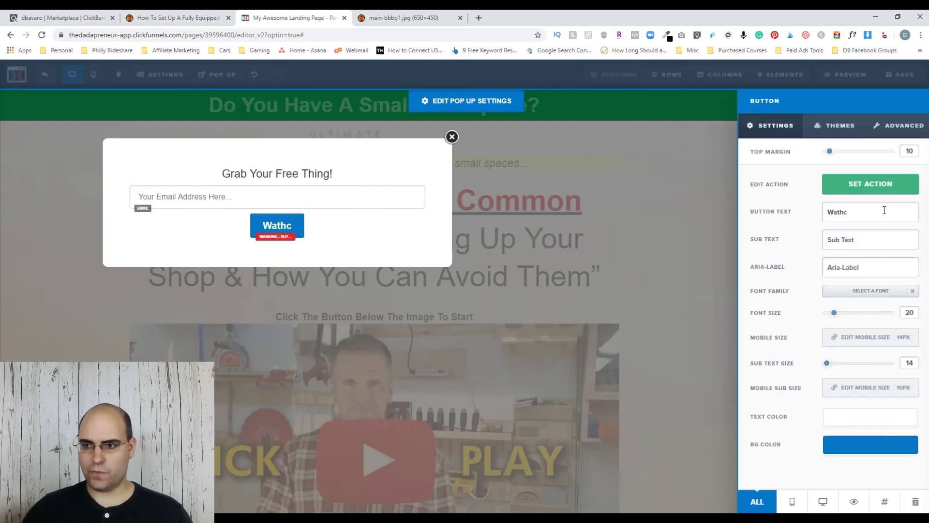
{"action": "key", "text": "BackSpace"}
{"action": "key", "text": "BackSpace"}
{"action": "type", "text": "ch The Vido"}
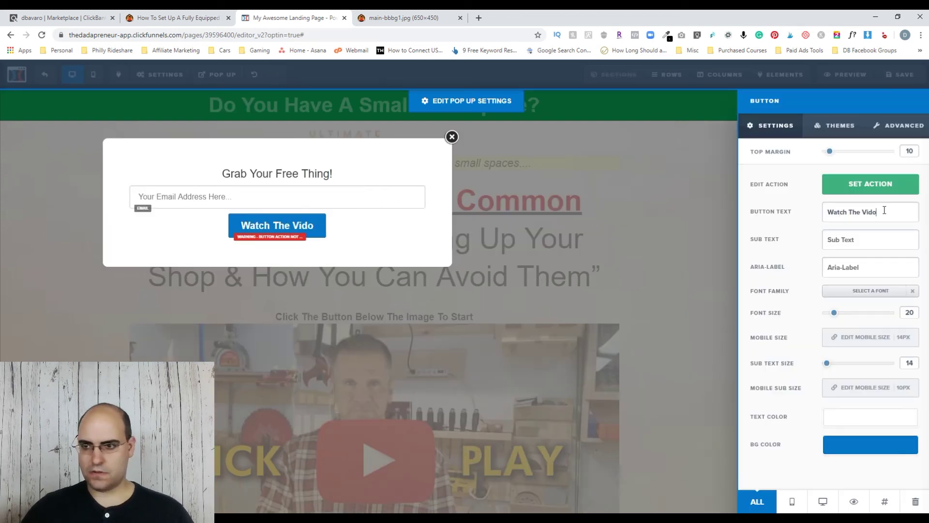
{"action": "key", "text": "BackSpace"}
{"action": "key", "text": "BackSpace"}
{"action": "type", "text": "deo"}
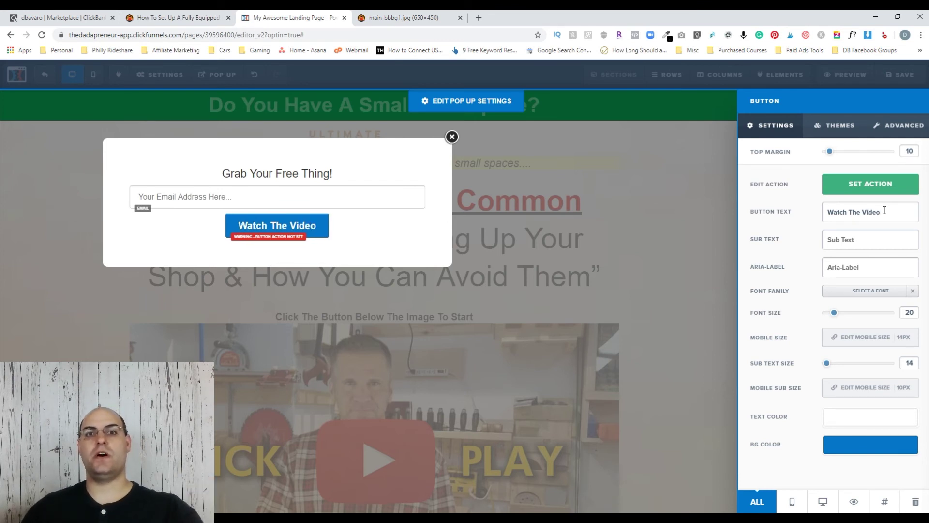
{"action": "left_click", "coordinate": [580, 242]}
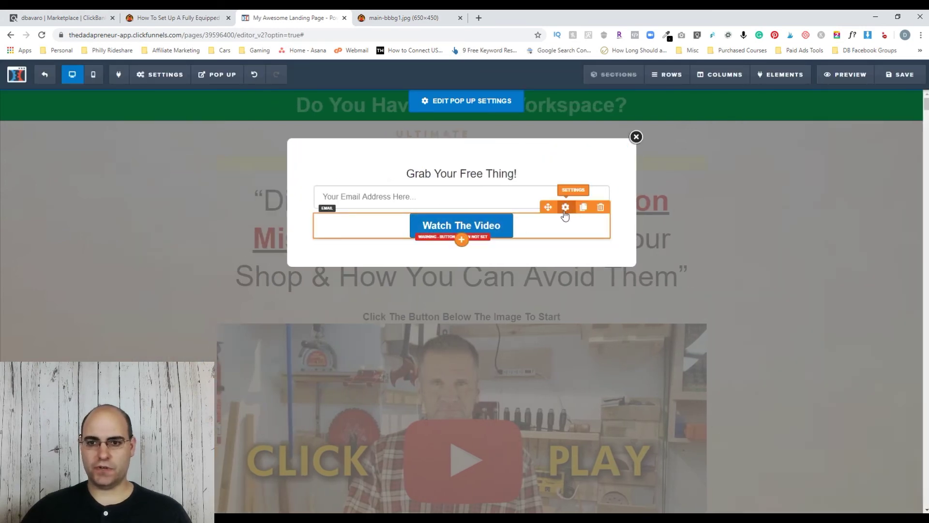
Change the Watch The Video button's background colour to the recently used green
{"action": "left_click", "coordinate": [564, 212]}
{"action": "left_click", "coordinate": [852, 445]}
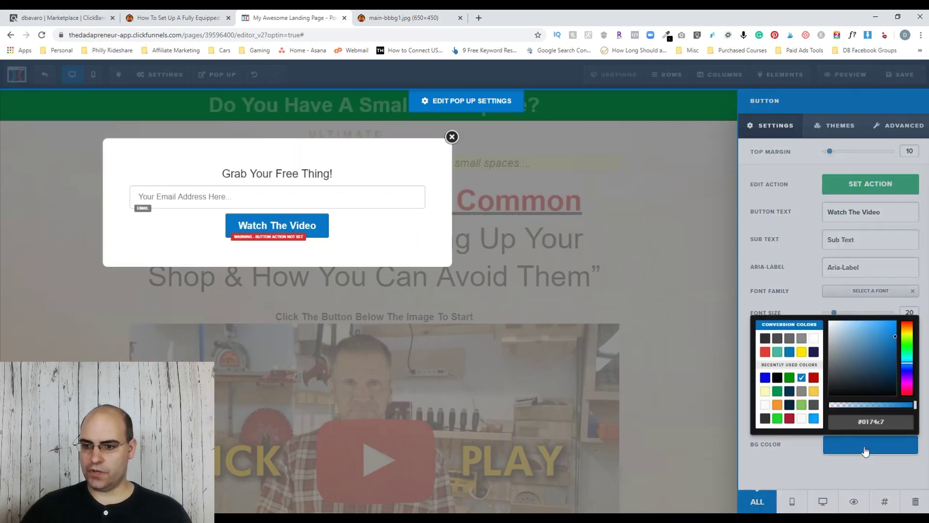
{"action": "left_click", "coordinate": [790, 382]}
{"action": "left_click", "coordinate": [438, 244]}
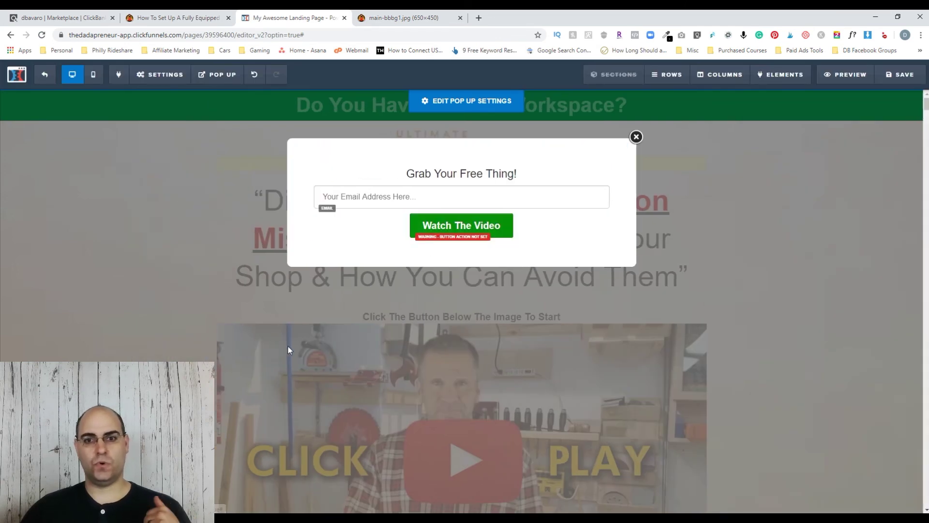
Set the Watch The Video button's action to Submit Order / Submit Form
{"action": "mouse_move", "coordinate": [564, 216]}
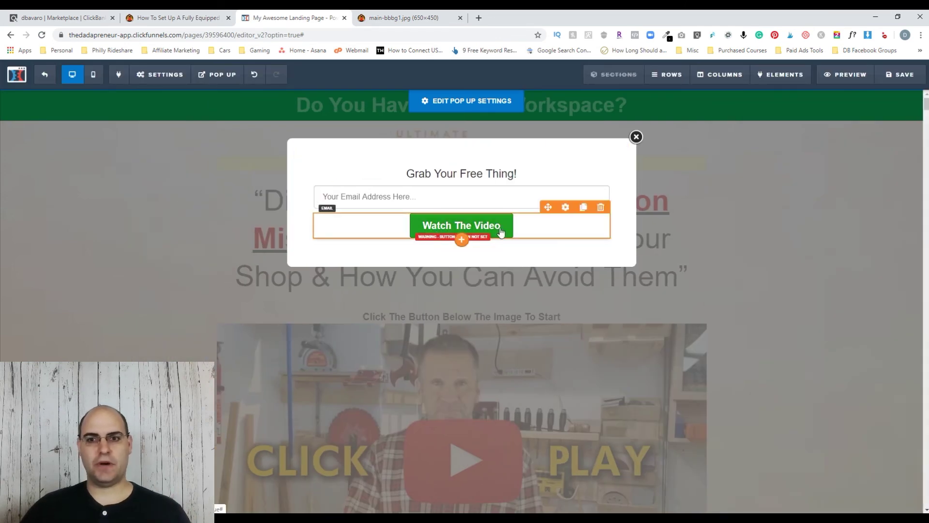
{"action": "left_click", "coordinate": [566, 209]}
{"action": "left_click", "coordinate": [863, 190]}
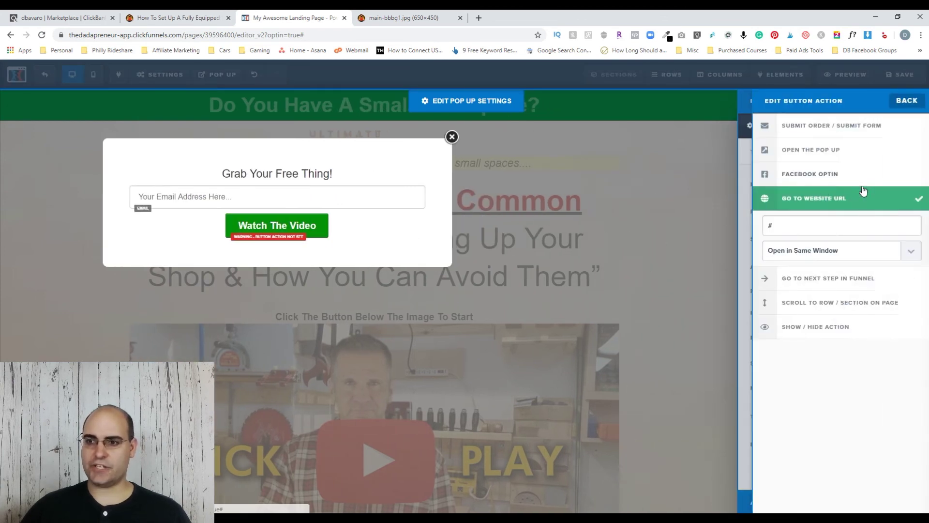
{"action": "left_click", "coordinate": [804, 127]}
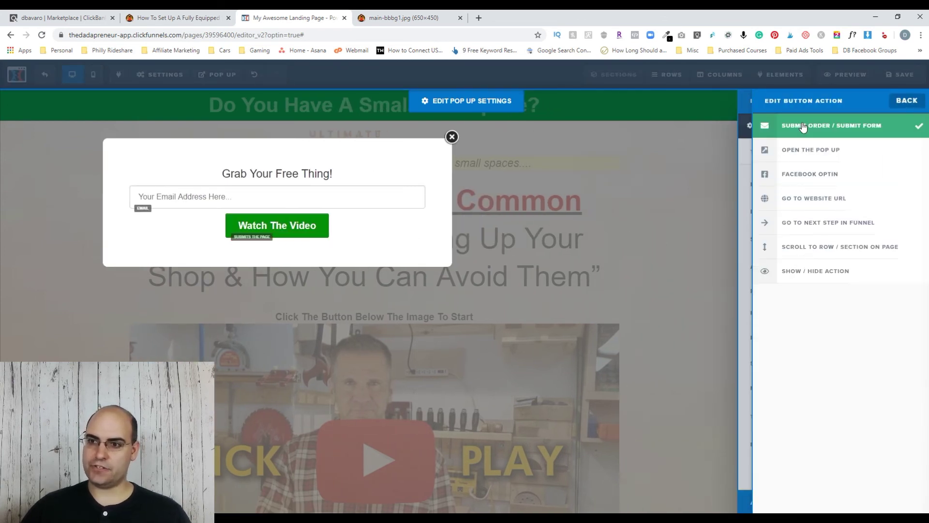
{"action": "left_click", "coordinate": [691, 161]}
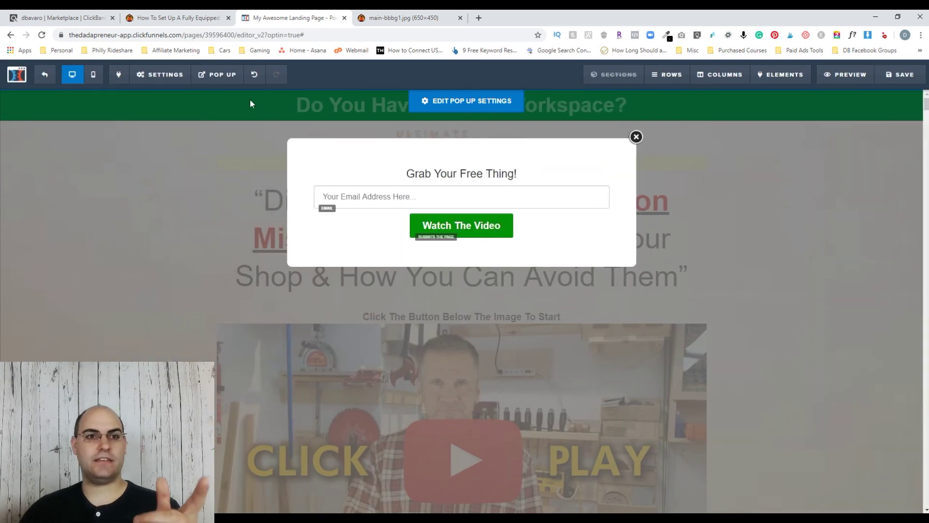
Set the pop-up's background image to the light cream gradient picture from the uploaded image library
{"action": "mouse_move", "coordinate": [148, 78]}
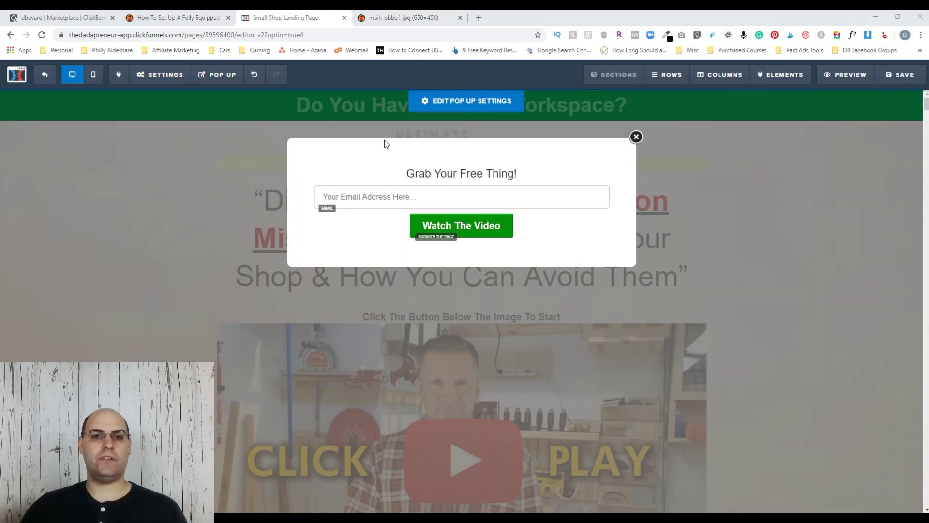
{"action": "mouse_move", "coordinate": [225, 120]}
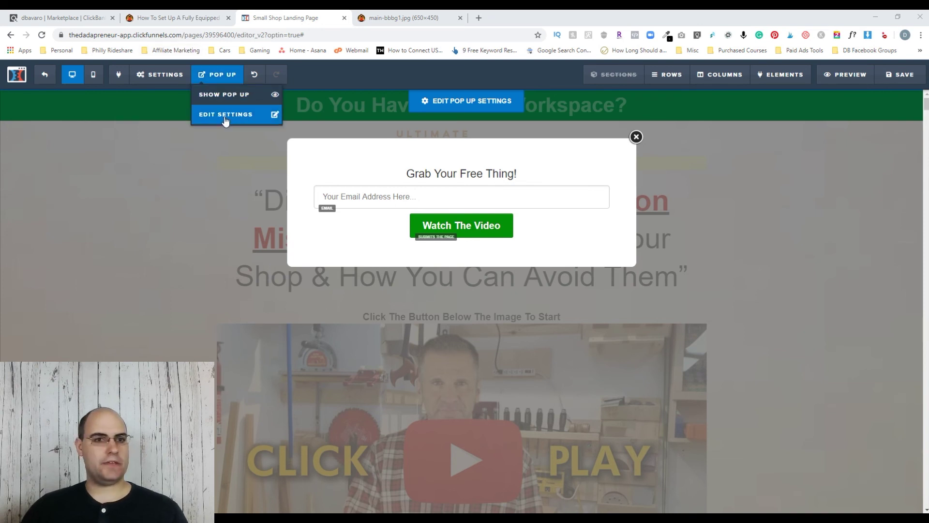
{"action": "left_click", "coordinate": [225, 116]}
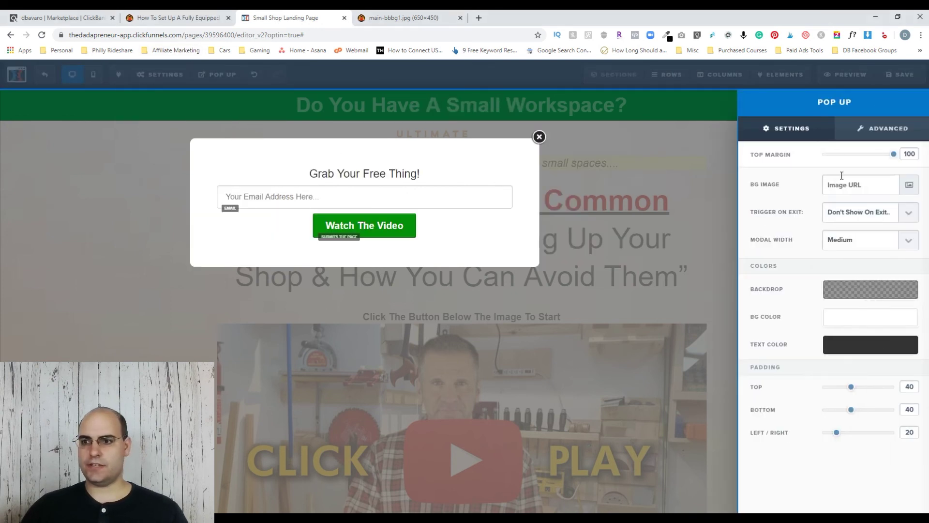
{"action": "left_click", "coordinate": [909, 186]}
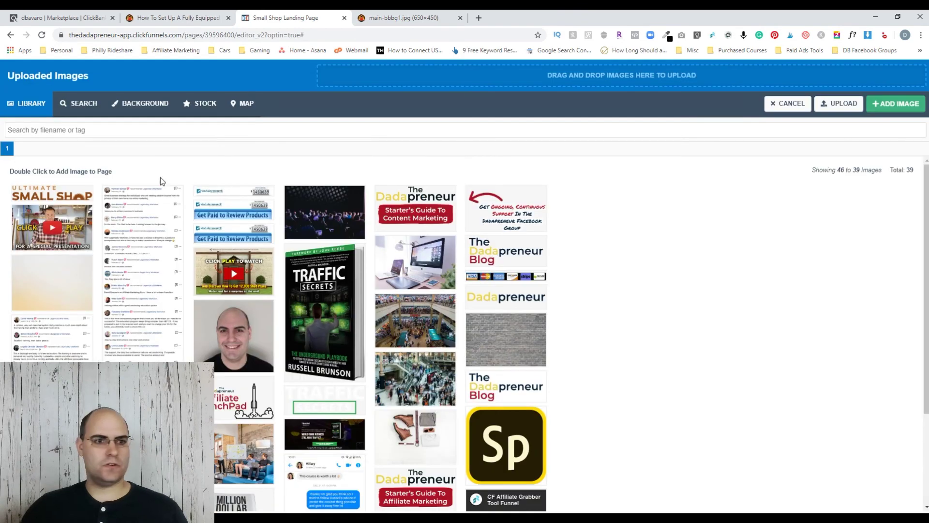
{"action": "left_click", "coordinate": [65, 286]}
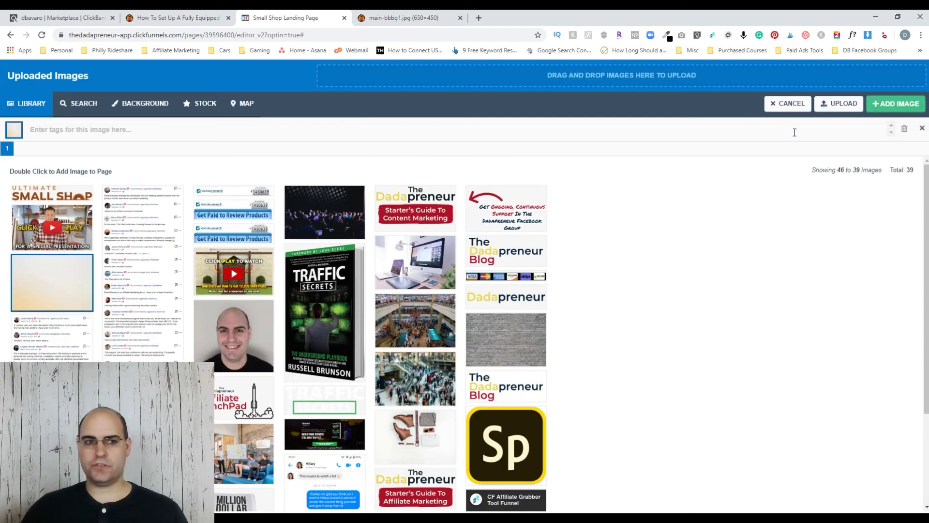
{"action": "double_click", "coordinate": [64, 268]}
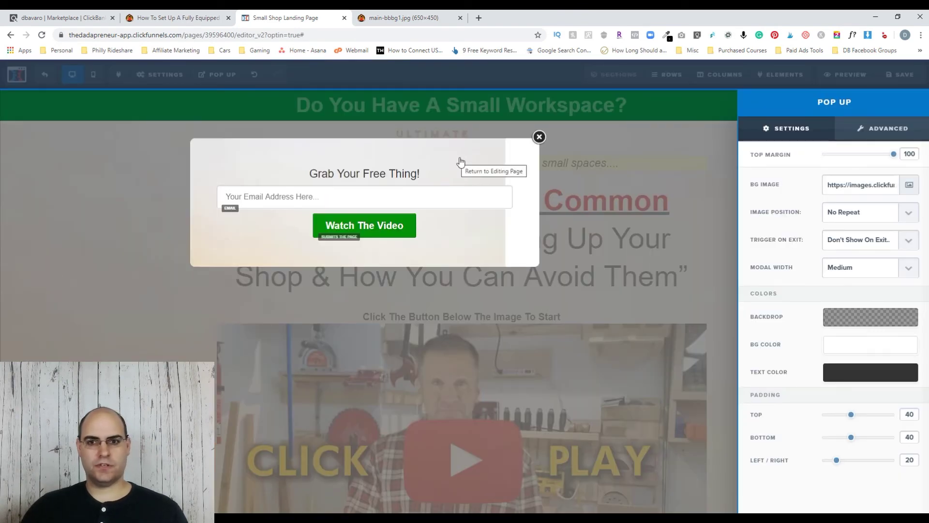
Set the pop-up background's image position to Fill 100% Width
{"action": "left_click", "coordinate": [905, 214]}
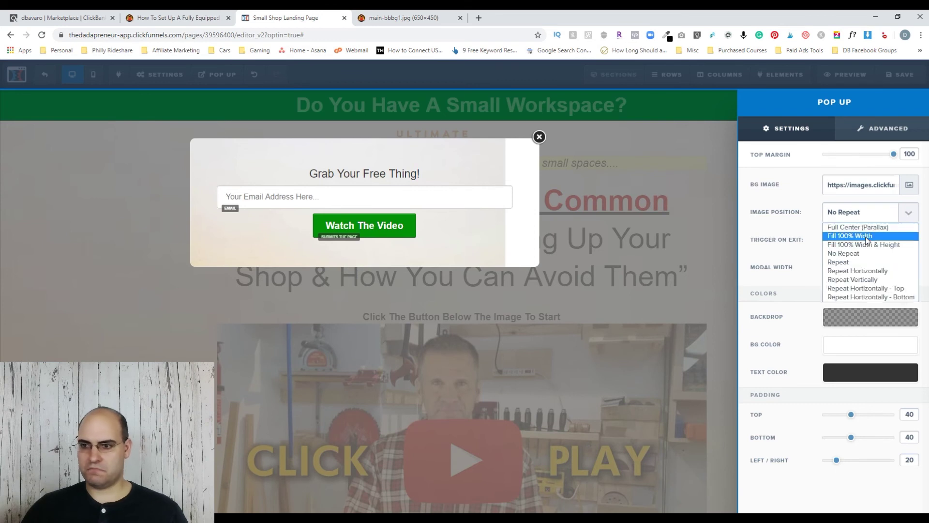
{"action": "left_click", "coordinate": [866, 239]}
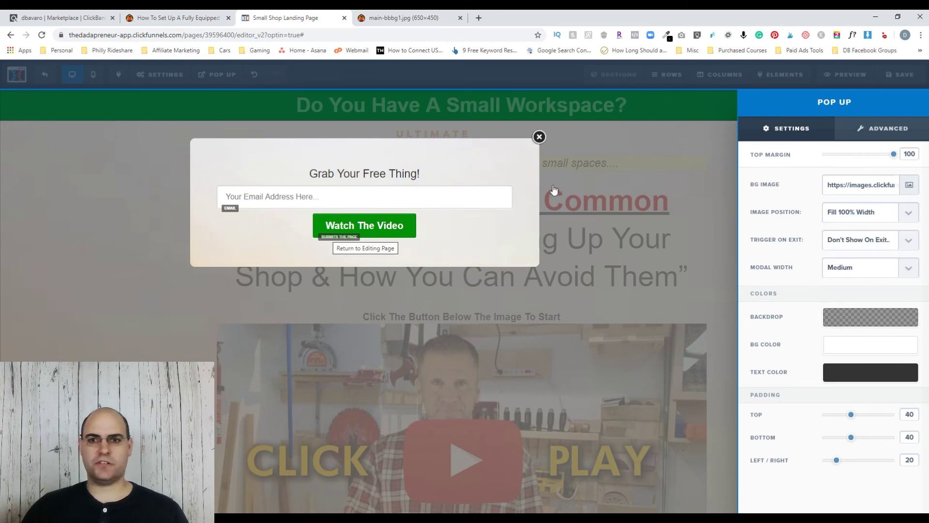
{"action": "left_click", "coordinate": [693, 158]}
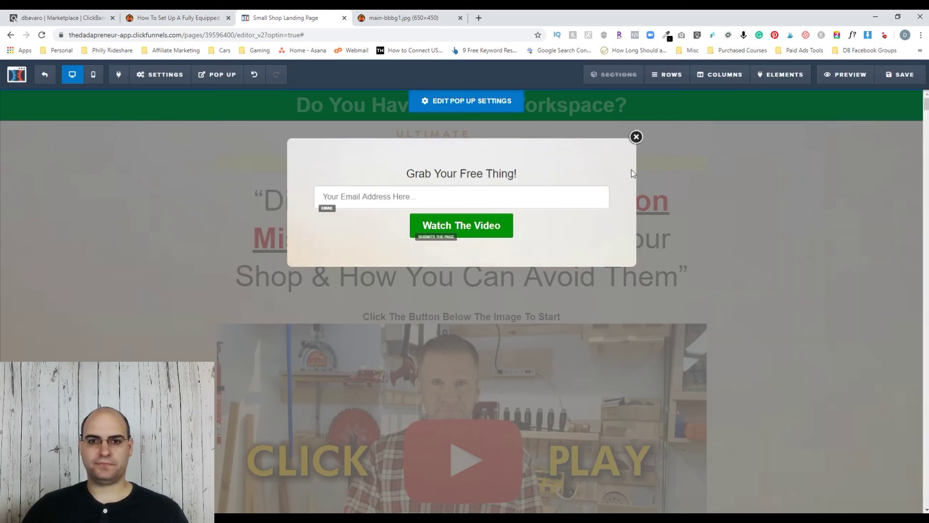
Set the Get Started Now button's action to Open The Pop Up and save the page
{"action": "left_click", "coordinate": [636, 137]}
{"action": "scroll", "coordinate": [464, 405], "scroll_direction": "down", "scroll_amount": 5}
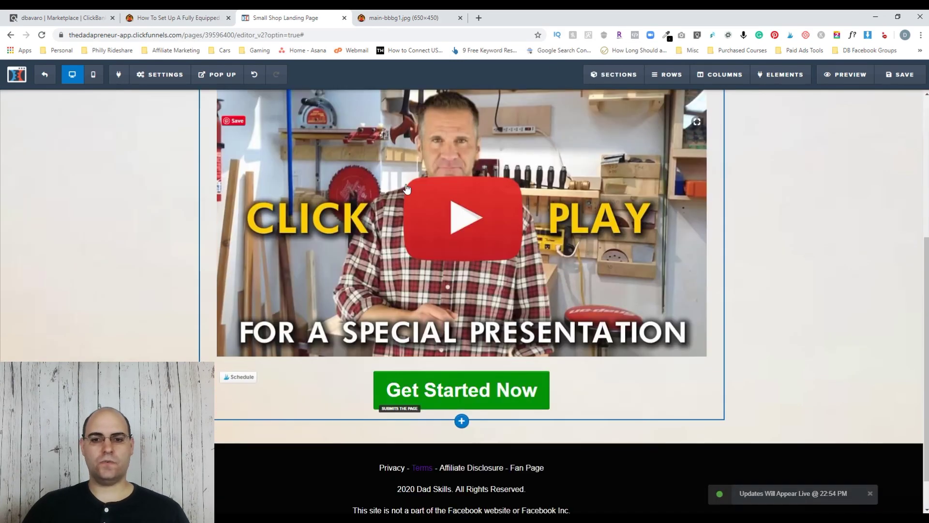
{"action": "mouse_move", "coordinate": [633, 390]}
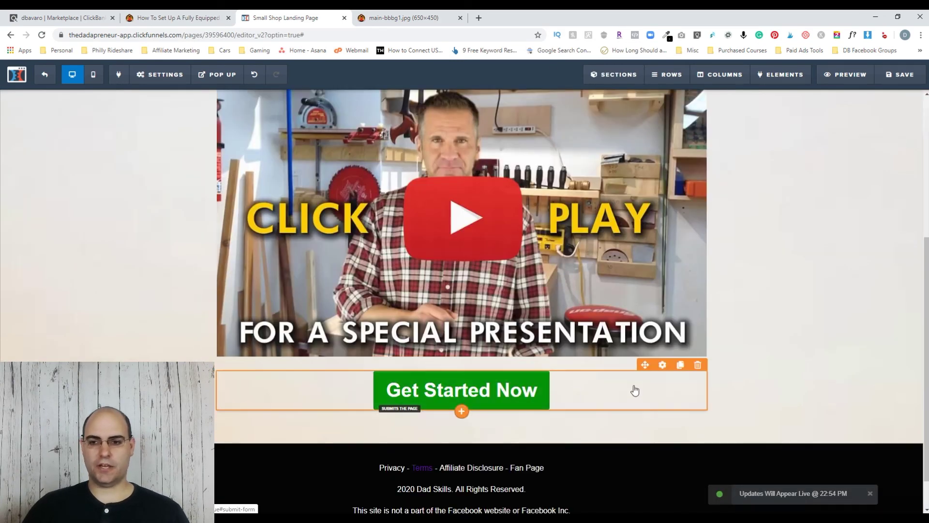
{"action": "left_click", "coordinate": [663, 366]}
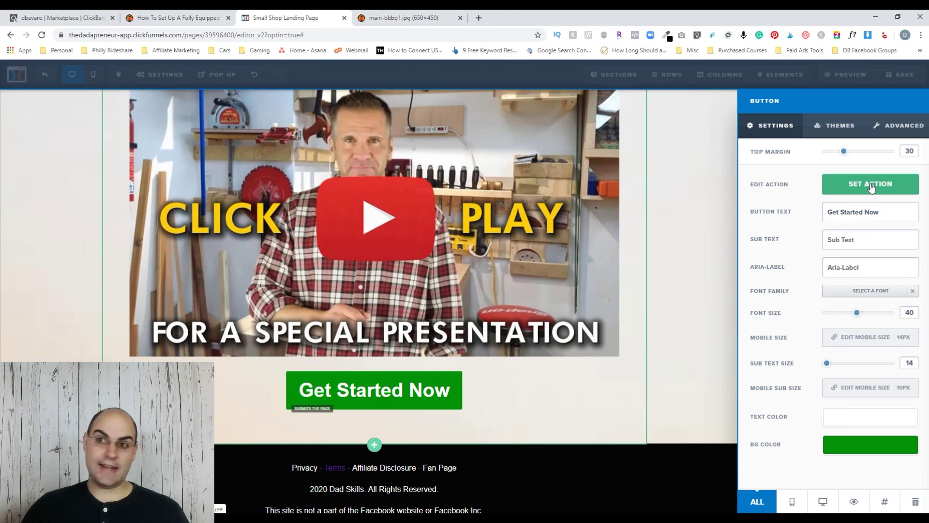
{"action": "left_click", "coordinate": [871, 186]}
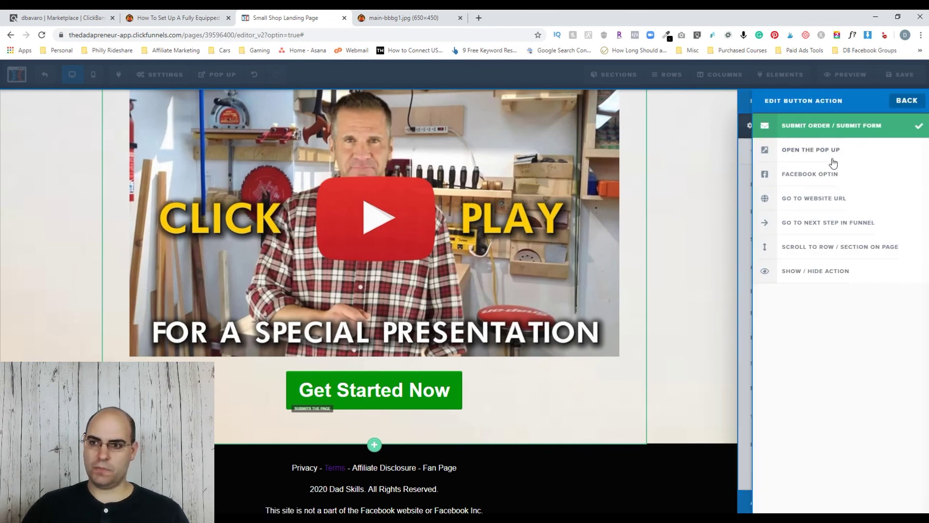
{"action": "left_click", "coordinate": [831, 151]}
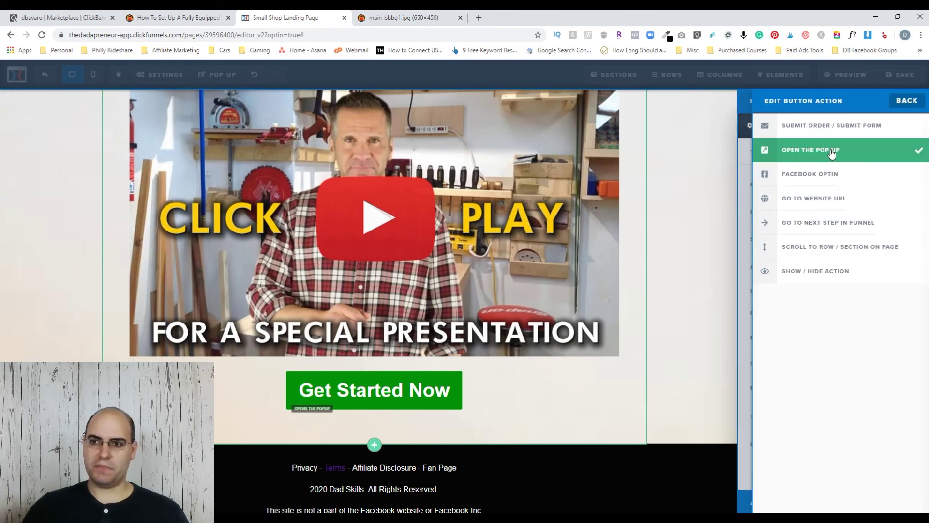
{"action": "left_click", "coordinate": [676, 162]}
{"action": "left_click", "coordinate": [900, 74]}
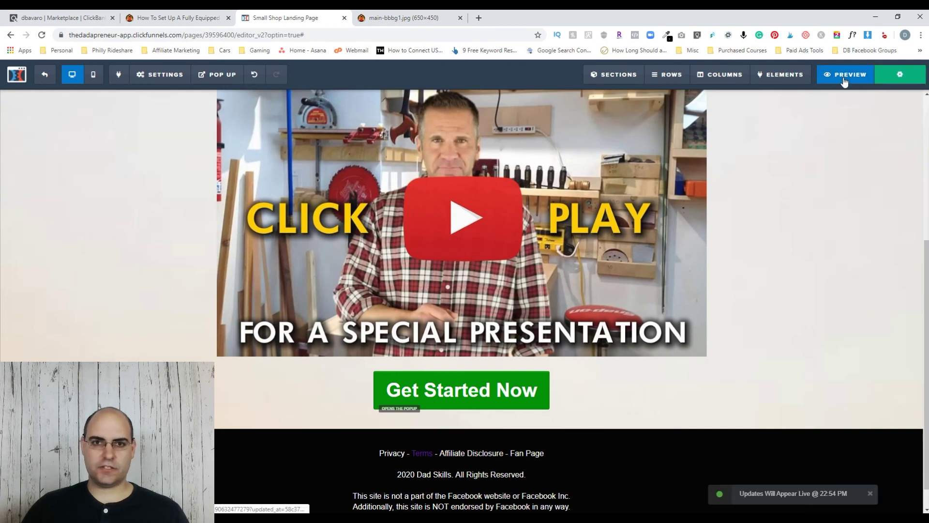
Preview the landing page and test that the Get Started Now button opens the optin pop-up, closing it again
{"action": "left_click", "coordinate": [843, 77]}
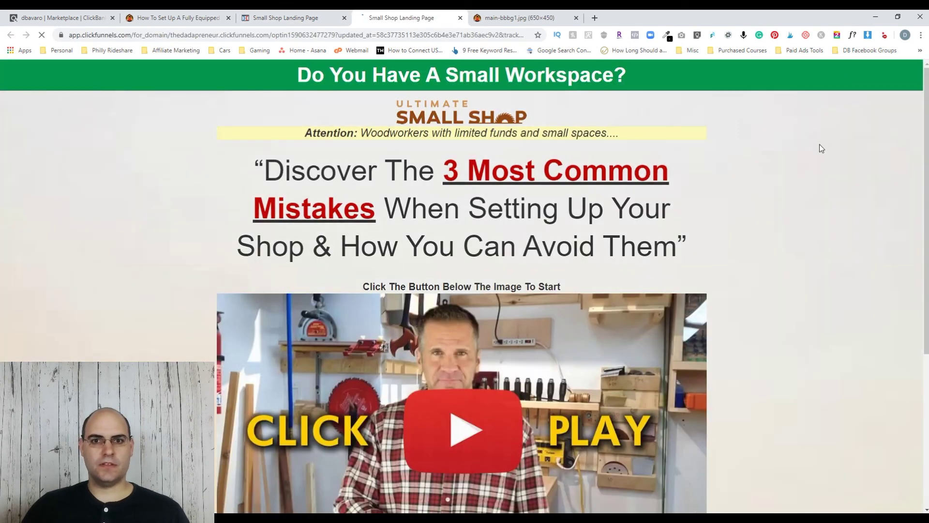
{"action": "scroll", "coordinate": [356, 75], "scroll_direction": "down", "scroll_amount": 3}
{"action": "scroll", "coordinate": [353, 74], "scroll_direction": "up", "scroll_amount": 2}
{"action": "scroll", "coordinate": [351, 73], "scroll_direction": "down", "scroll_amount": 5}
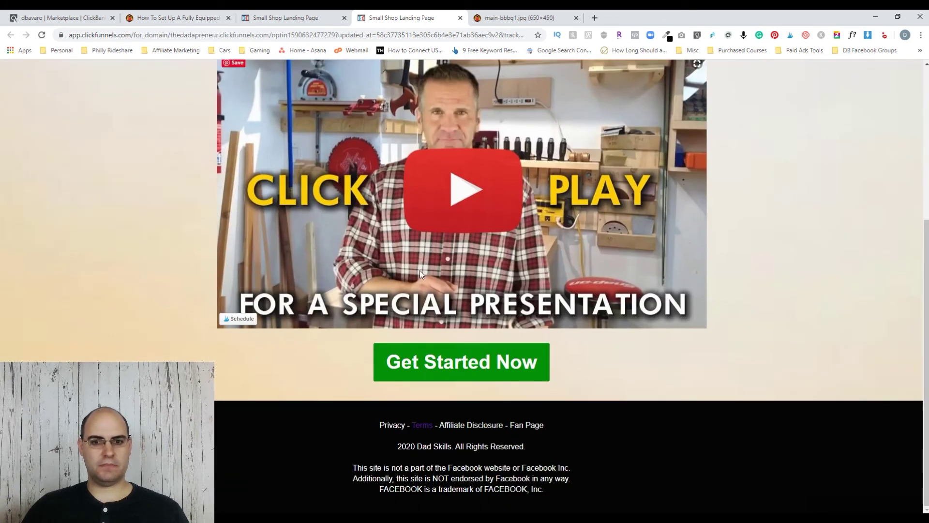
{"action": "left_click", "coordinate": [475, 361]}
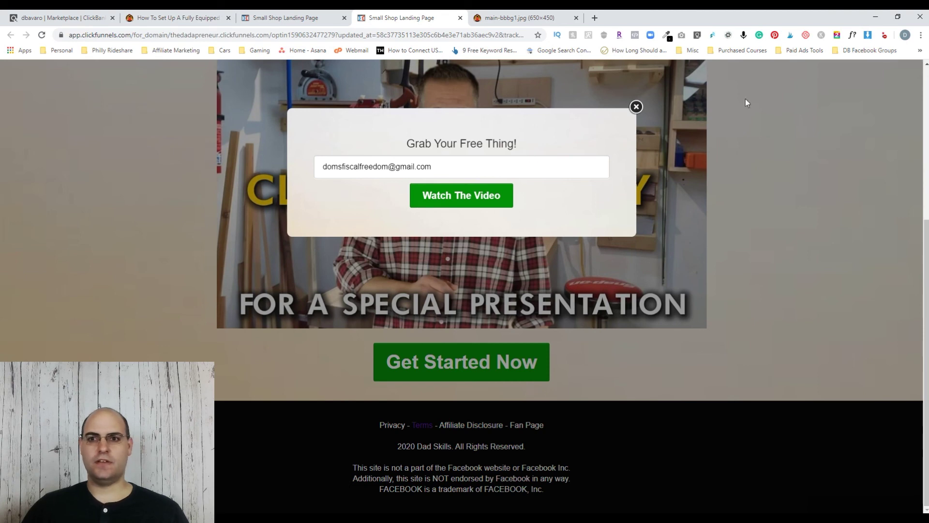
{"action": "left_click", "coordinate": [636, 107]}
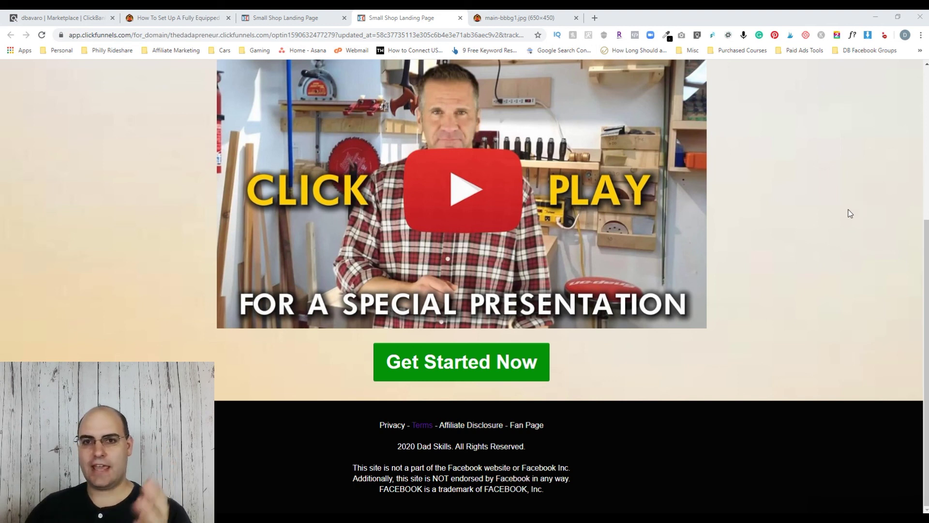
{"action": "scroll", "coordinate": [847, 210], "scroll_direction": "up", "scroll_amount": 5}
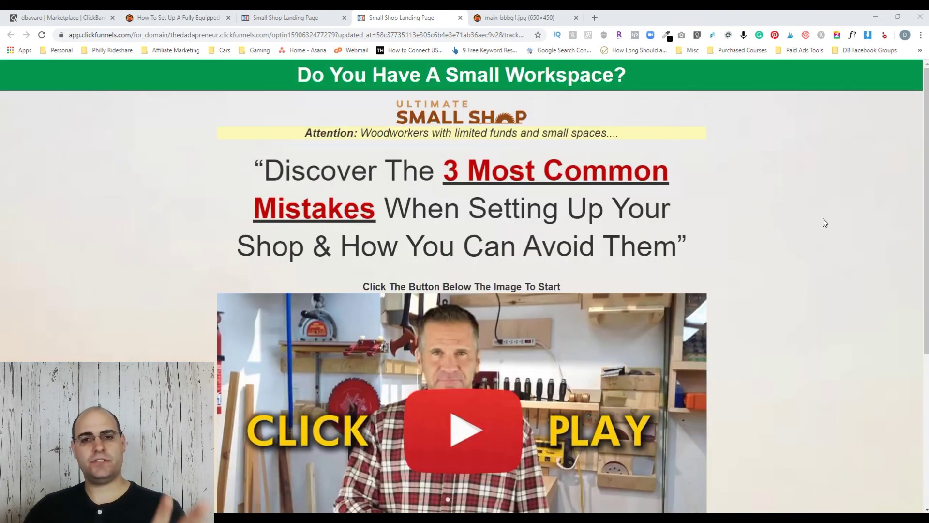
Open the Ultimate Small Shop affiliate page from its ClickBank marketplace listing and go to its Free Guide Giveaway page
{"action": "left_click", "coordinate": [39, 19]}
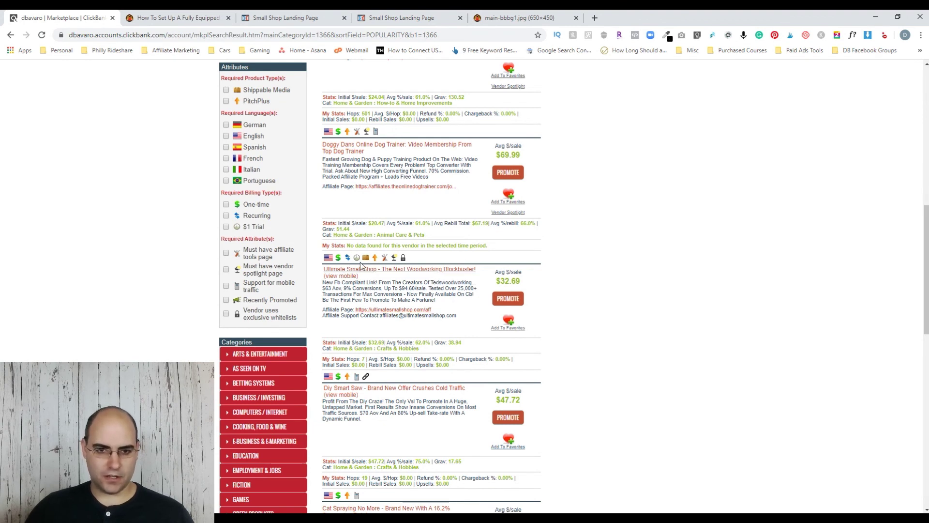
{"action": "left_click", "coordinate": [382, 312]}
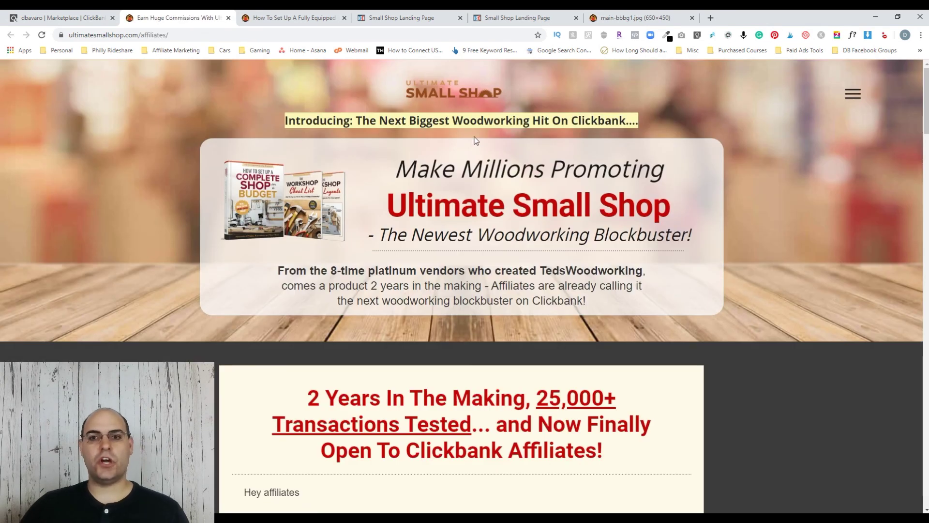
{"action": "left_click", "coordinate": [852, 95]}
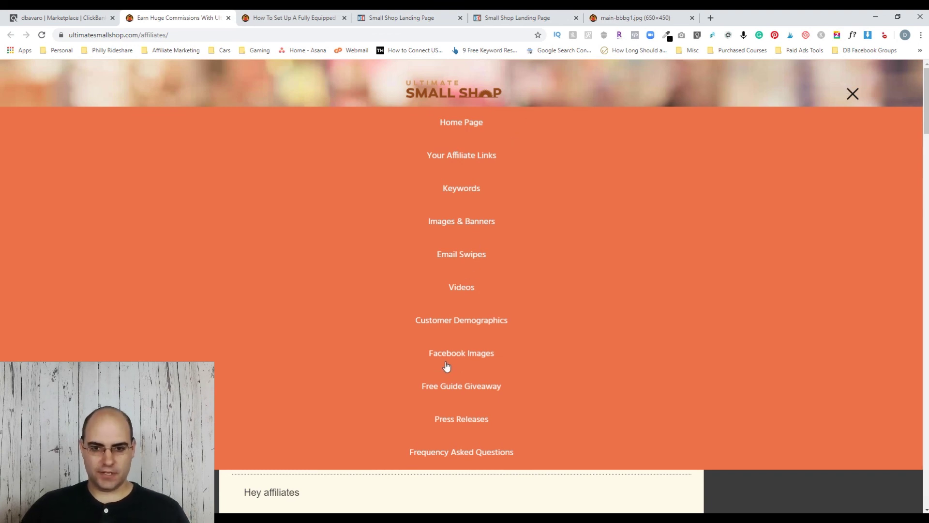
{"action": "left_click", "coordinate": [453, 388]}
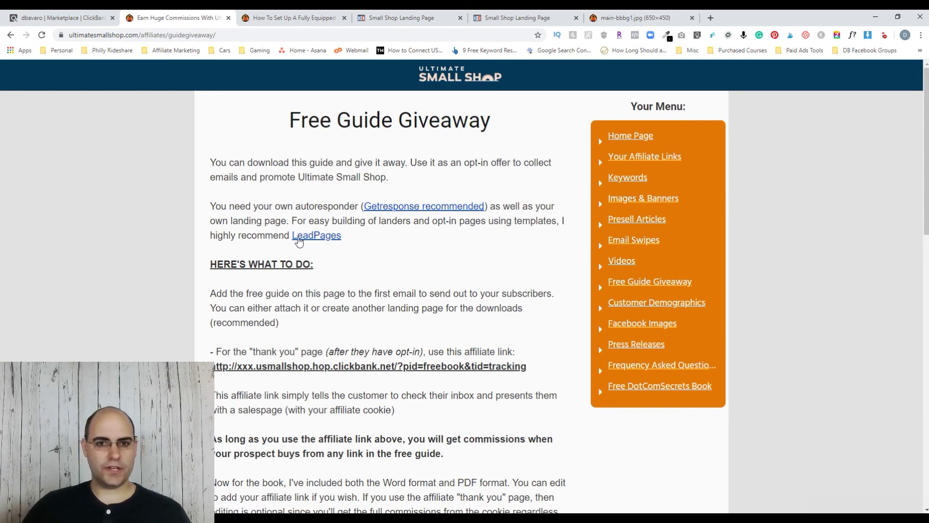
Review the guide's Word and PDF download options, ecover image and description on the Free Guide Giveaway page
{"action": "scroll", "coordinate": [332, 271], "scroll_direction": "down", "scroll_amount": 10}
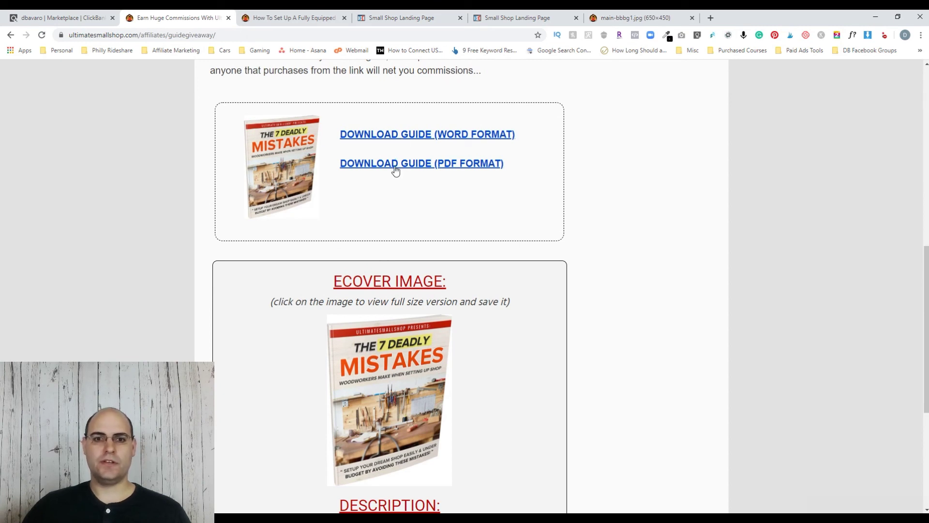
{"action": "scroll", "coordinate": [395, 163], "scroll_direction": "down", "scroll_amount": 3}
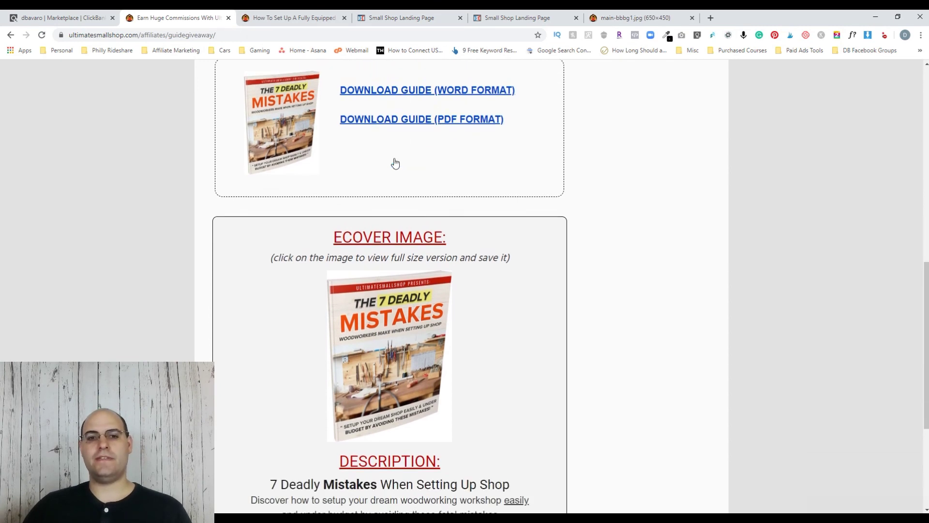
{"action": "scroll", "coordinate": [395, 160], "scroll_direction": "up", "scroll_amount": 3}
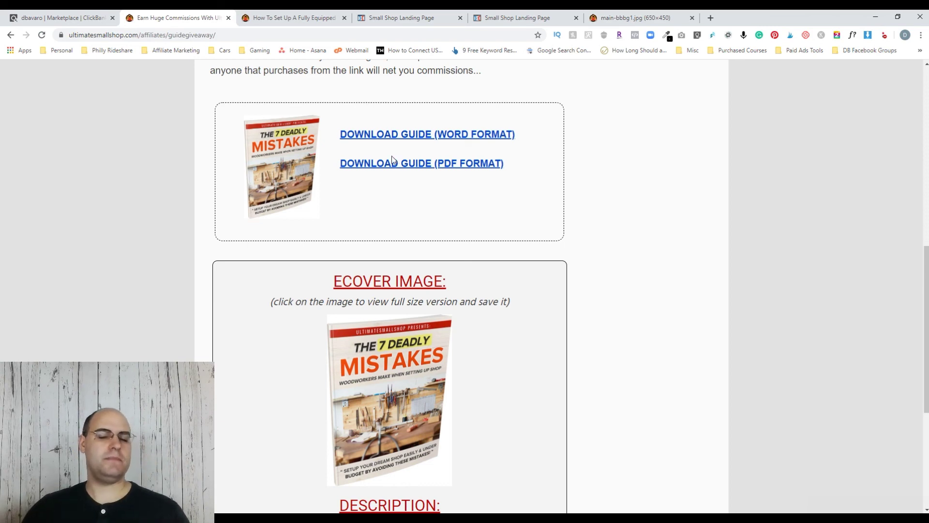
{"action": "scroll", "coordinate": [411, 221], "scroll_direction": "down", "scroll_amount": 2}
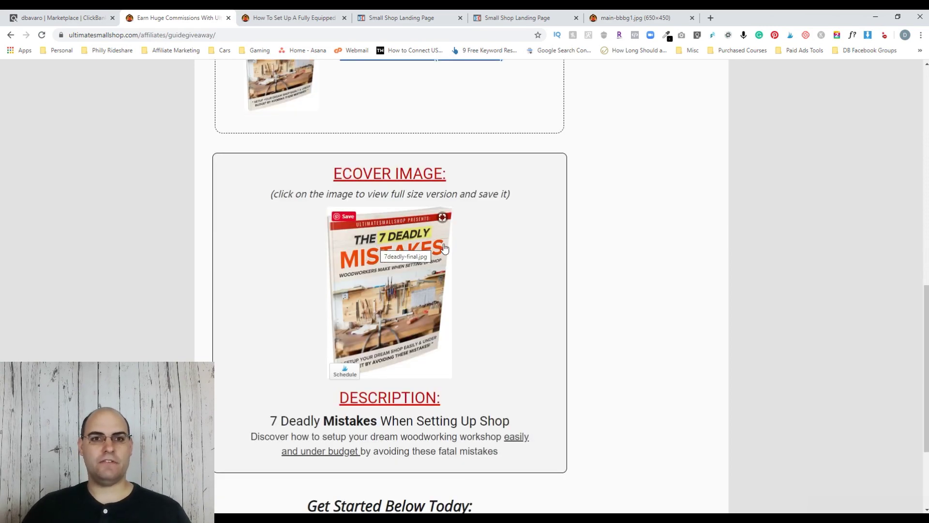
{"action": "scroll", "coordinate": [506, 209], "scroll_direction": "up", "scroll_amount": 4}
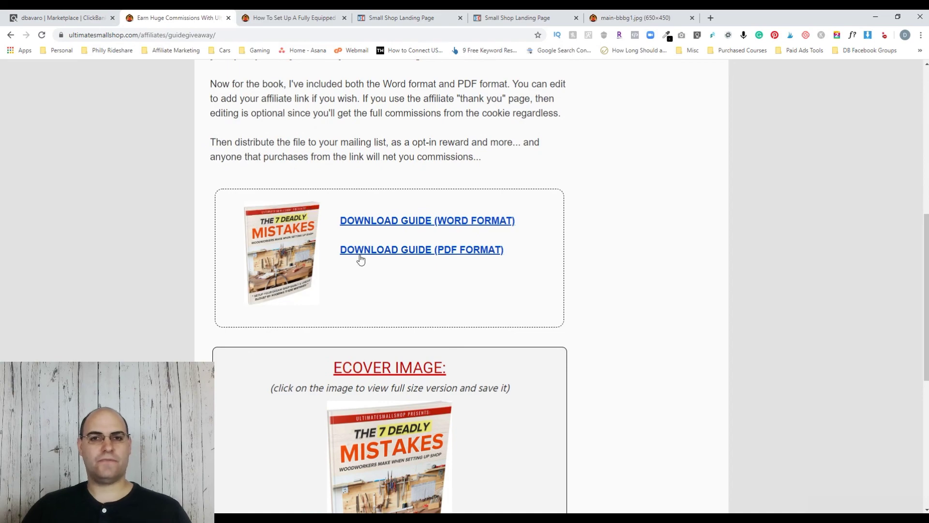